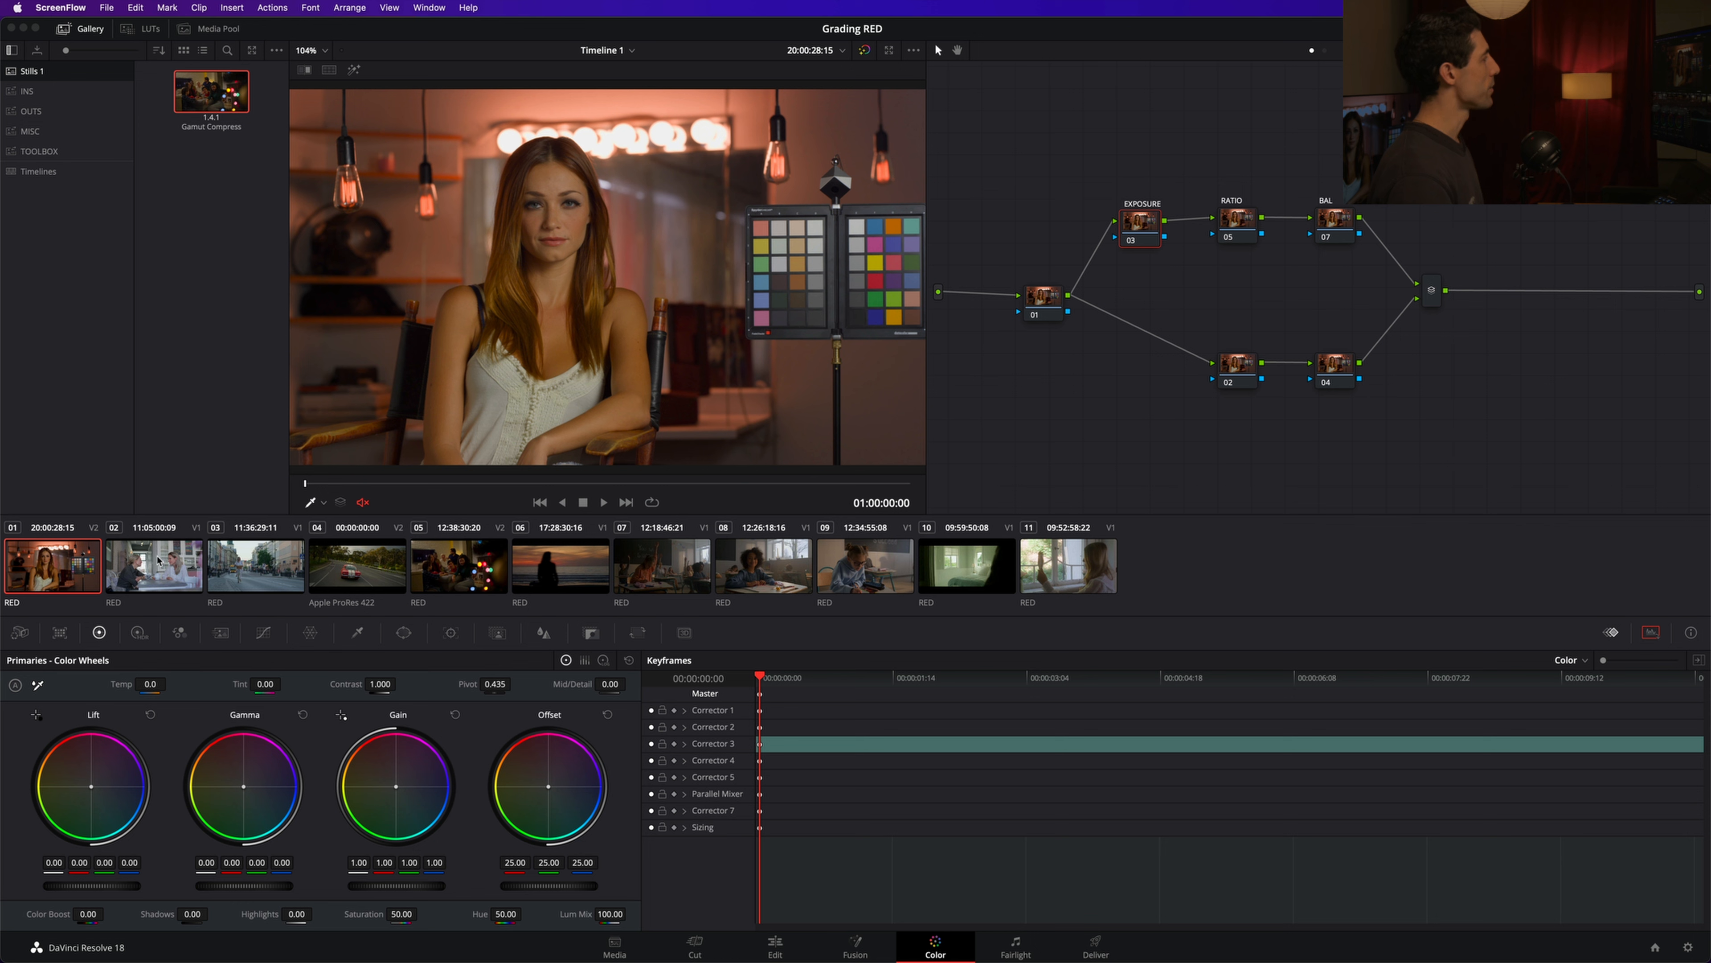
- Compare the ungraded images of the first three clips, checking their differences in exposure and colour
{"action": "left_click", "coordinate": [162, 559]}
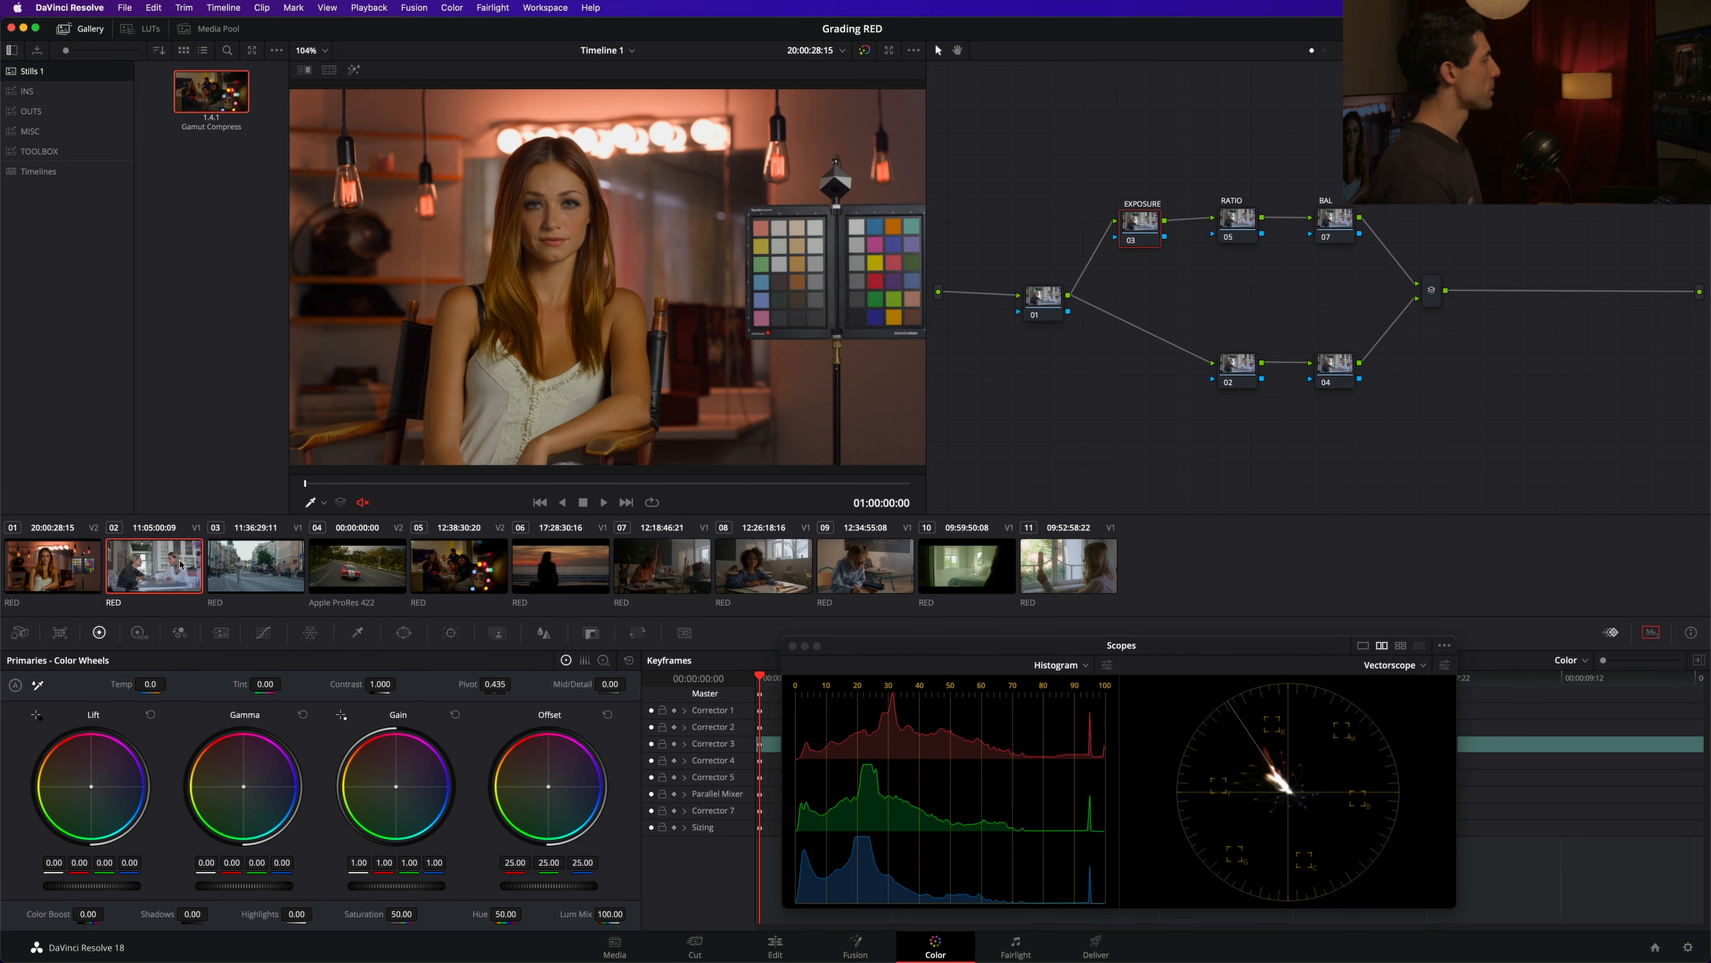
{"action": "left_click", "coordinate": [258, 559]}
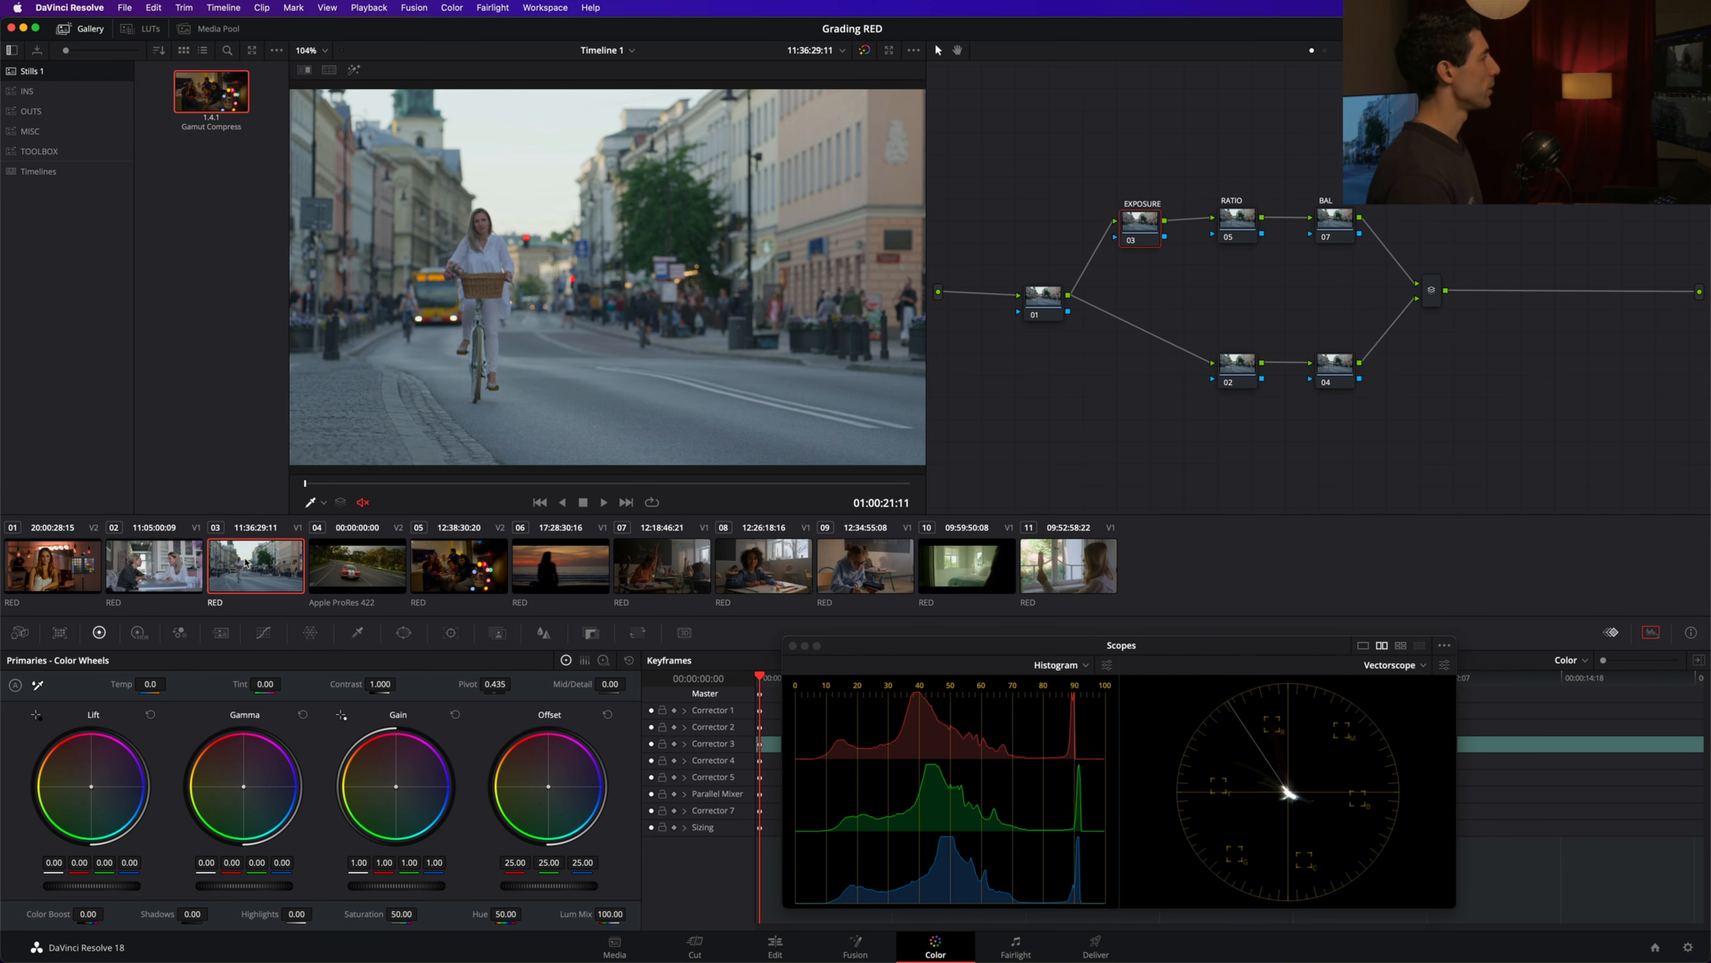
{"action": "left_click", "coordinate": [173, 562]}
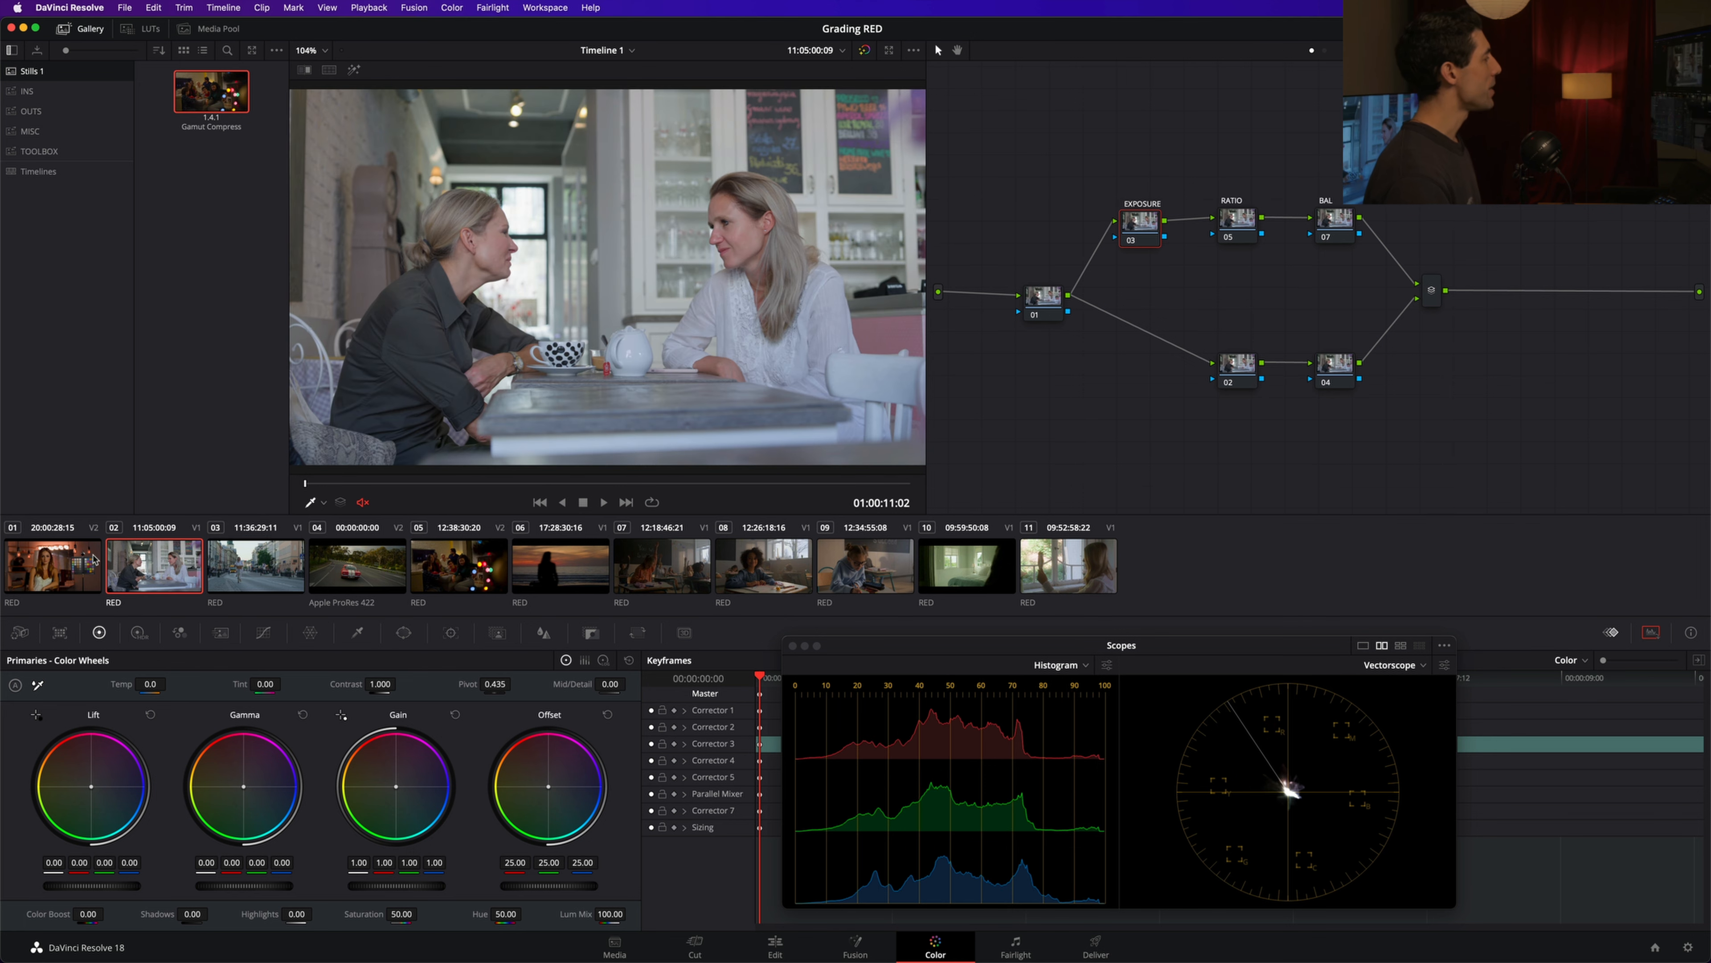
{"action": "left_click", "coordinate": [94, 558]}
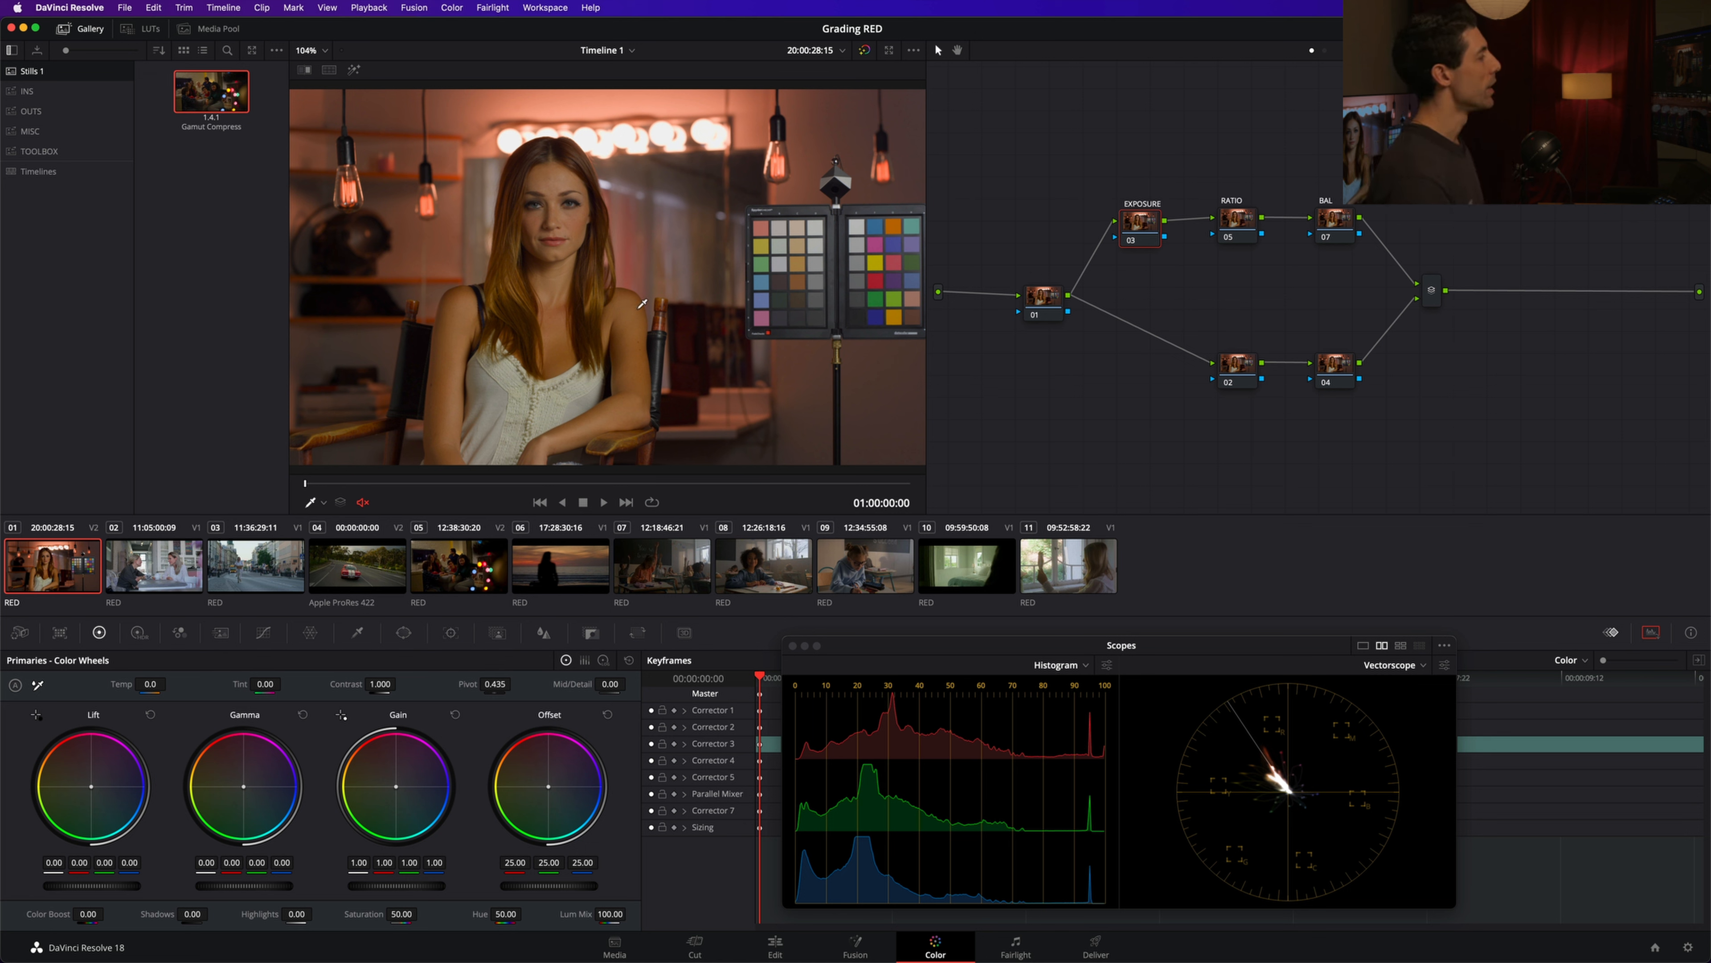
{"action": "left_click", "coordinate": [174, 561]}
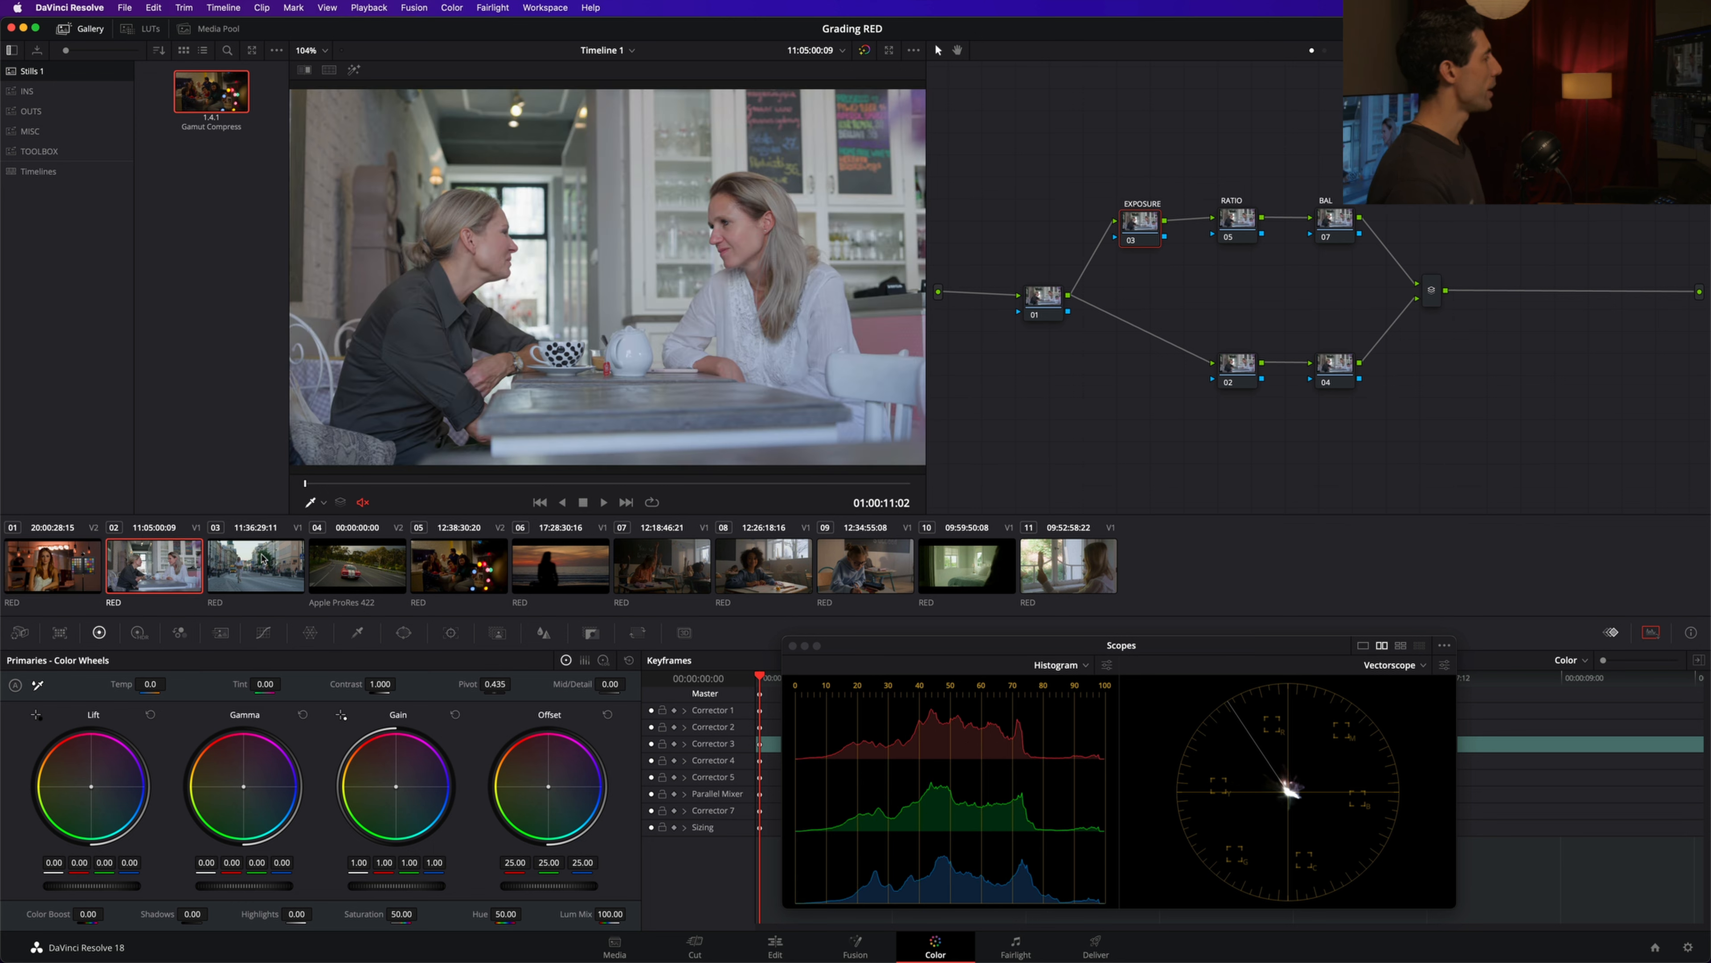
{"action": "left_click", "coordinate": [262, 559]}
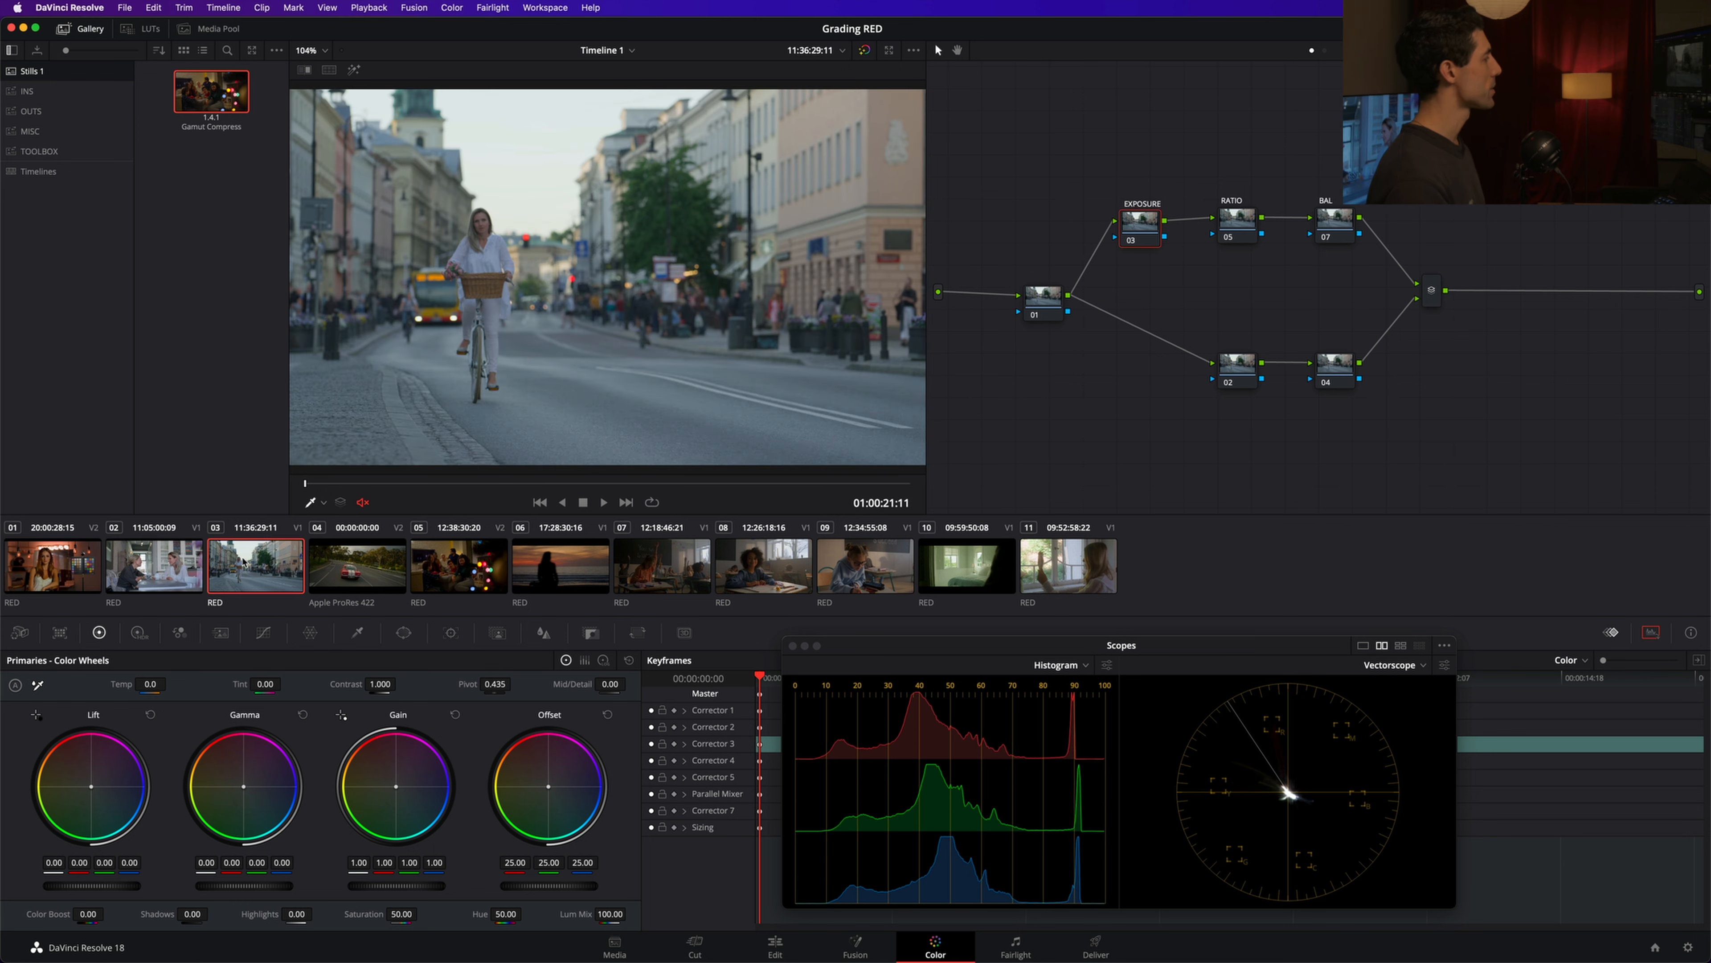
{"action": "left_click", "coordinate": [181, 563]}
{"action": "key", "text": "alt+d"}
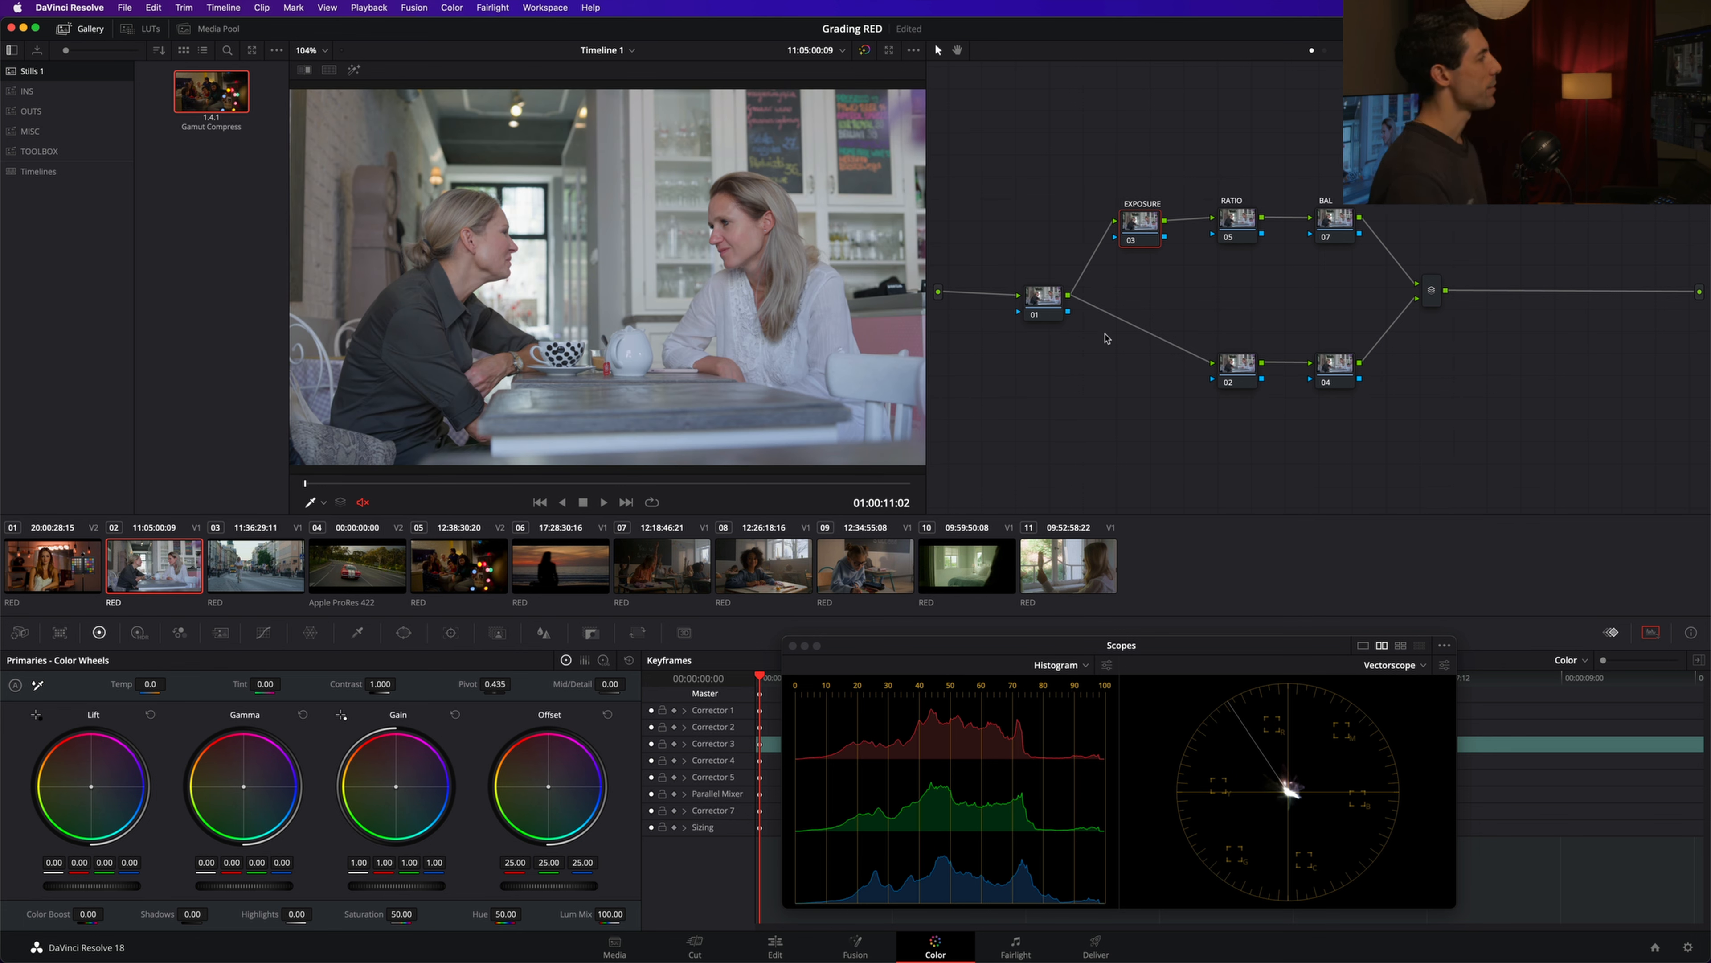
{"action": "left_click", "coordinate": [1044, 297]}
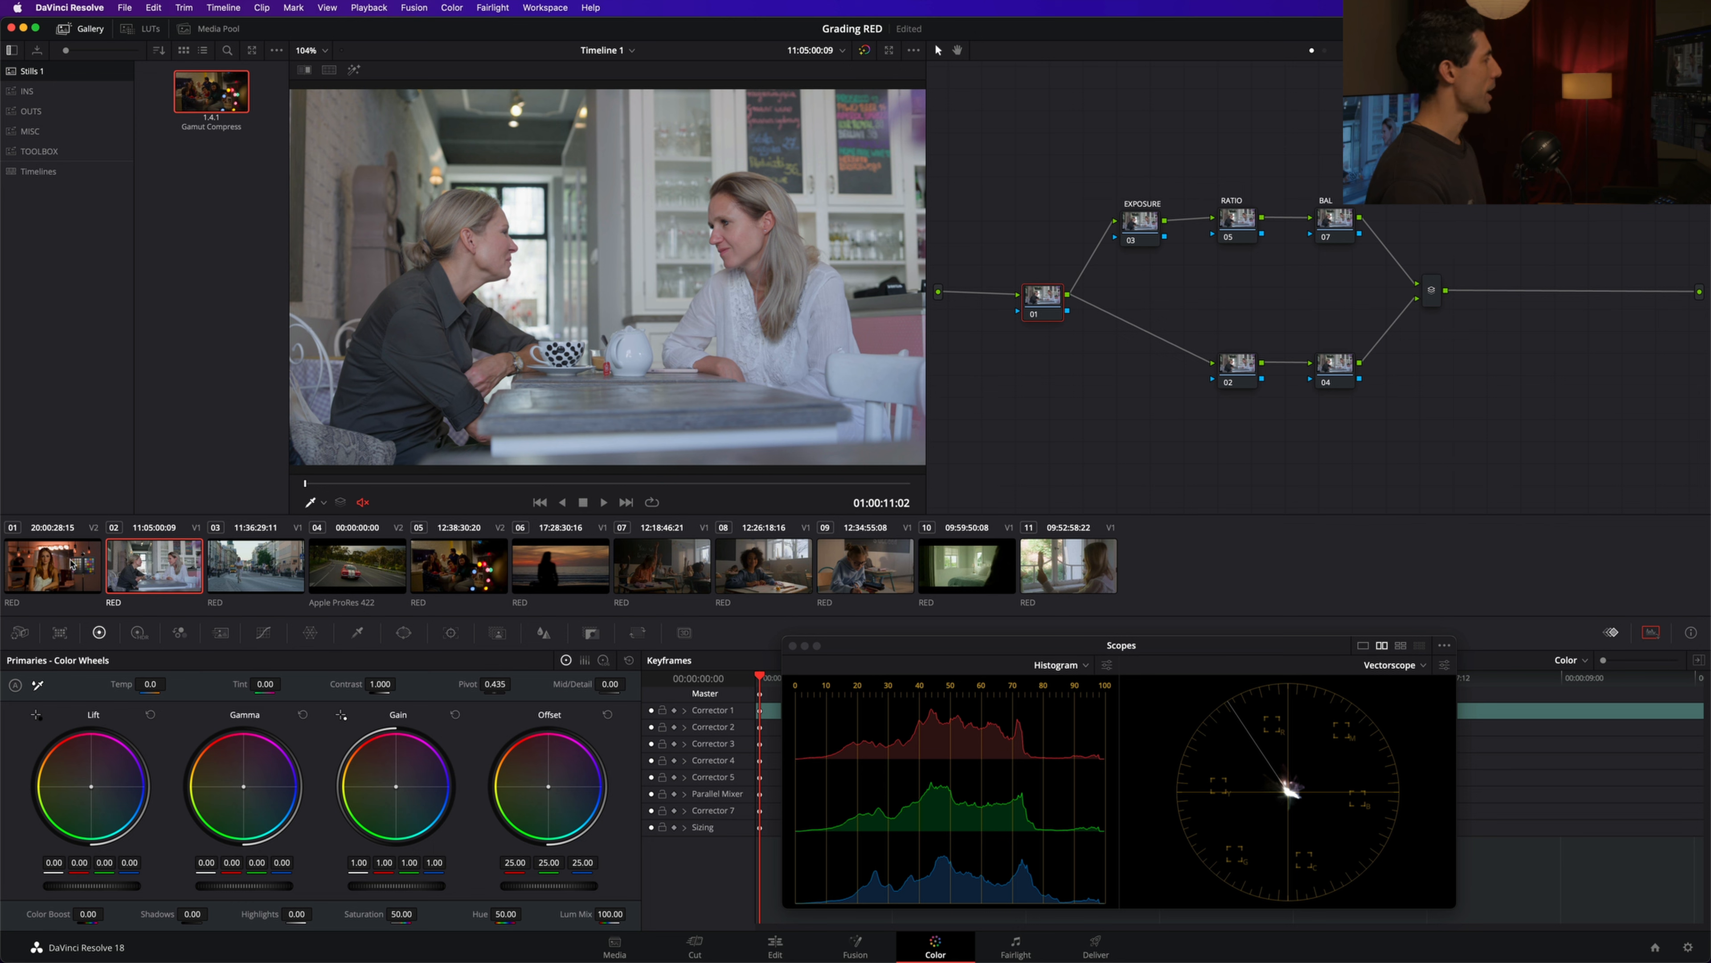
- Return to the first clip, switch the node graph to timeline level and add a serial node
{"action": "left_click", "coordinate": [72, 564]}
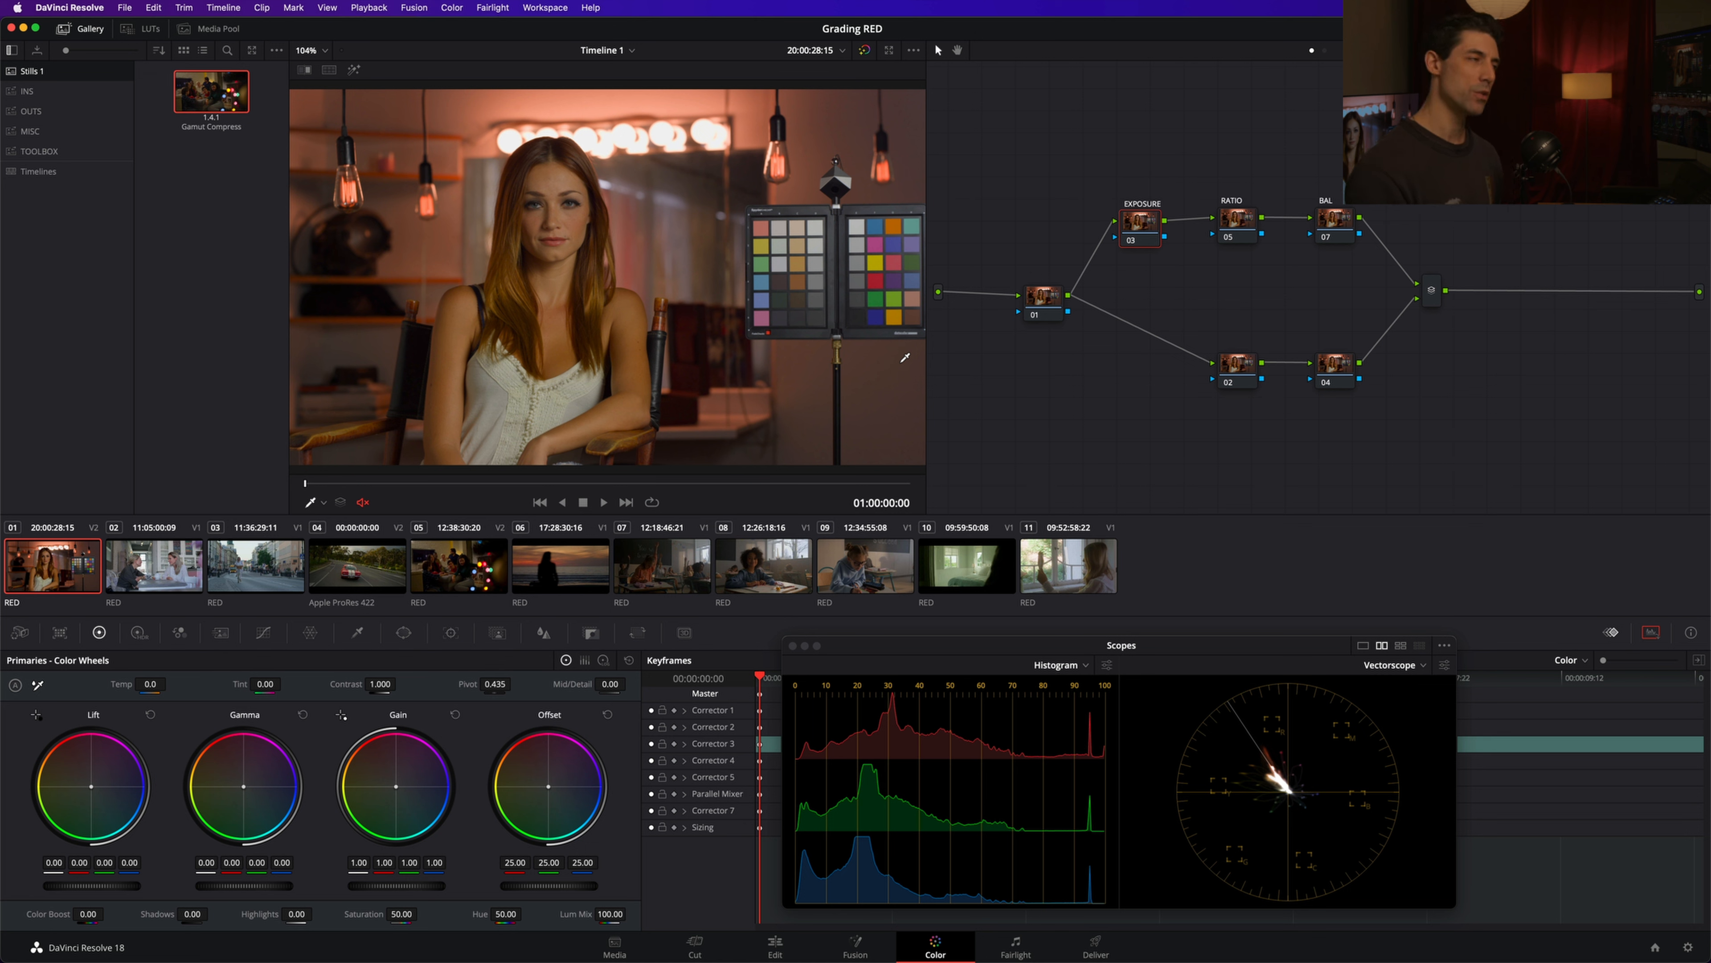
{"action": "left_click", "coordinate": [1325, 51]}
{"action": "key", "text": "alt+s"}
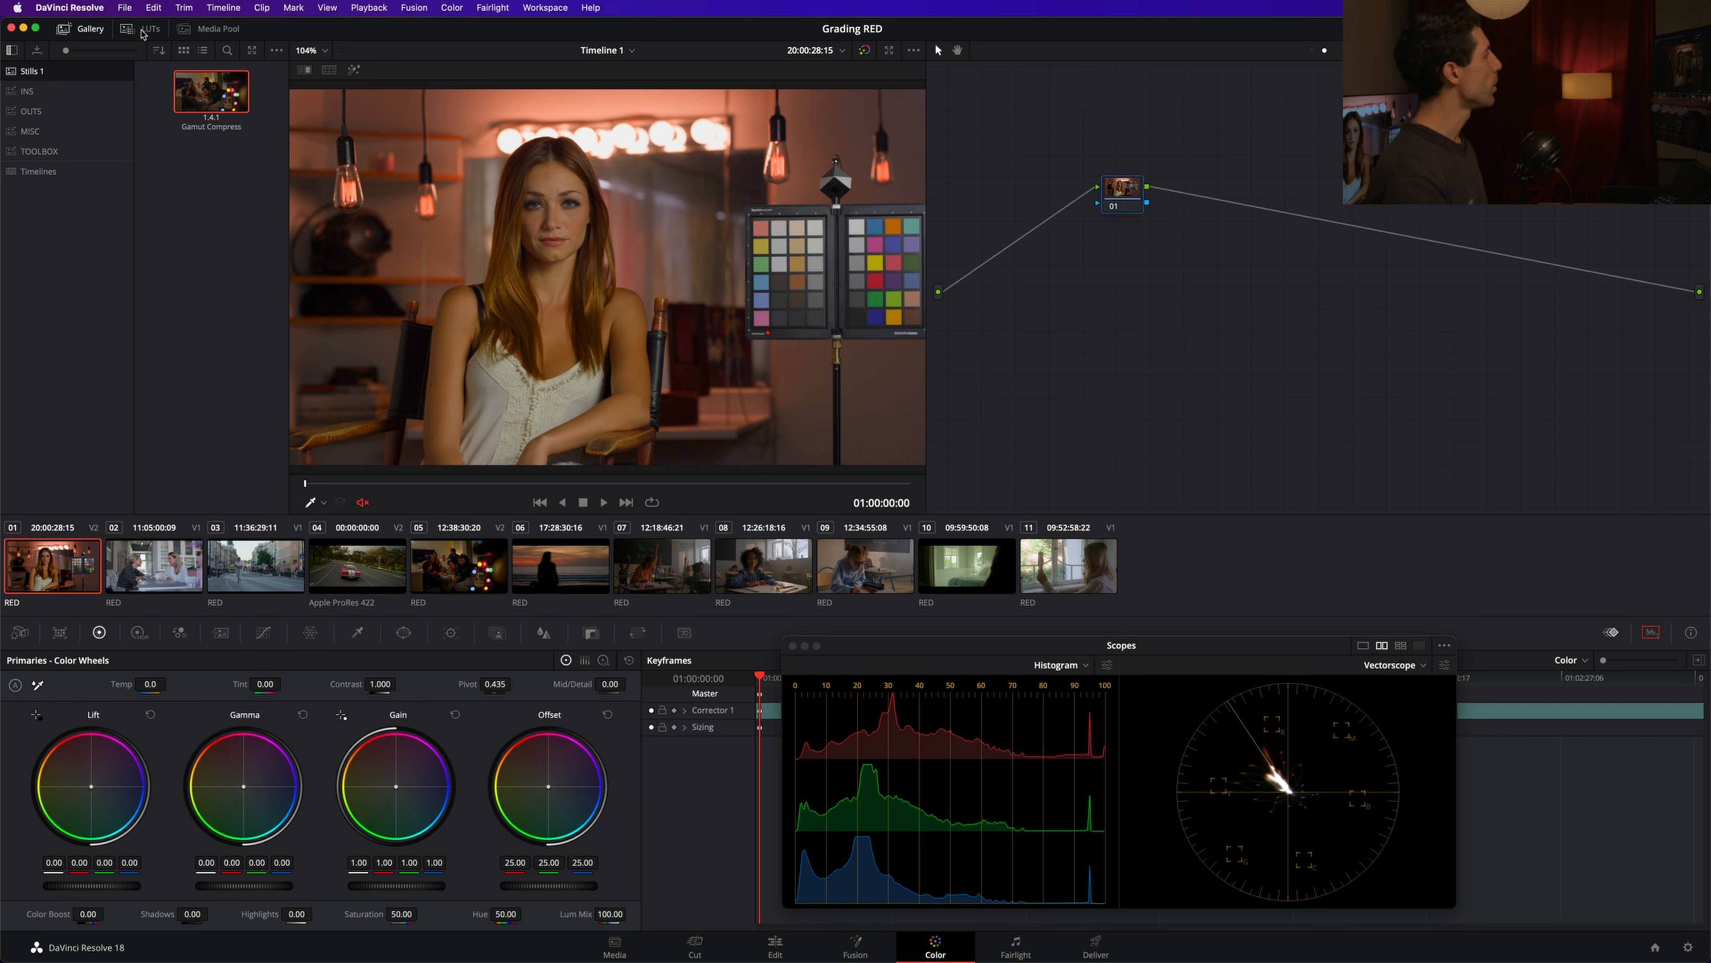
- Open the LUT browser at the Essentials Pack folder inside CKC and Voyager
{"action": "left_click", "coordinate": [141, 28]}
{"action": "left_click", "coordinate": [68, 198]}
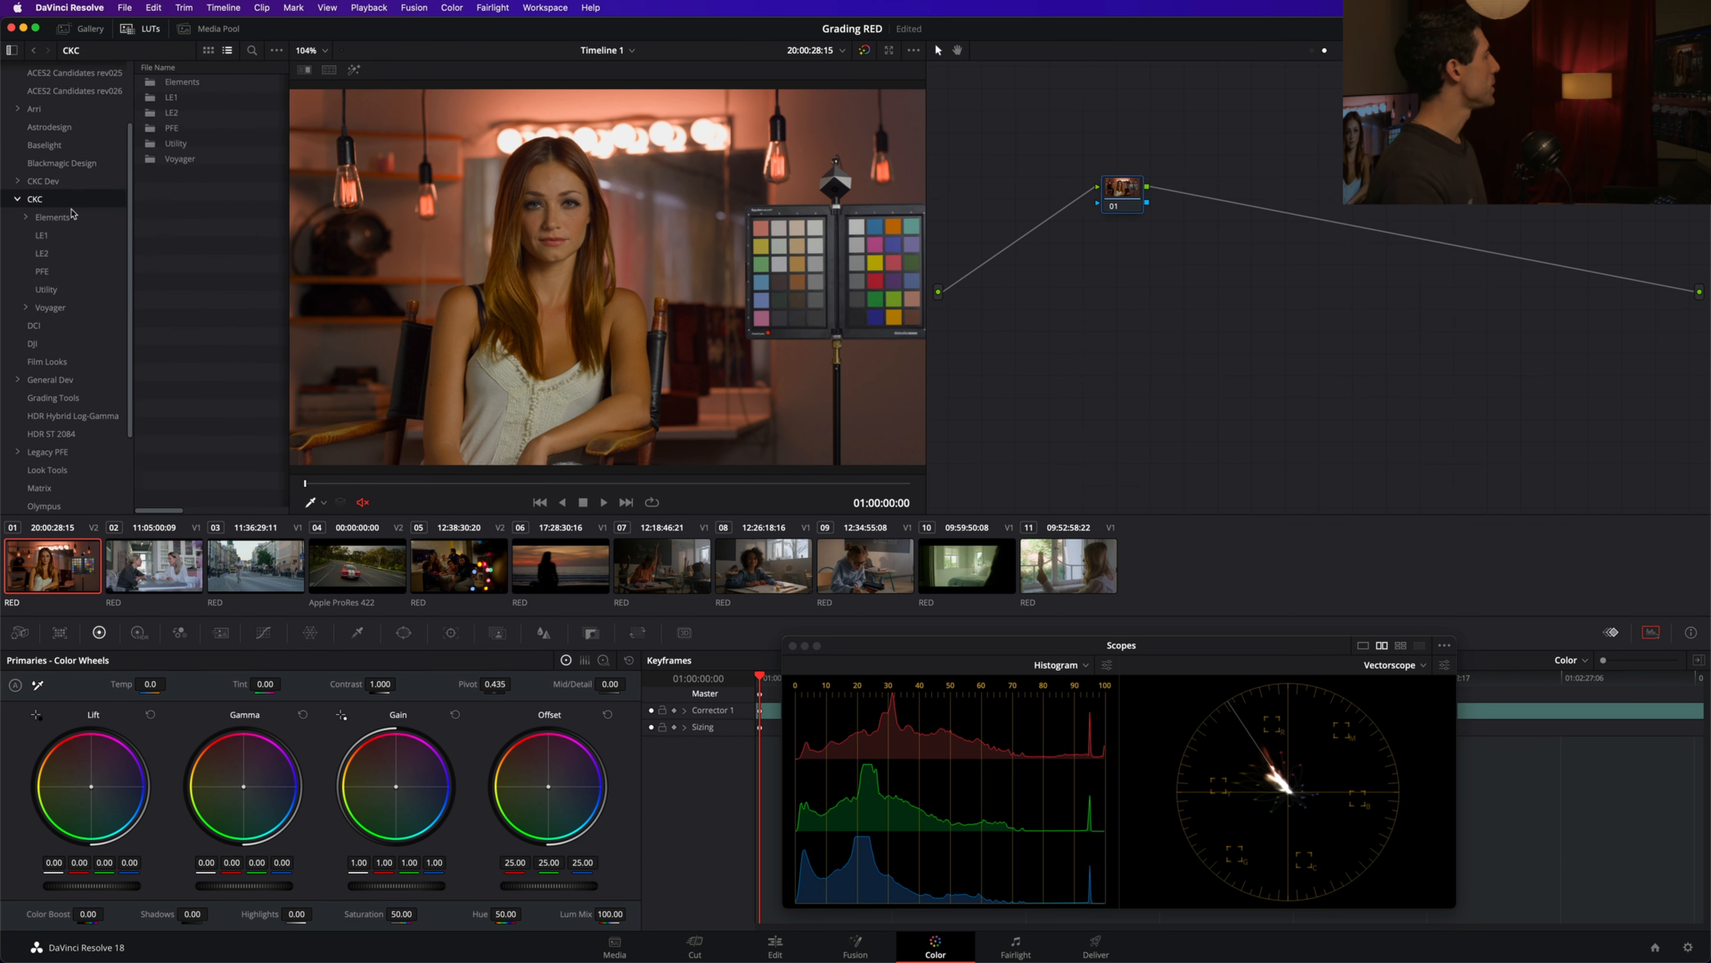
{"action": "left_click", "coordinate": [71, 307]}
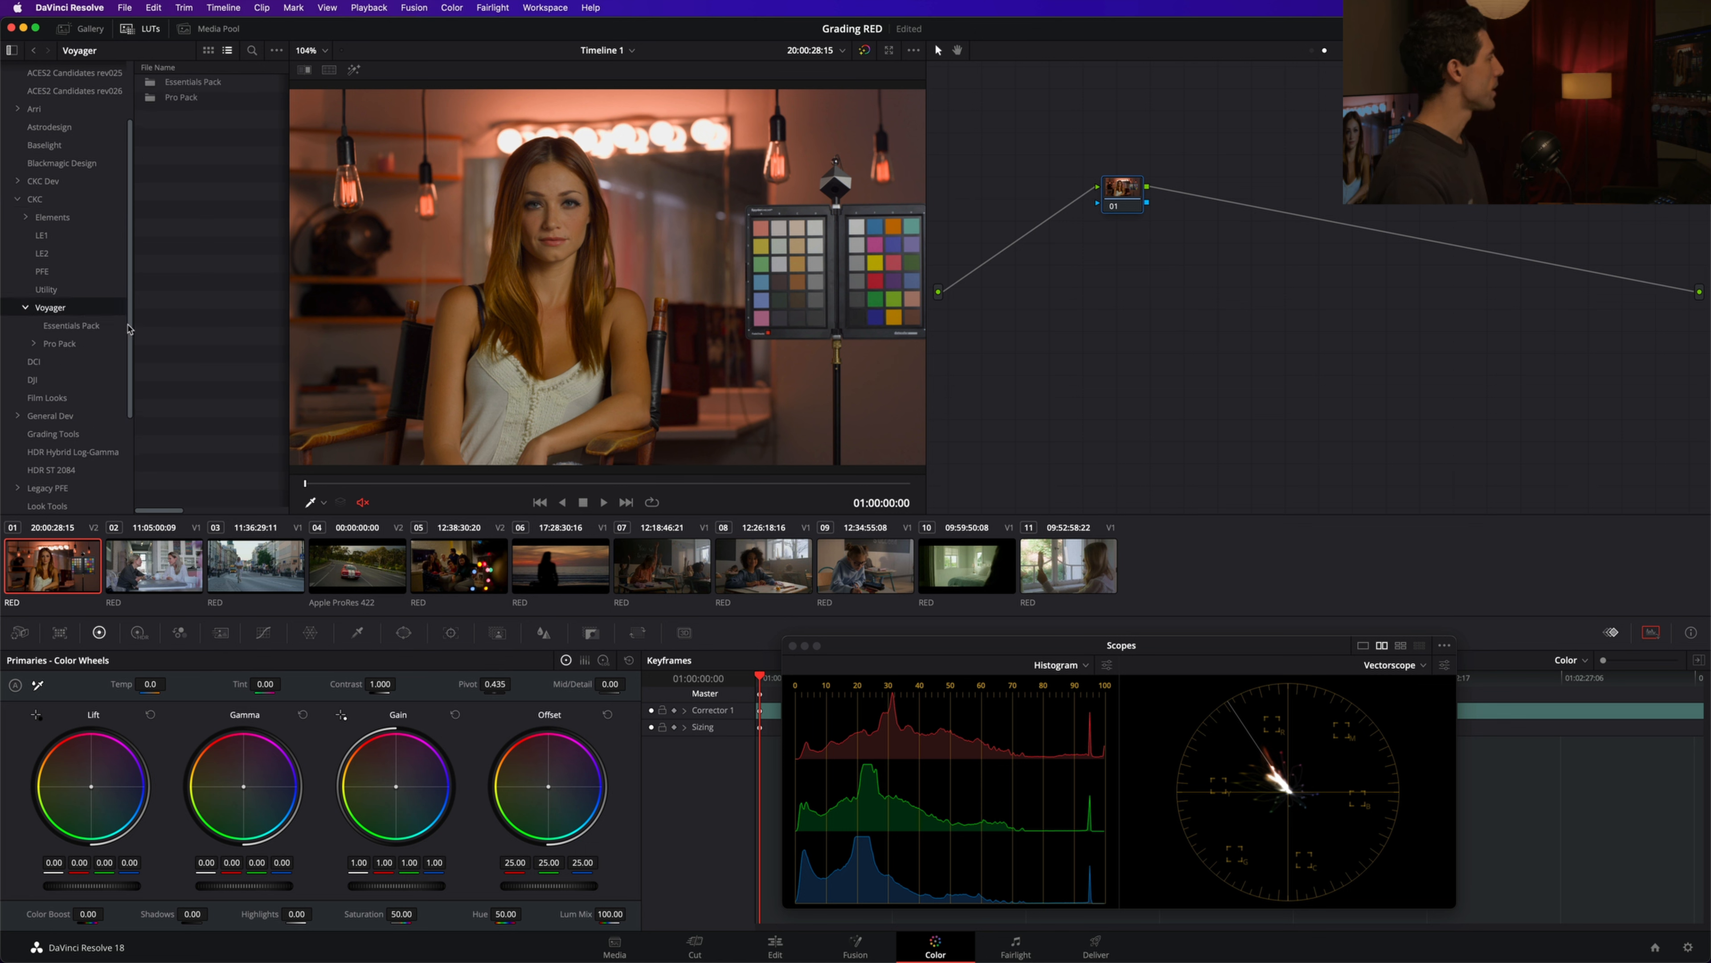
{"action": "scroll", "coordinate": [130, 328], "scroll_direction": "down", "scroll_amount": 1}
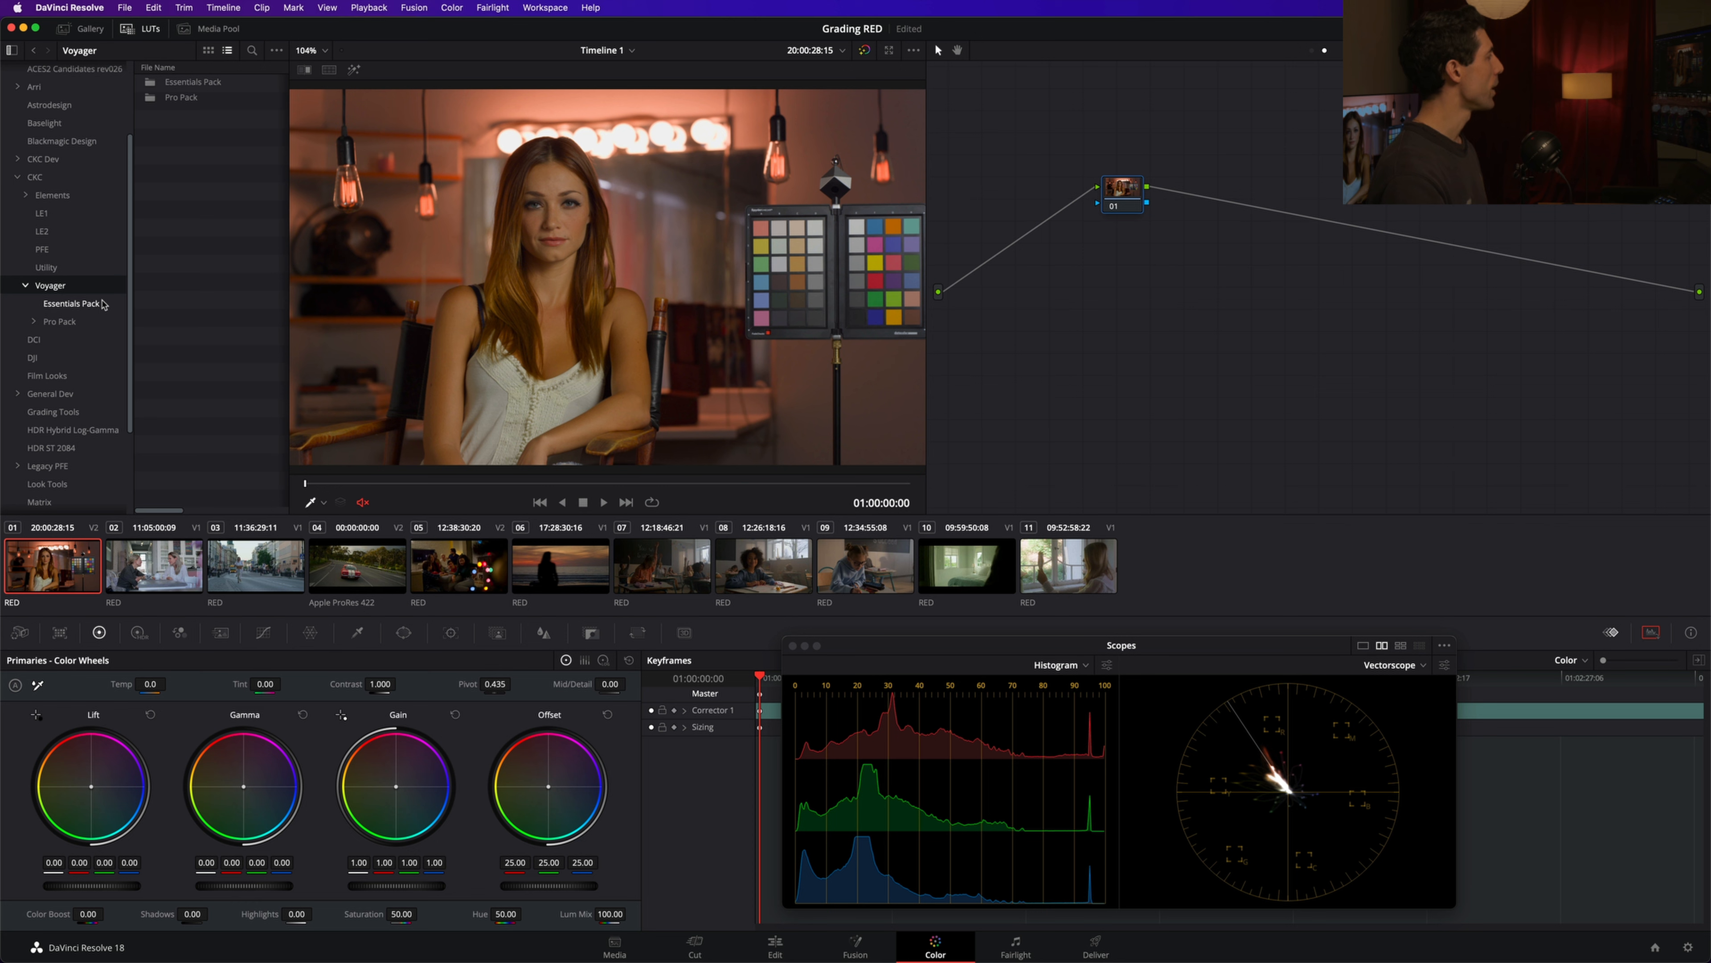
{"action": "left_click", "coordinate": [97, 303]}
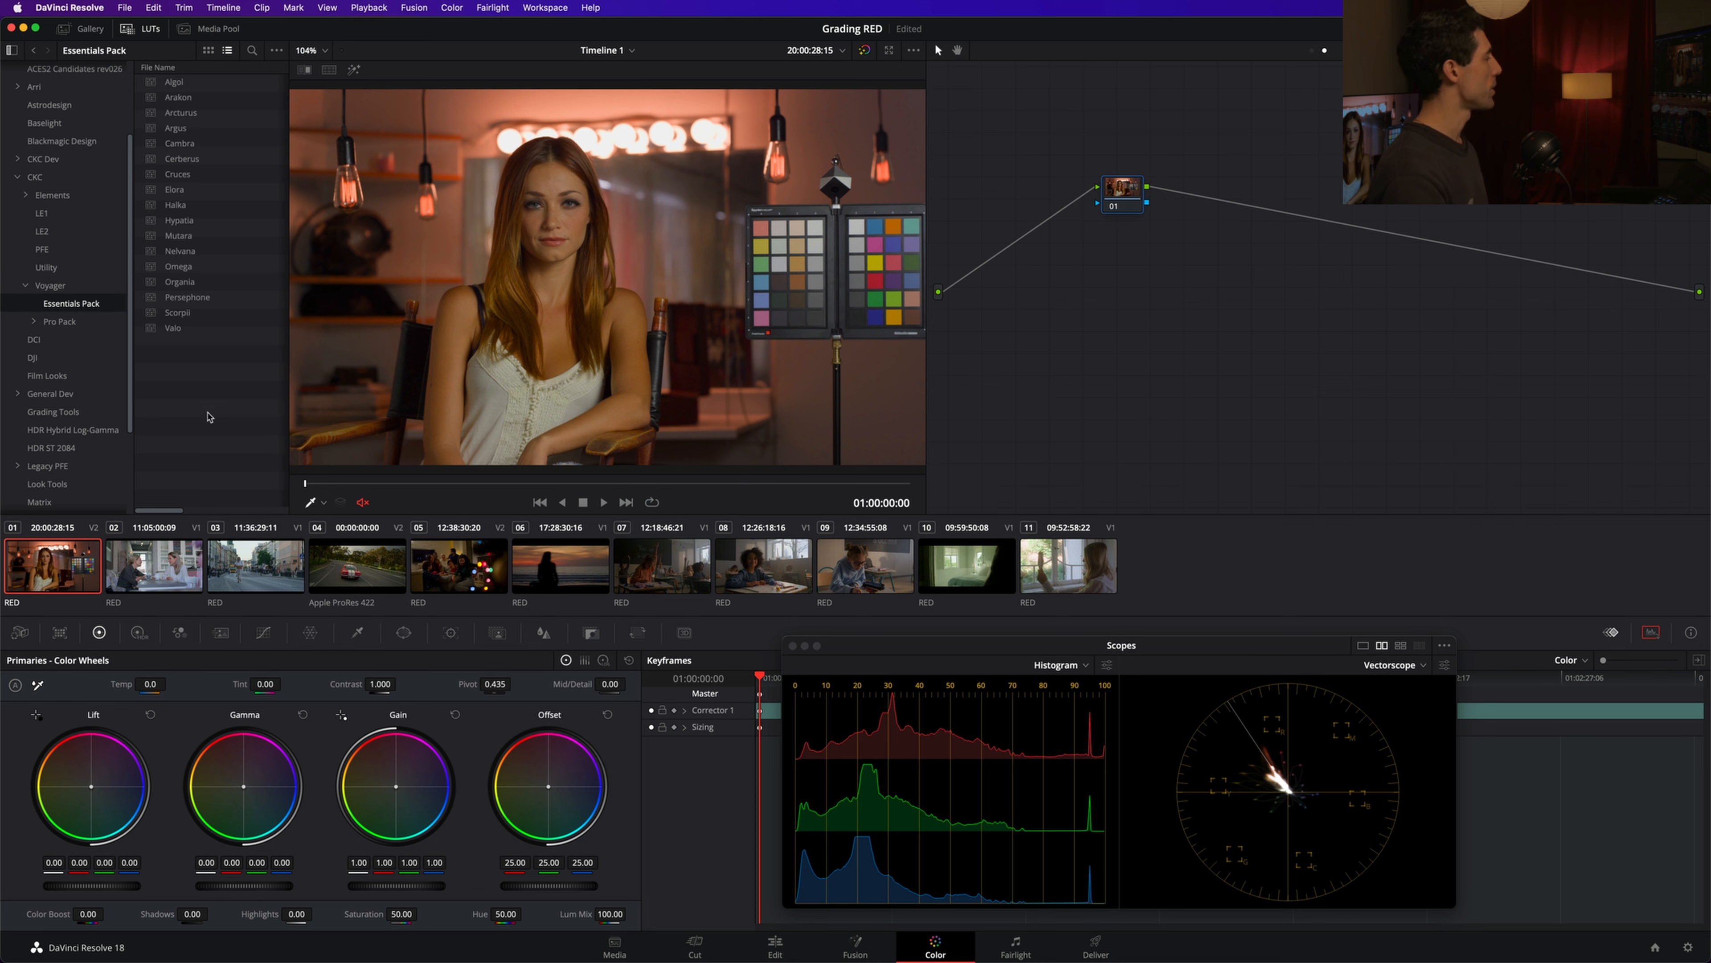
- Audition the Essentials Pack LUTs on the first clip one after another, from Algol through Valo
{"action": "double_click", "coordinate": [198, 99]}
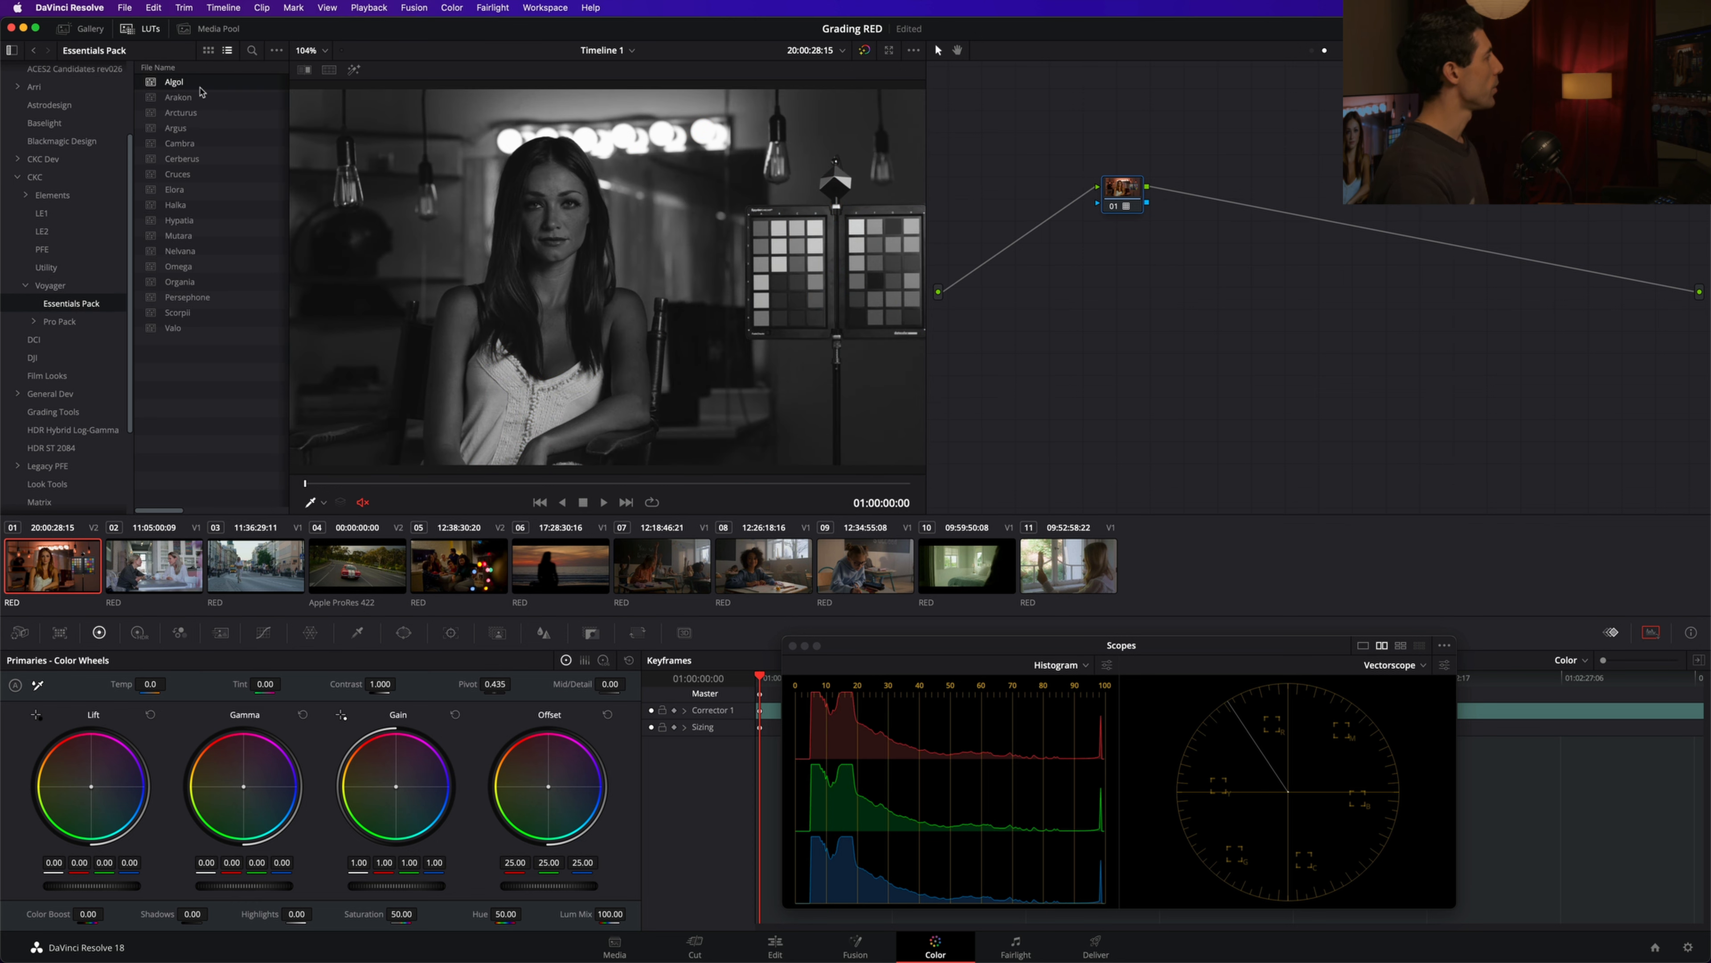
{"action": "double_click", "coordinate": [203, 113]}
{"action": "double_click", "coordinate": [197, 129]}
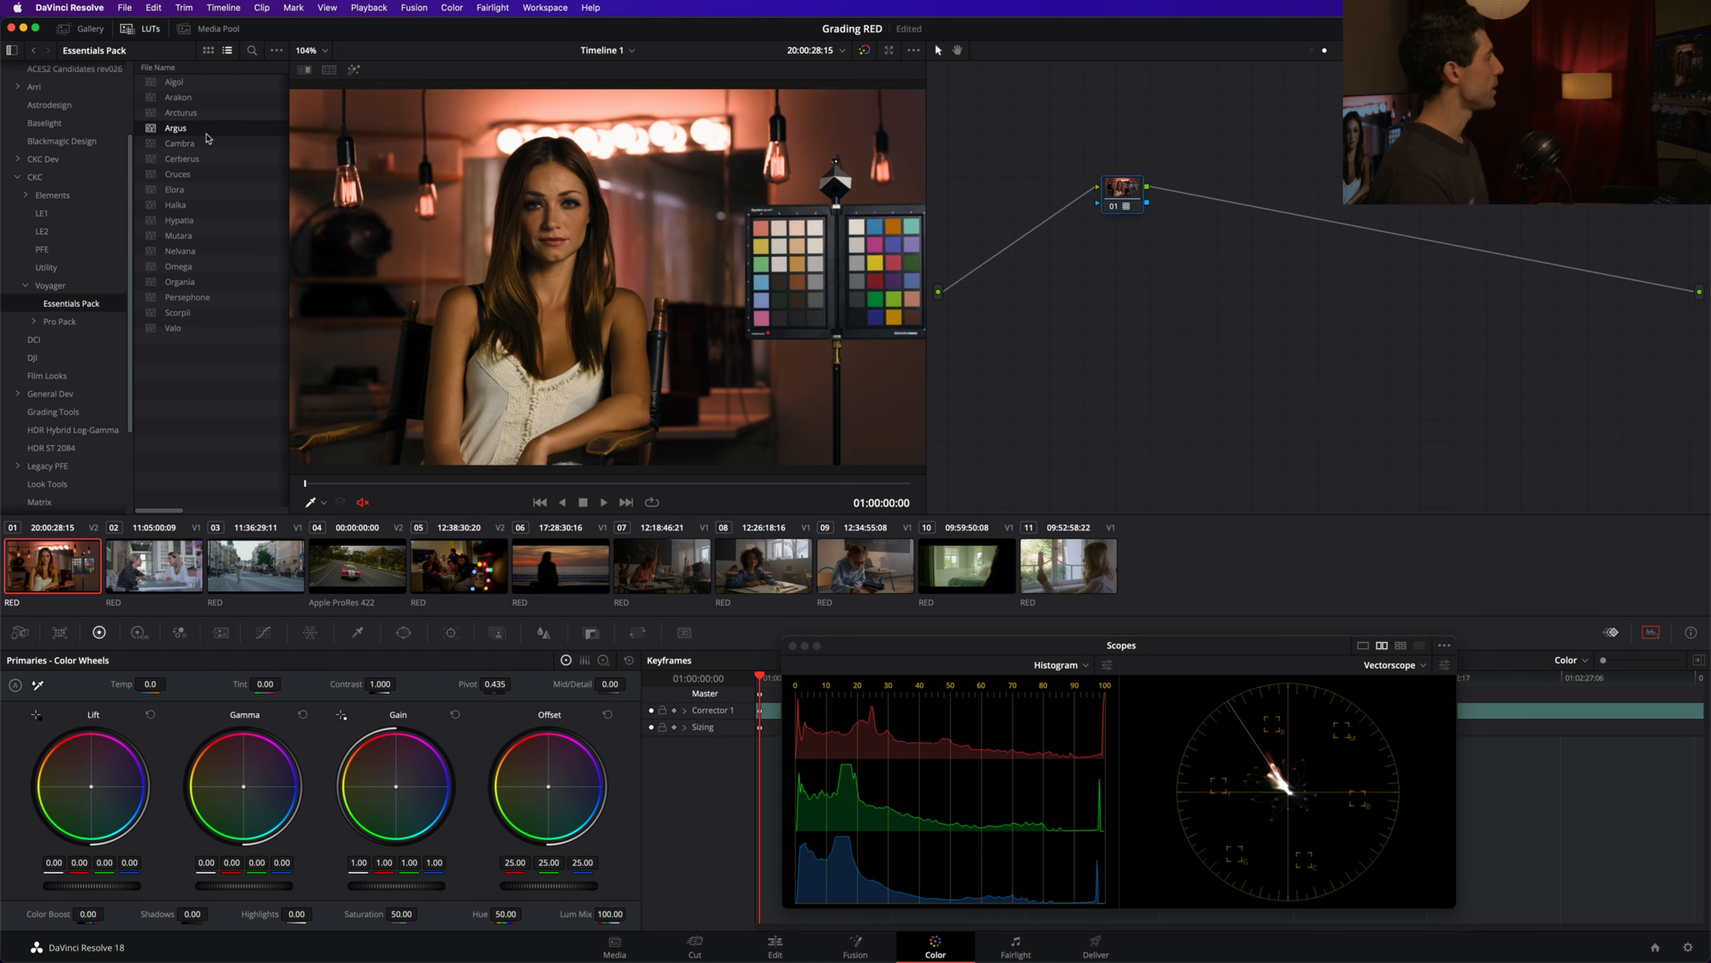
{"action": "double_click", "coordinate": [205, 144]}
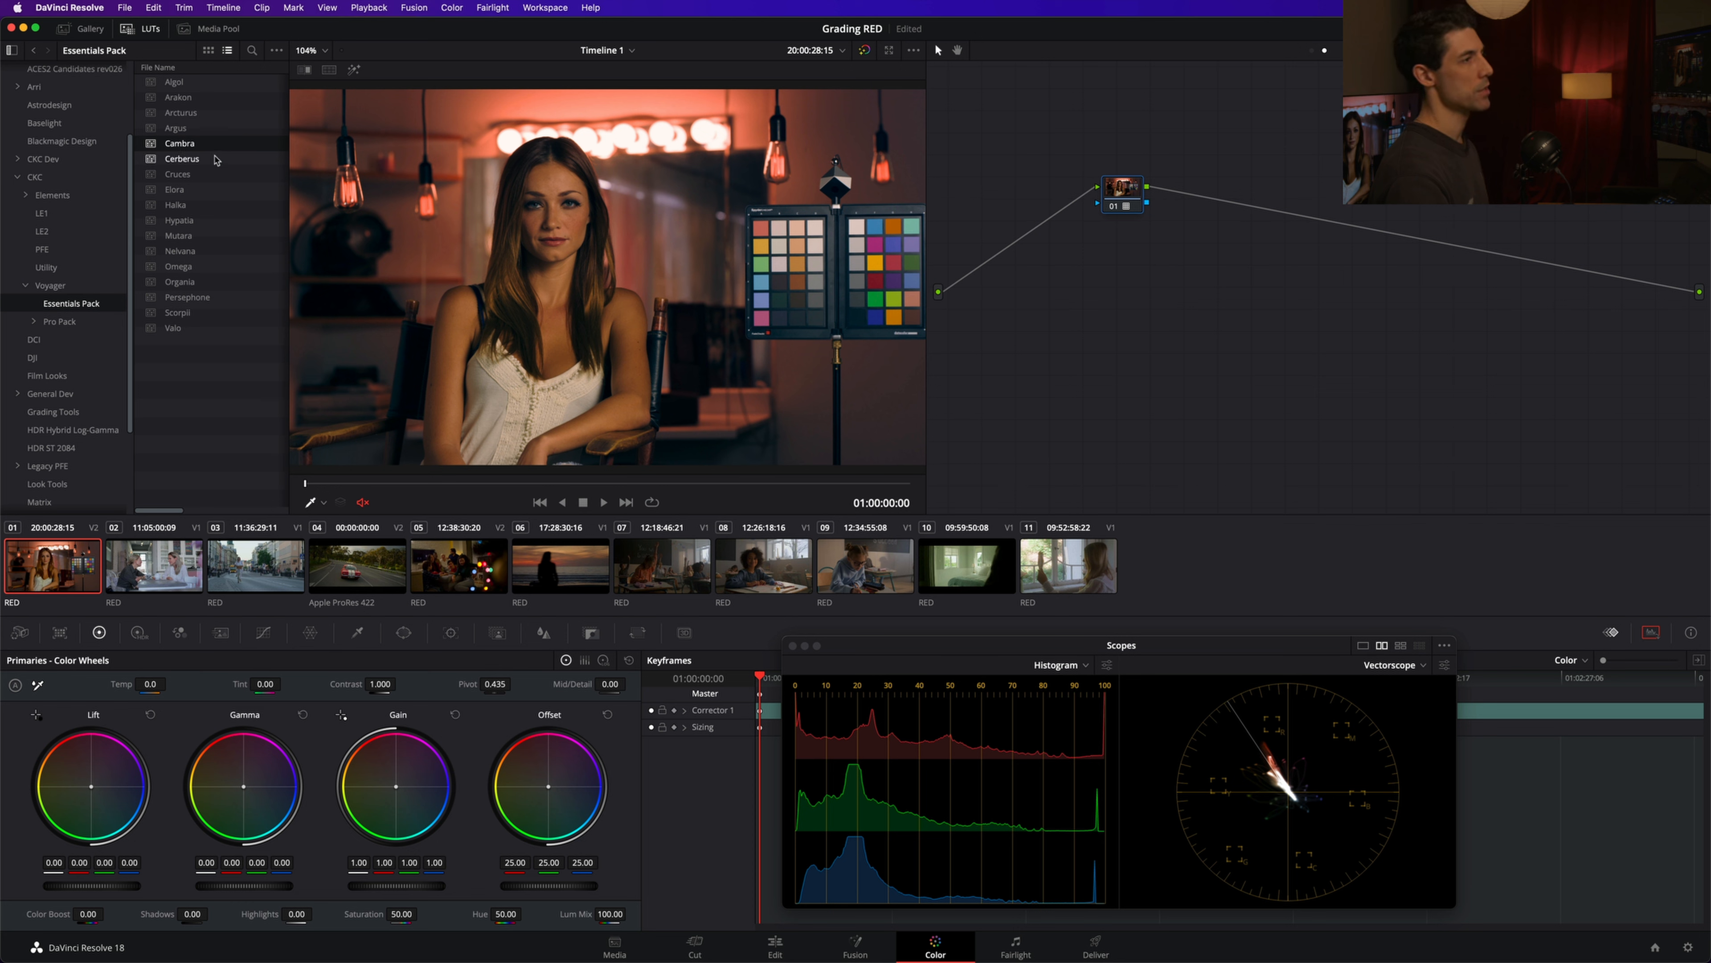
{"action": "double_click", "coordinate": [213, 159]}
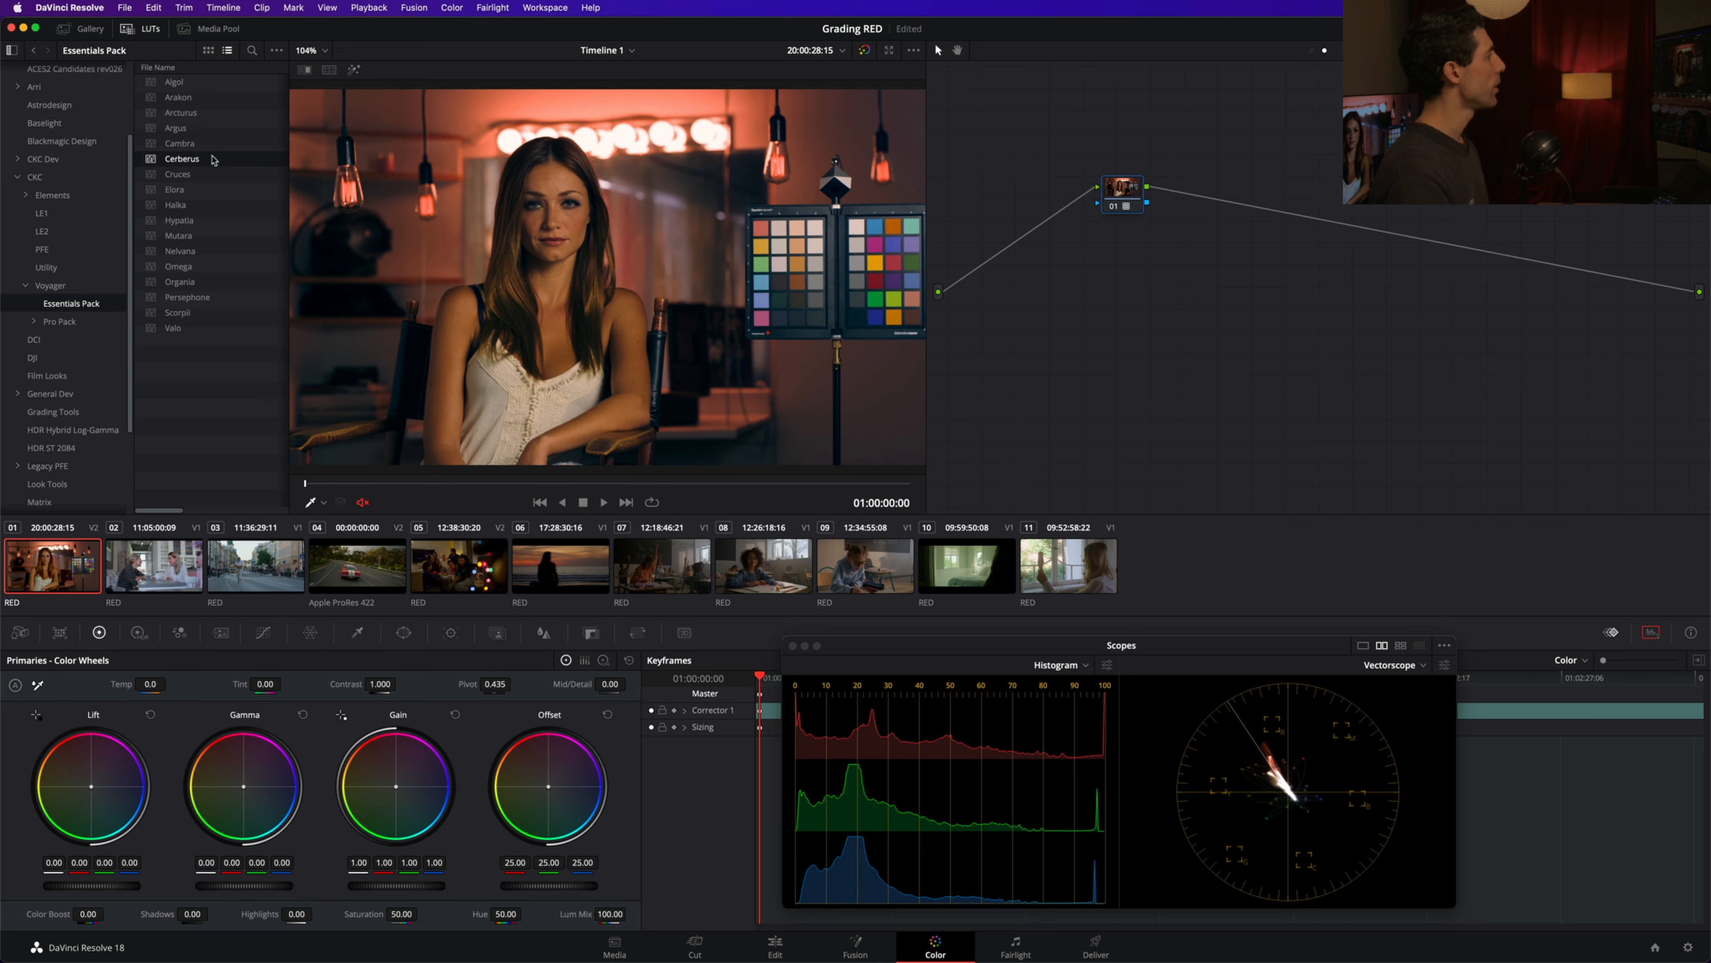
{"action": "left_click", "coordinate": [206, 175]}
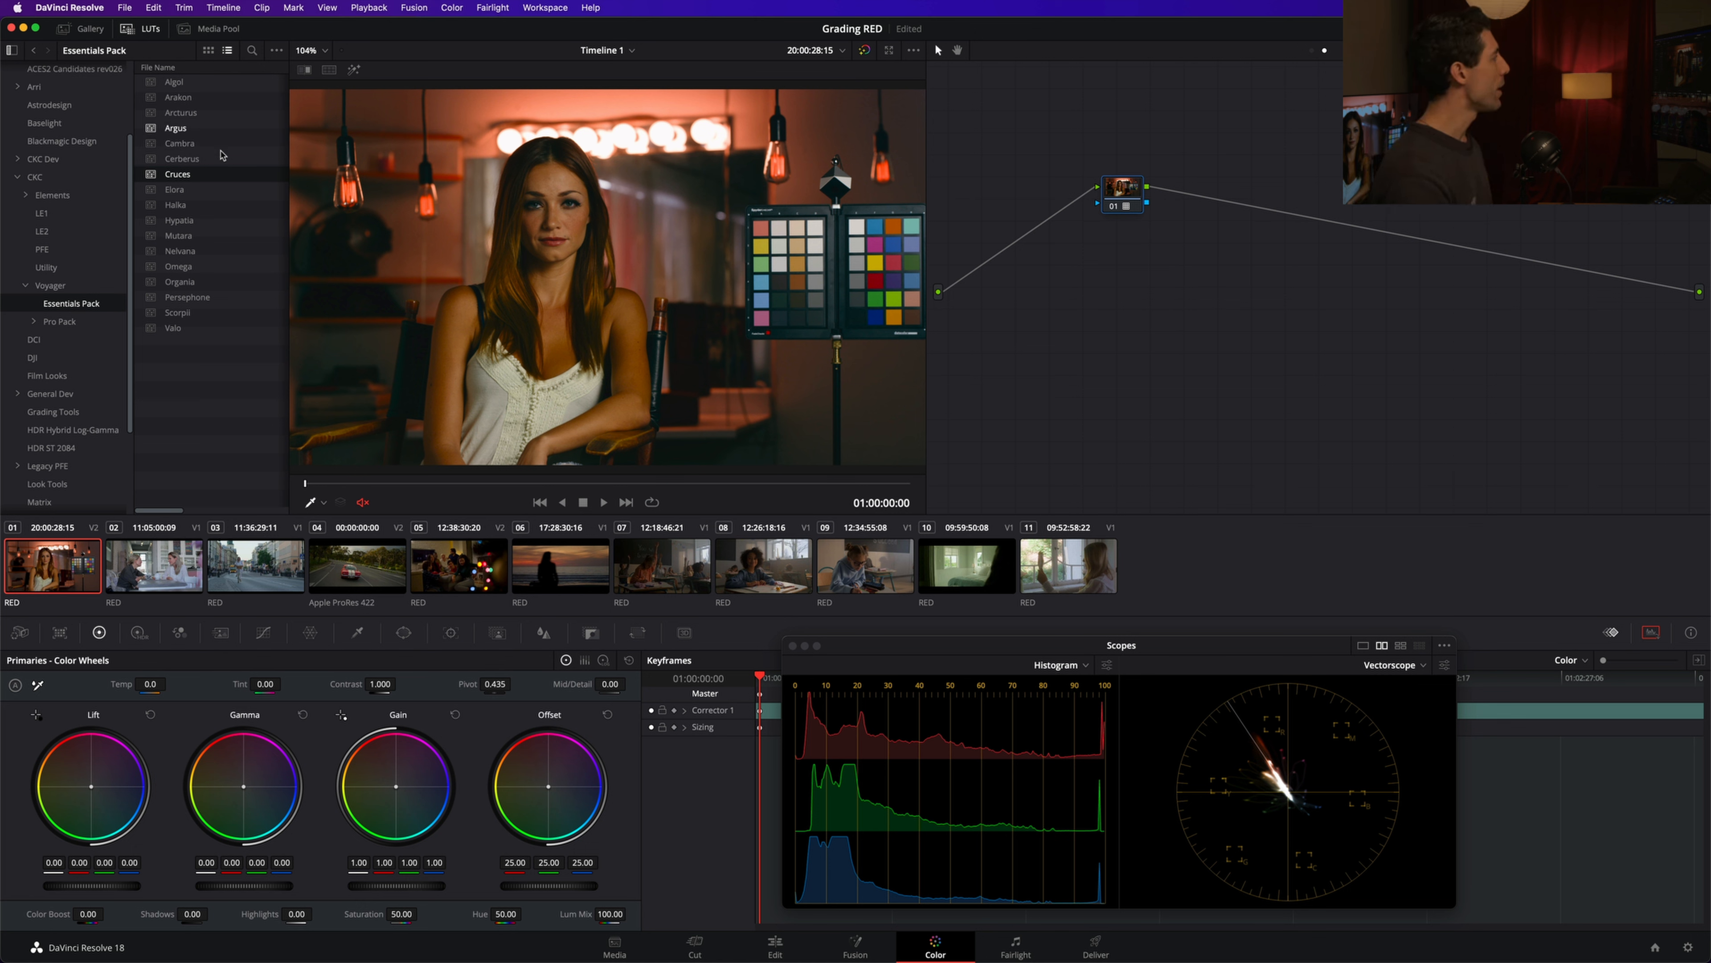
{"action": "left_click", "coordinate": [208, 191]}
{"action": "left_click", "coordinate": [208, 205]}
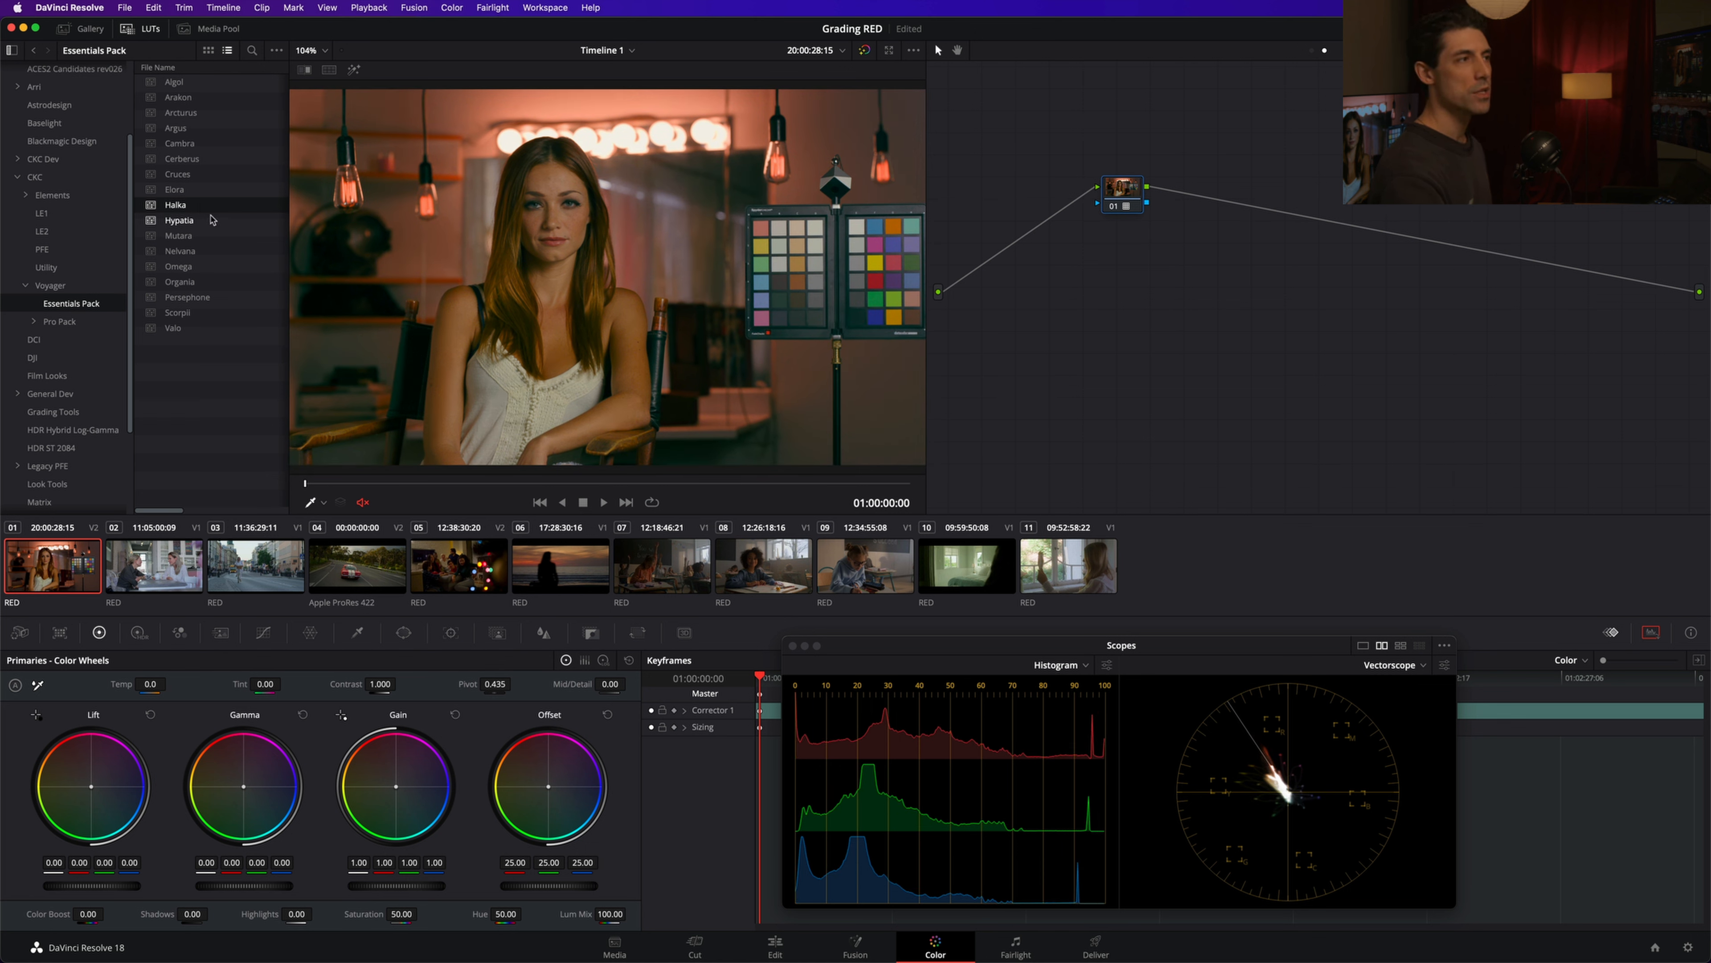
{"action": "left_click", "coordinate": [210, 220]}
{"action": "left_click", "coordinate": [206, 236]}
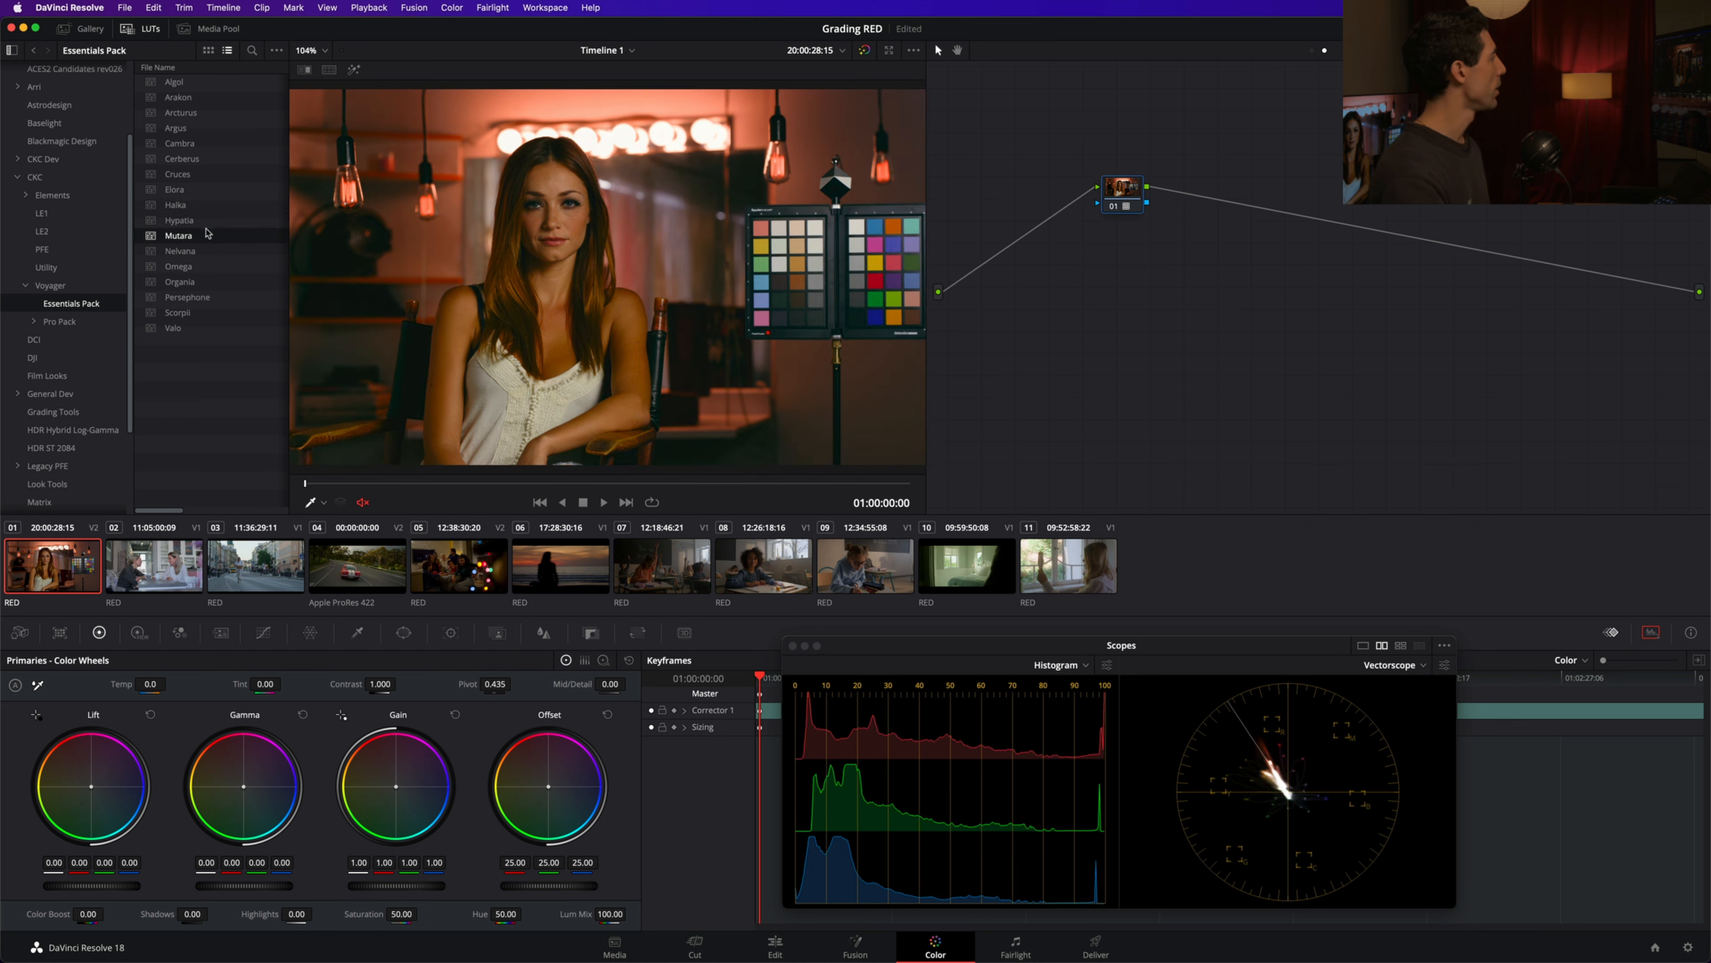
{"action": "left_click", "coordinate": [203, 251]}
{"action": "left_click", "coordinate": [206, 268]}
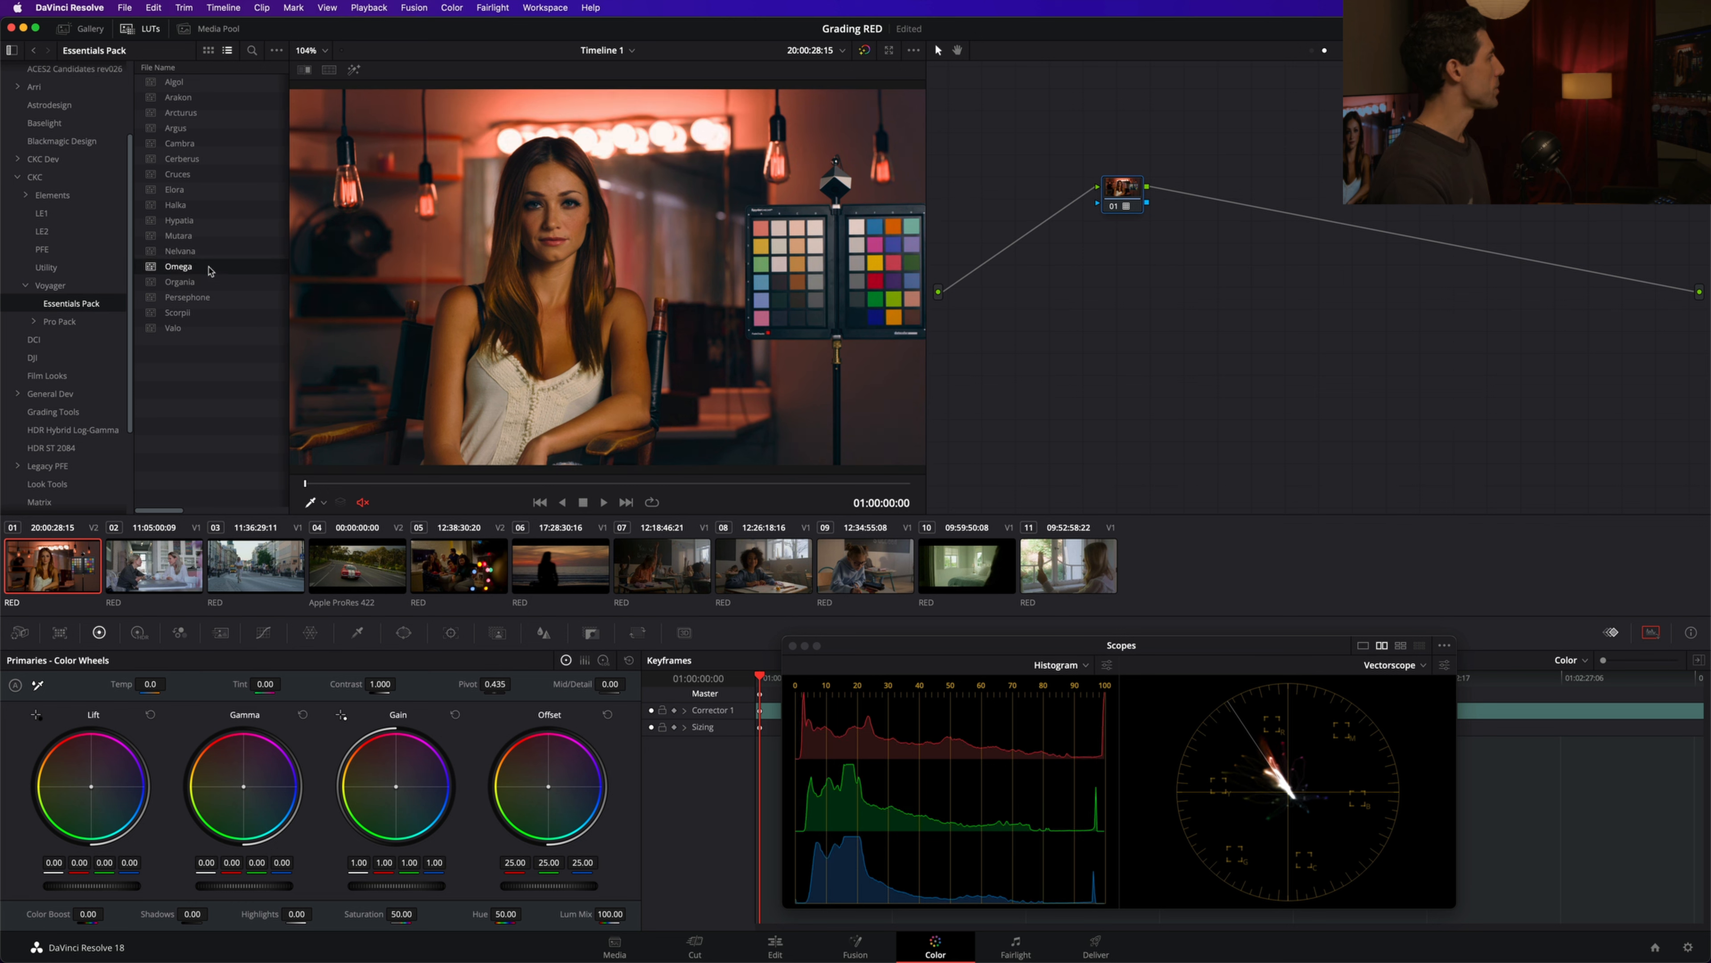
{"action": "left_click", "coordinate": [220, 282]}
{"action": "left_click", "coordinate": [214, 298]}
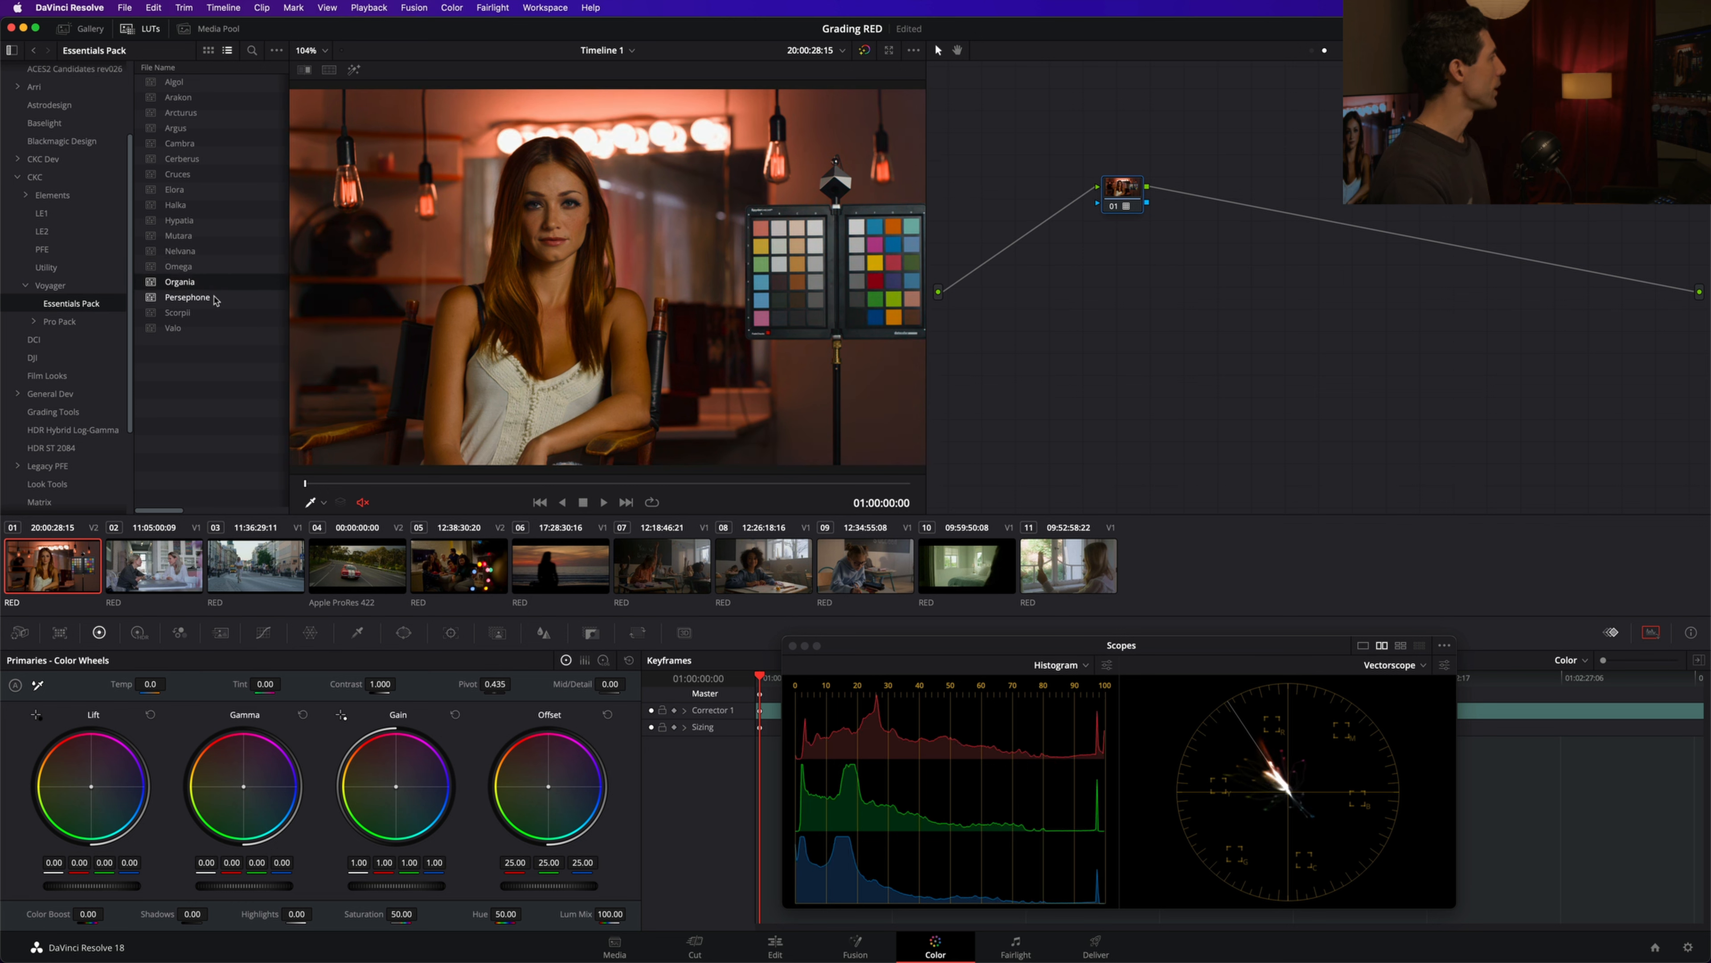
{"action": "left_click", "coordinate": [206, 313]}
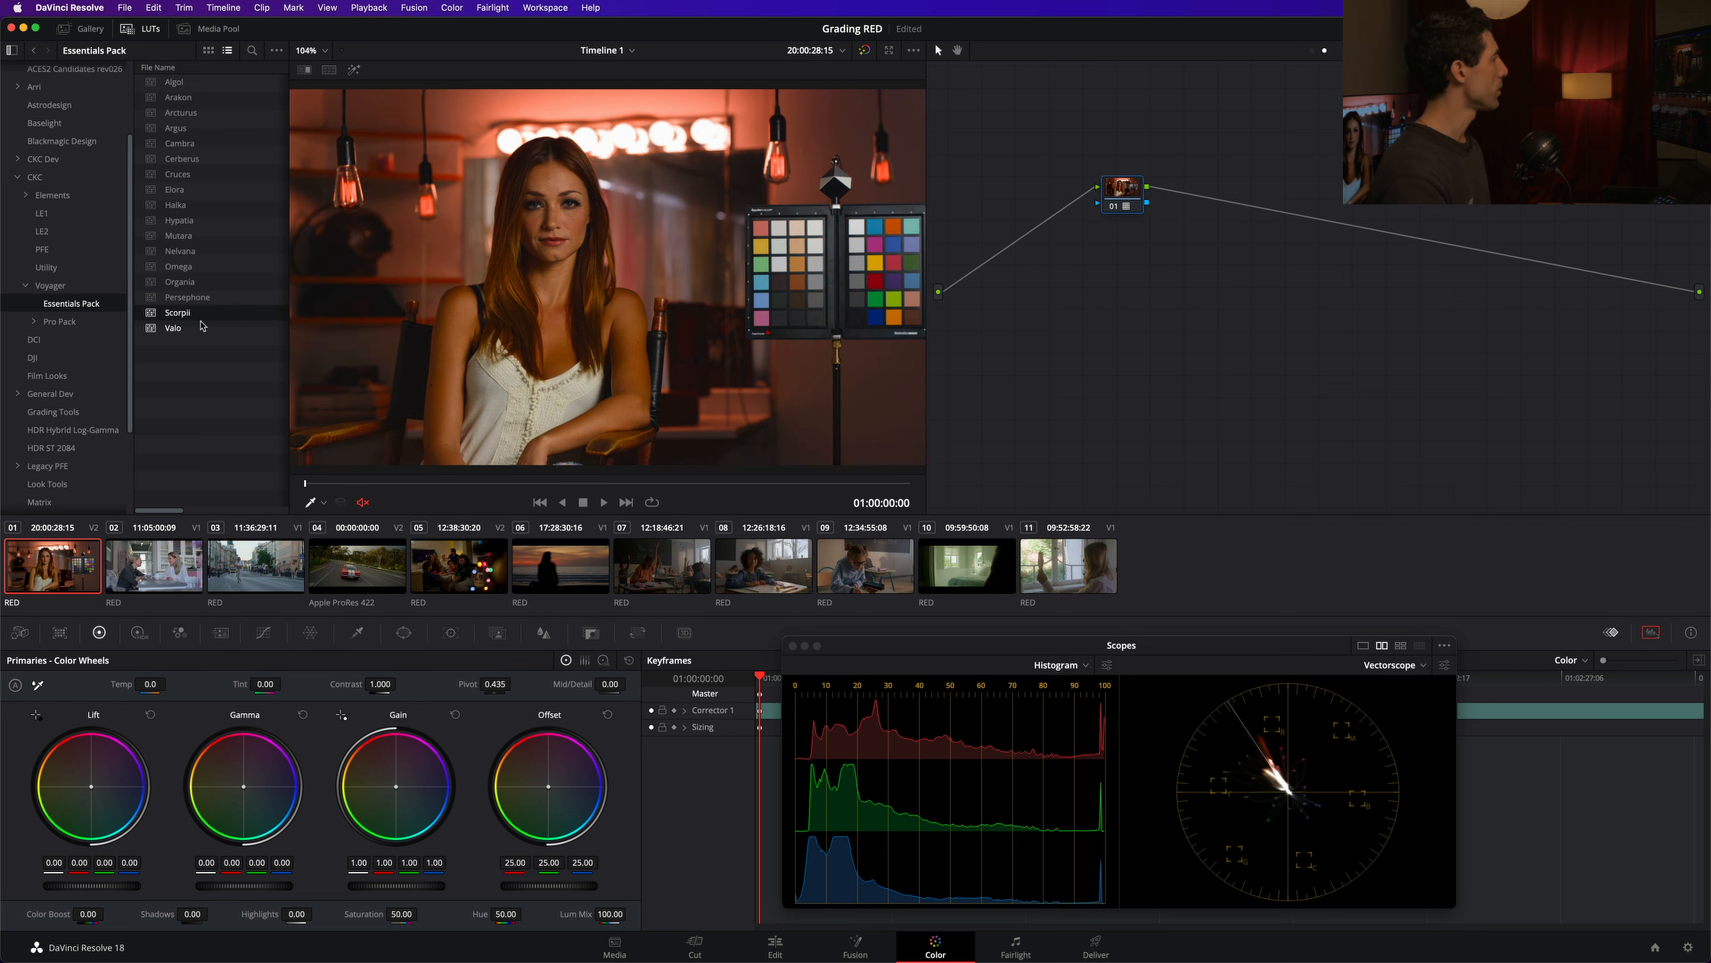
{"action": "left_click", "coordinate": [199, 329]}
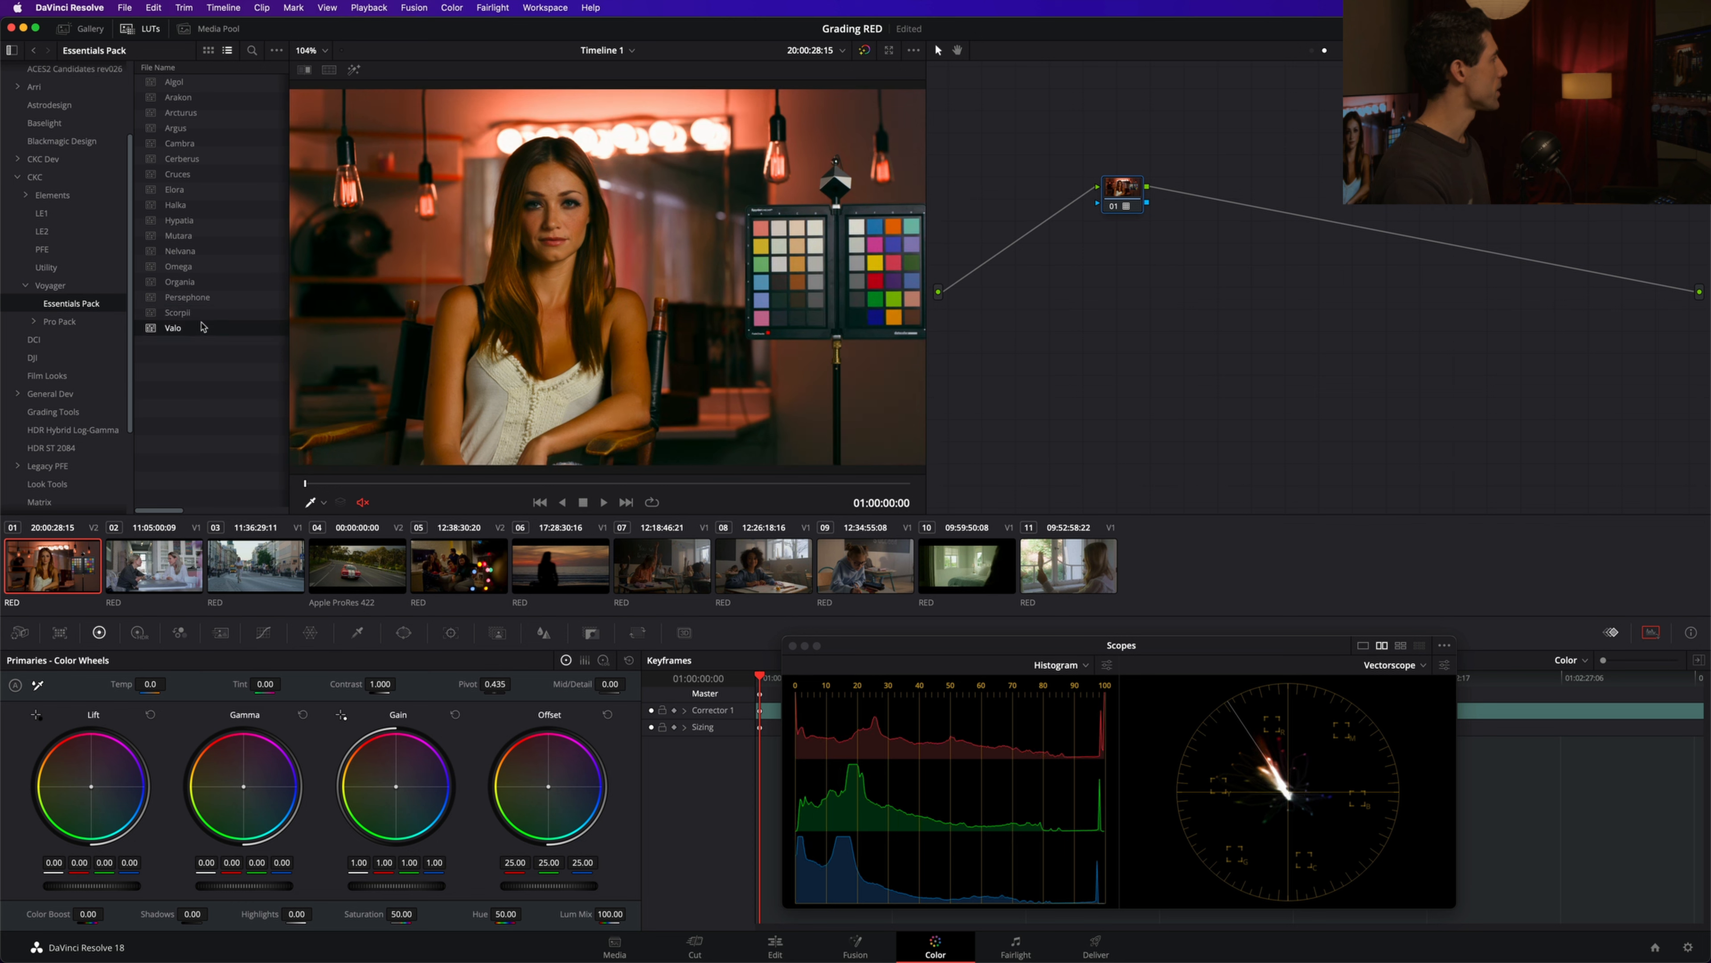
- Apply the Halka LUT to the timeline-level node and label that node Halka
{"action": "left_click", "coordinate": [210, 206]}
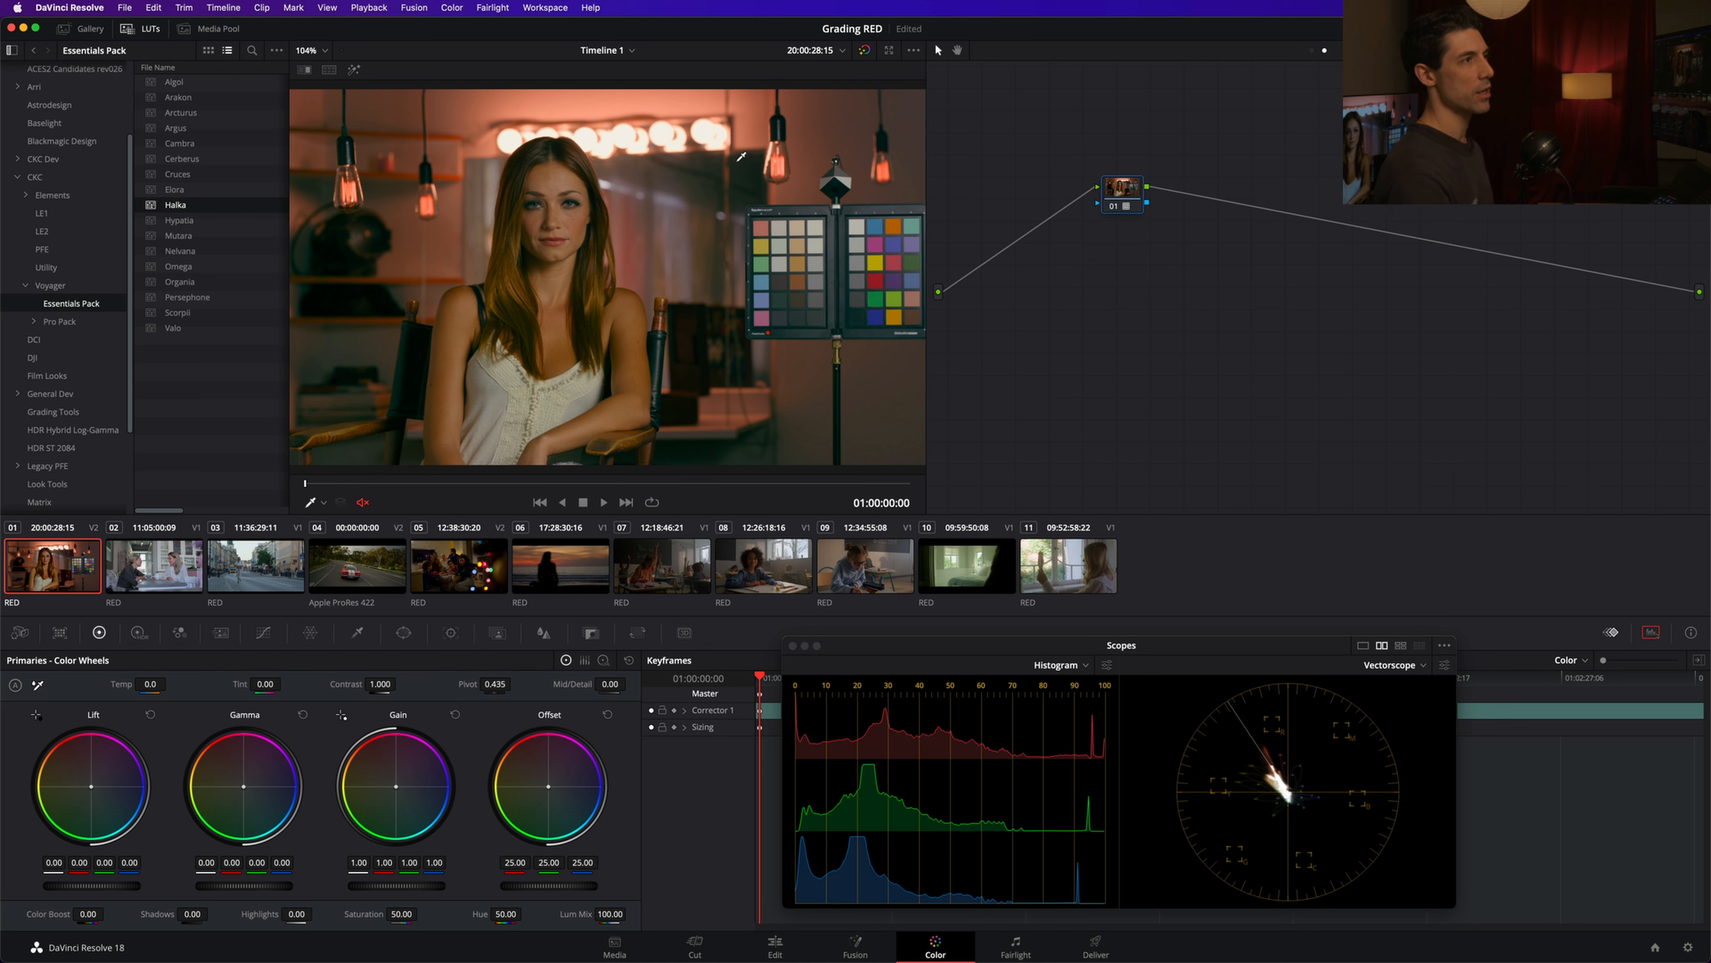
{"action": "right_click", "coordinate": [1118, 185]}
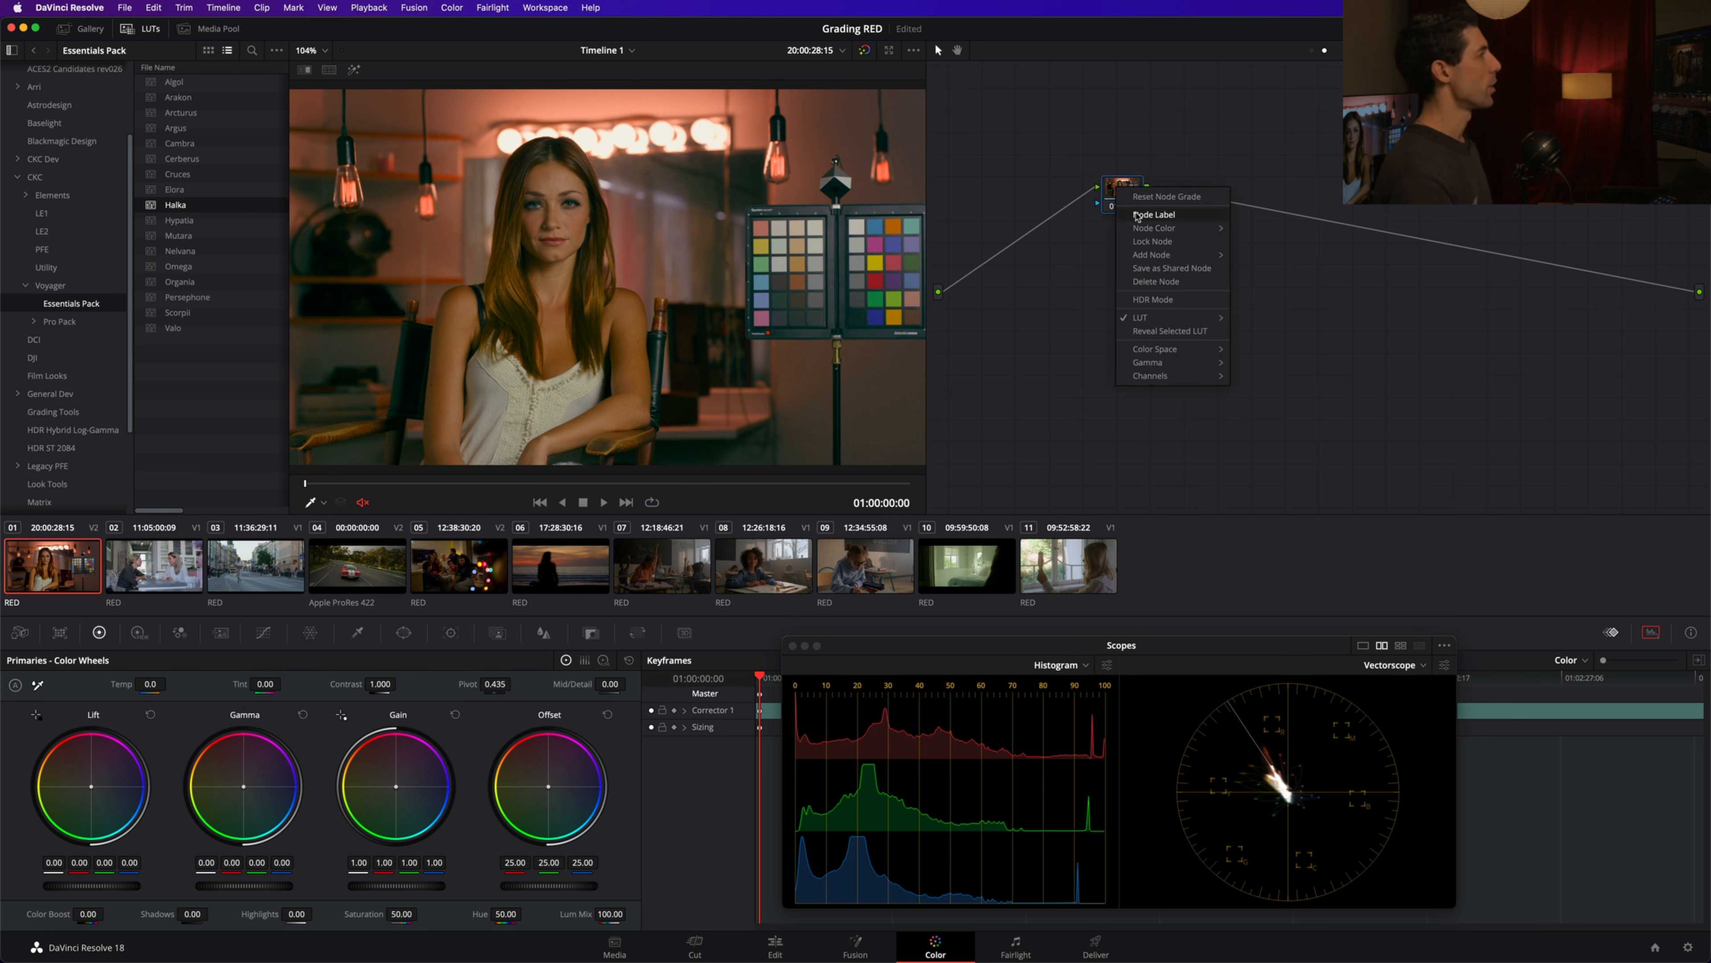
{"action": "left_click", "coordinate": [1145, 217]}
{"action": "type", "text": "Halka"}
{"action": "key", "text": "Return"}
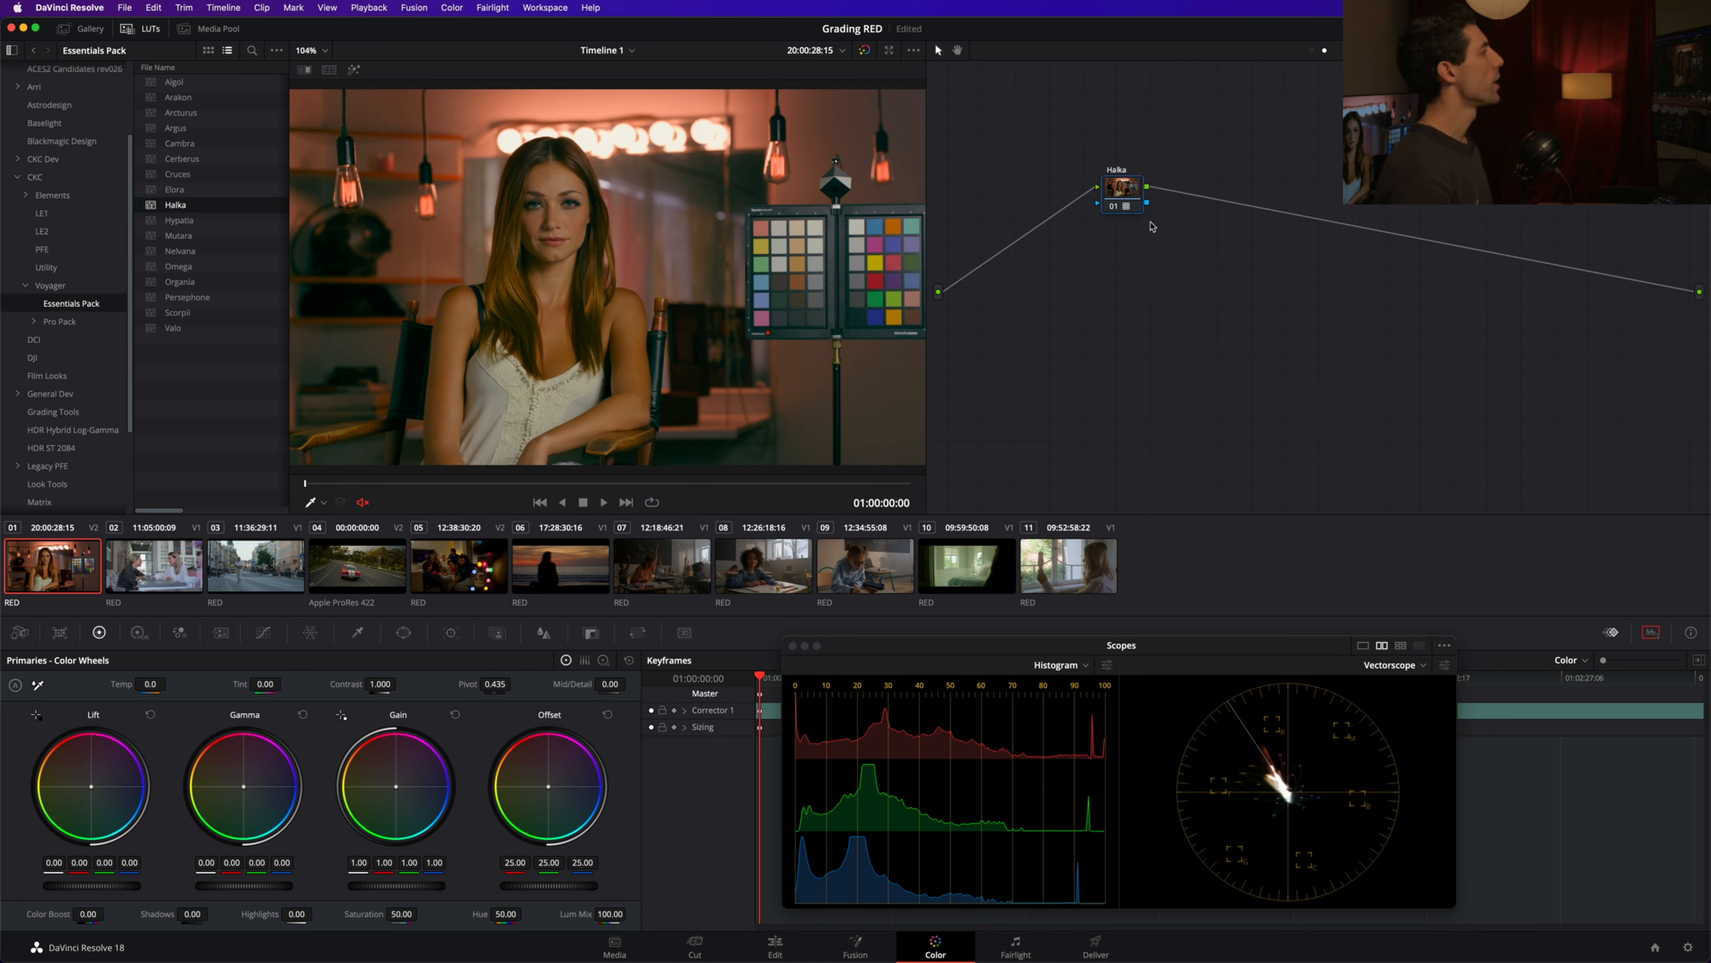
- Grade the first clip at clip level: EXPOSURE offset 22.78; RATIO contrast 0.960, pivot 0.399, offset 24.98; BAL offset 25.34, 24.49, 24.83
{"action": "left_click", "coordinate": [1318, 51]}
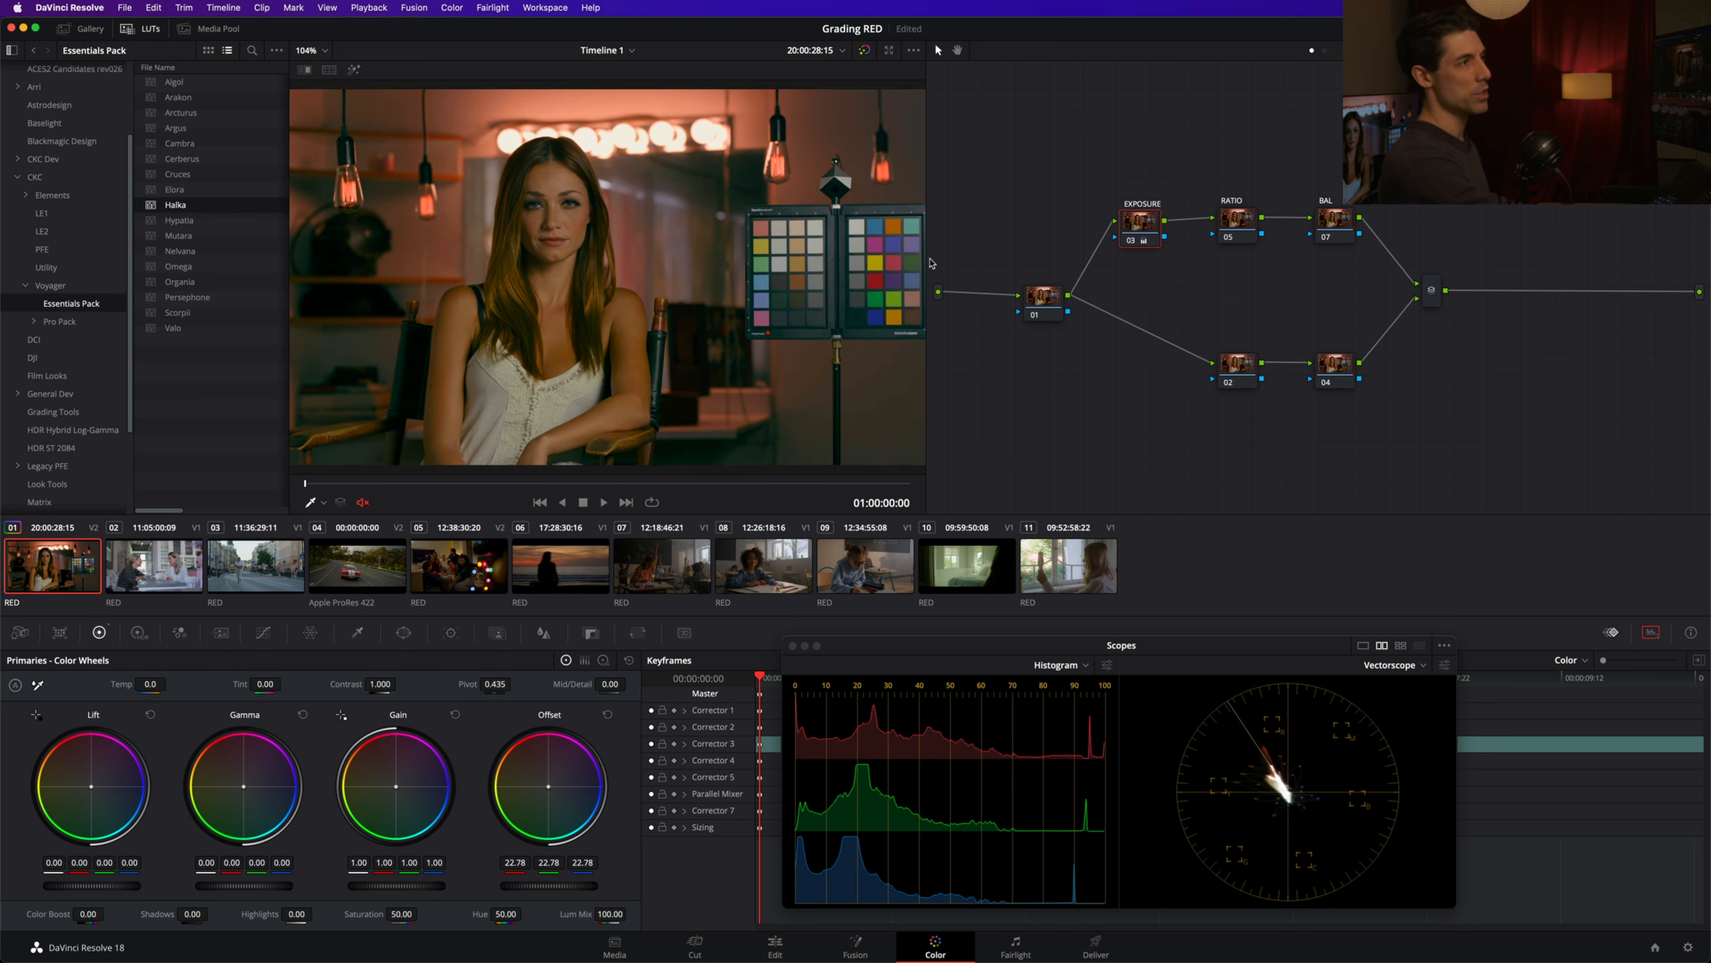
{"action": "left_click", "coordinate": [1236, 222]}
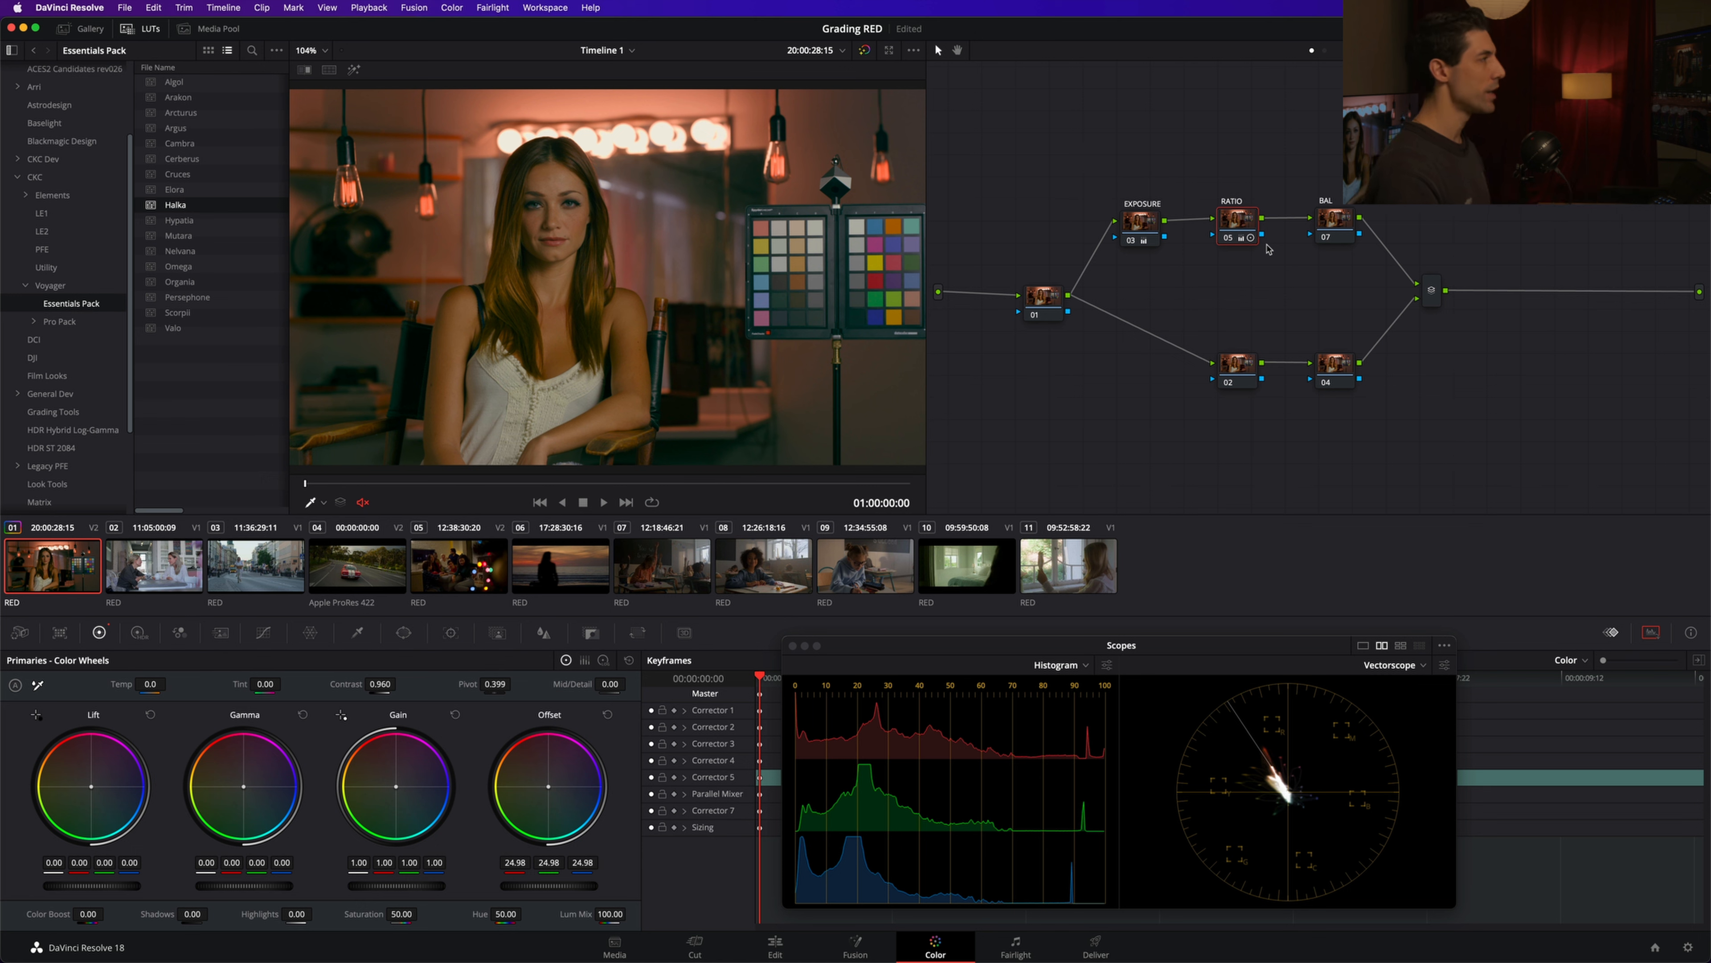
{"action": "left_click", "coordinate": [1341, 227]}
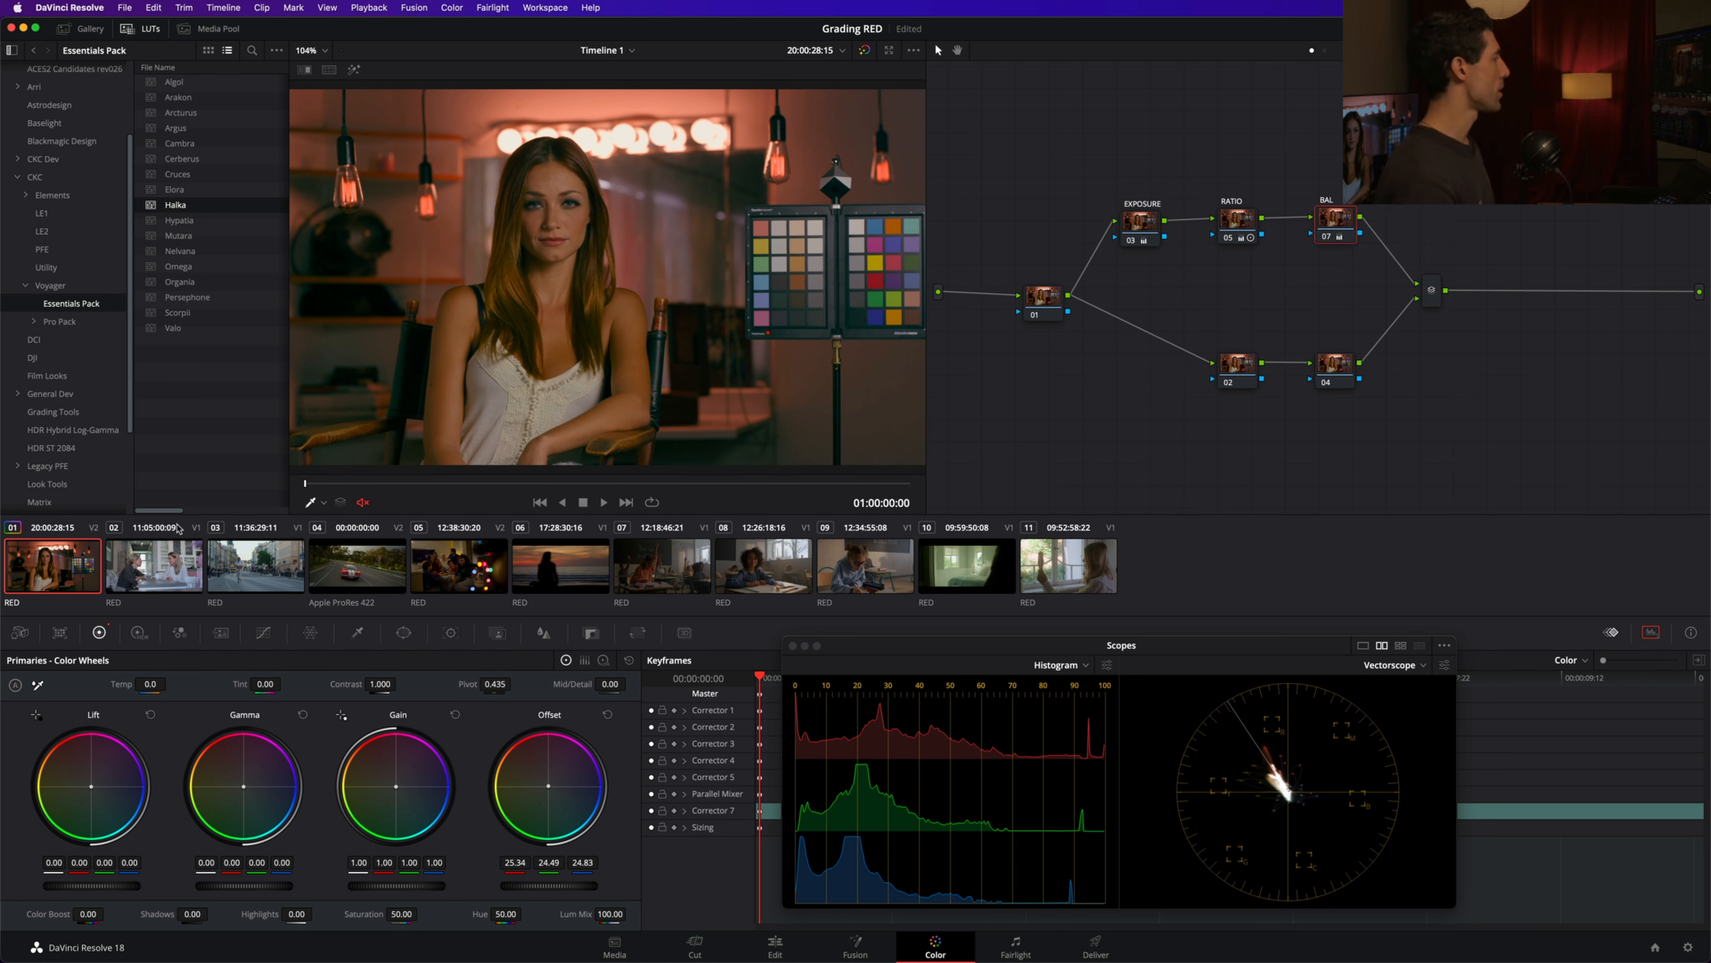
- Select the second clip, then hide the LUT browser and the clip thumbnails
{"action": "left_click", "coordinate": [150, 561]}
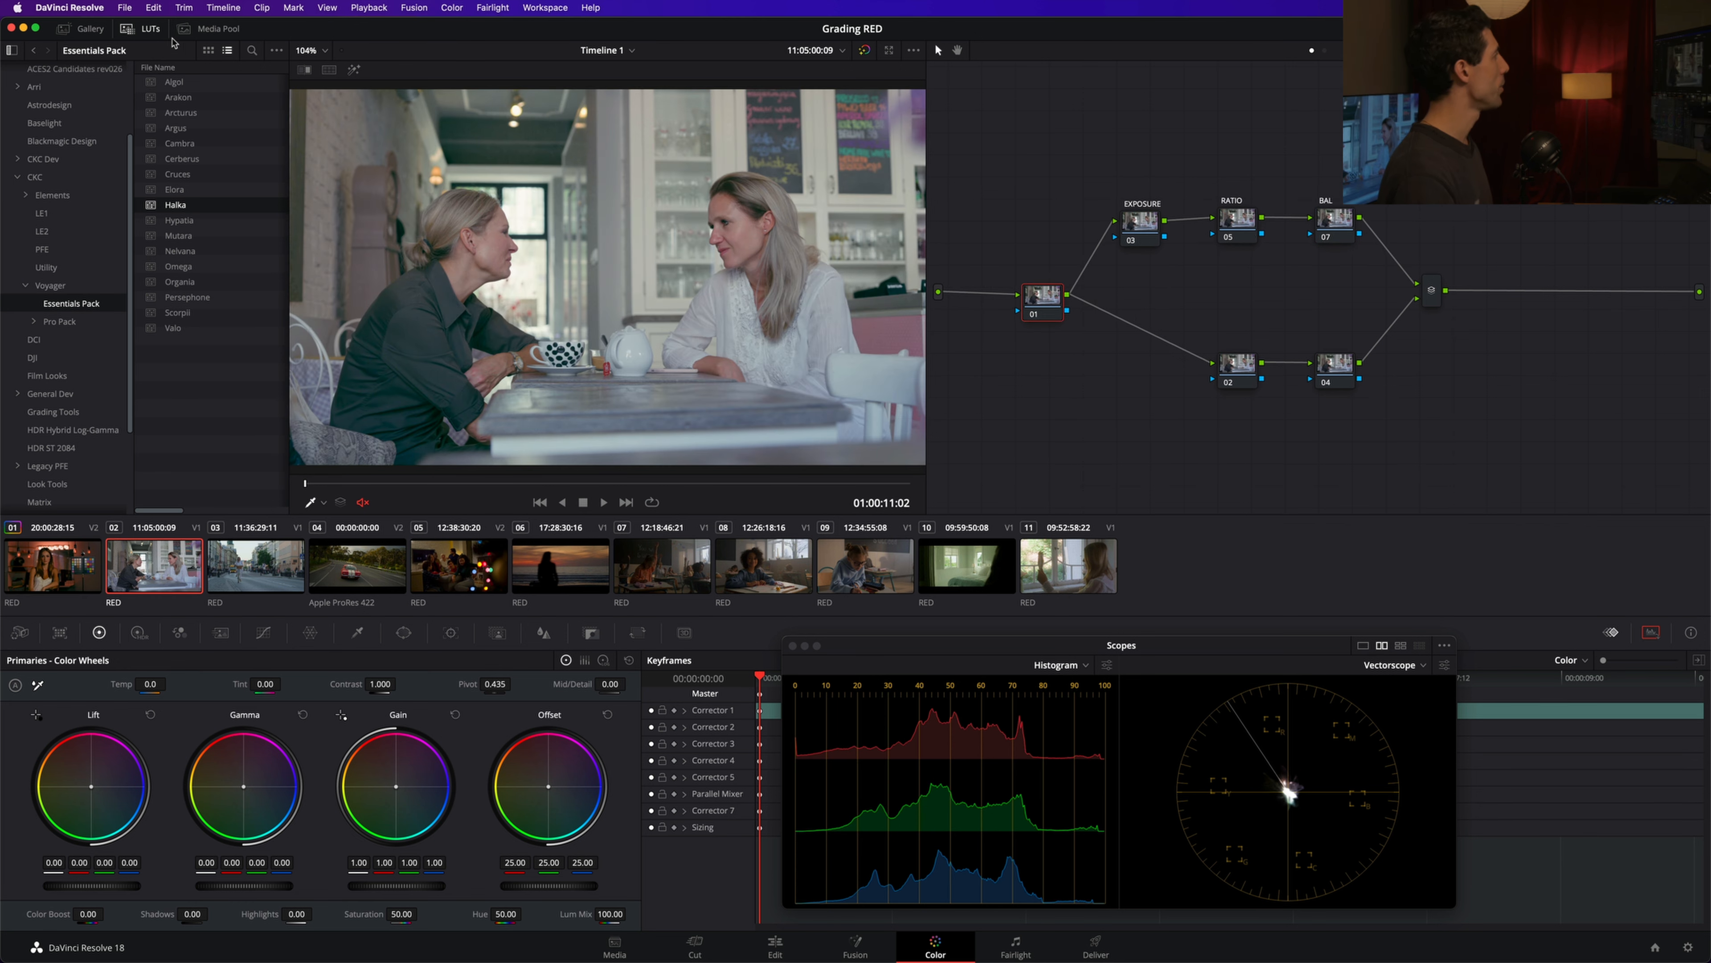
{"action": "left_click", "coordinate": [143, 29]}
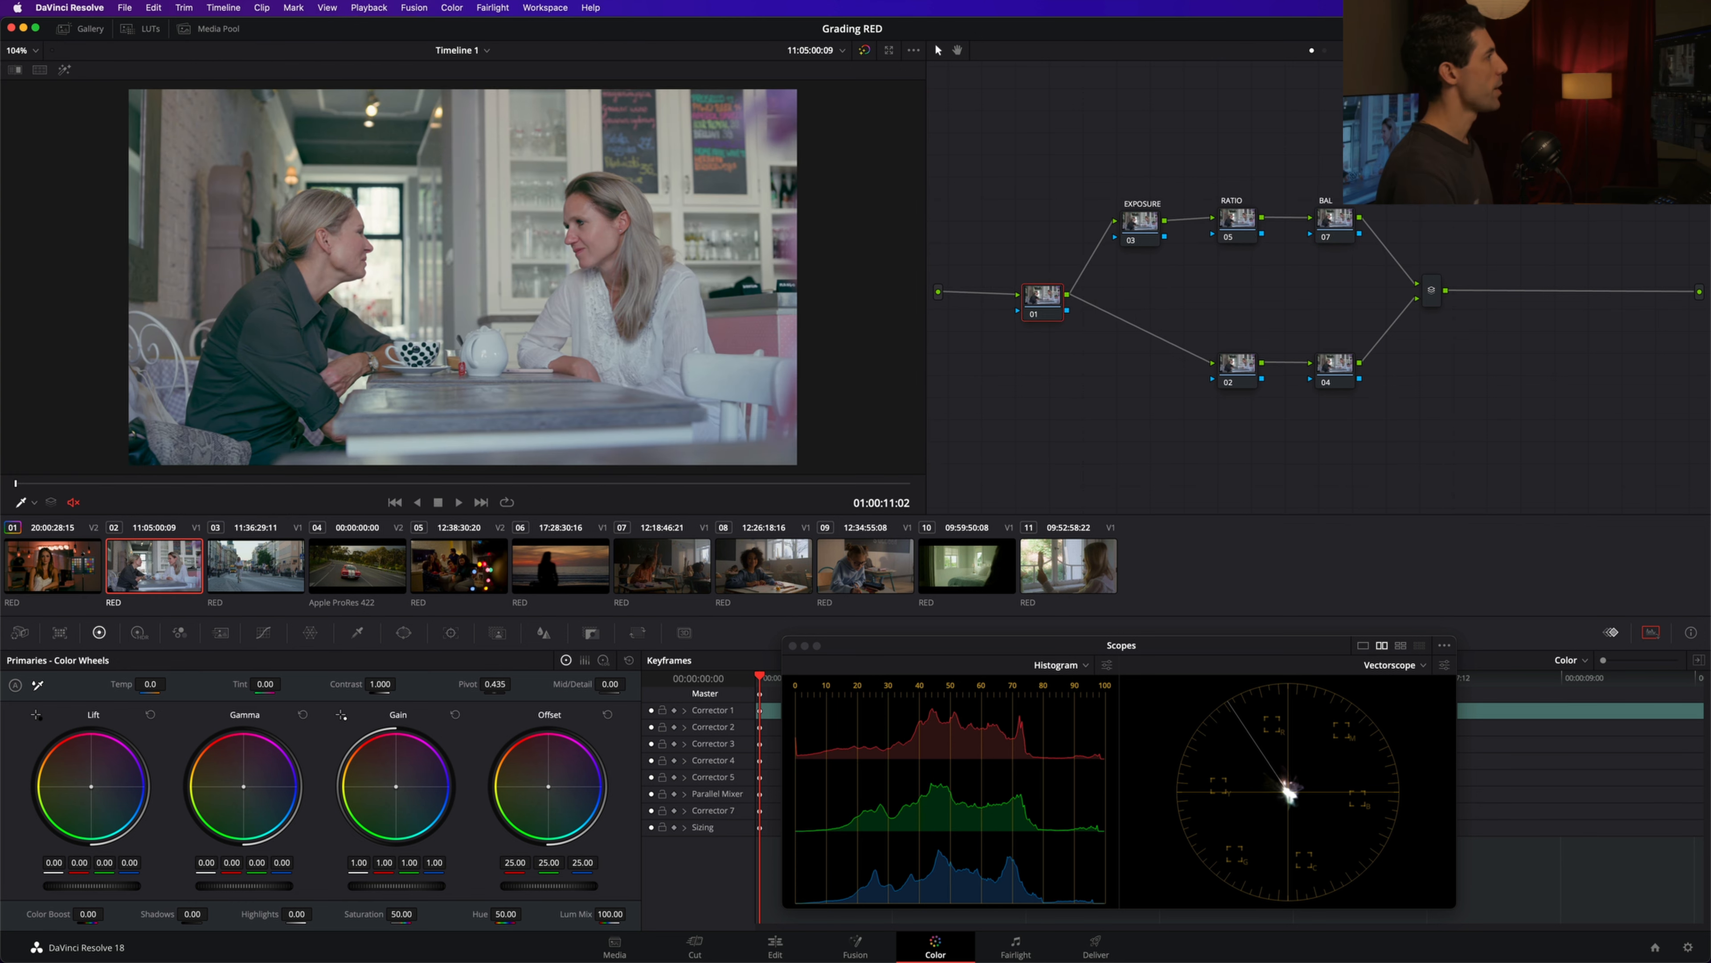
{"action": "left_click", "coordinate": [1435, 29]}
- On the second clip, set the EXPOSURE node's offset to 23.20 and the RATIO node's contrast to 1.172 with pivot 0.336
{"action": "left_click", "coordinate": [1144, 254]}
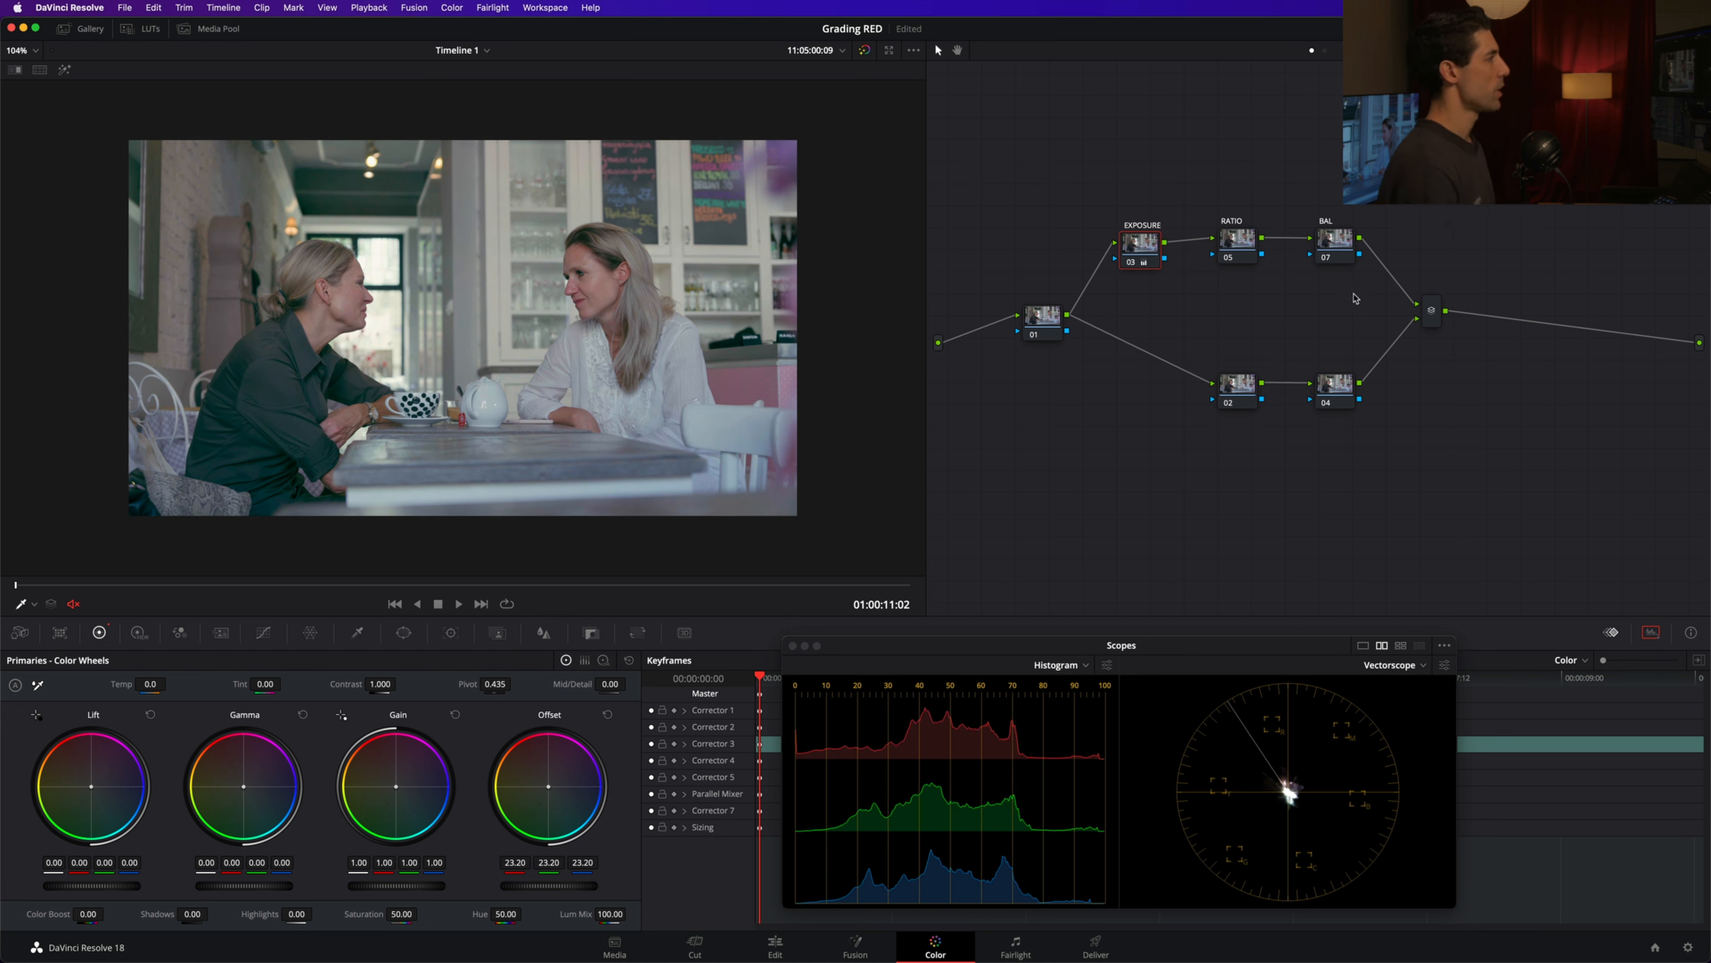
{"action": "left_click", "coordinate": [1243, 247]}
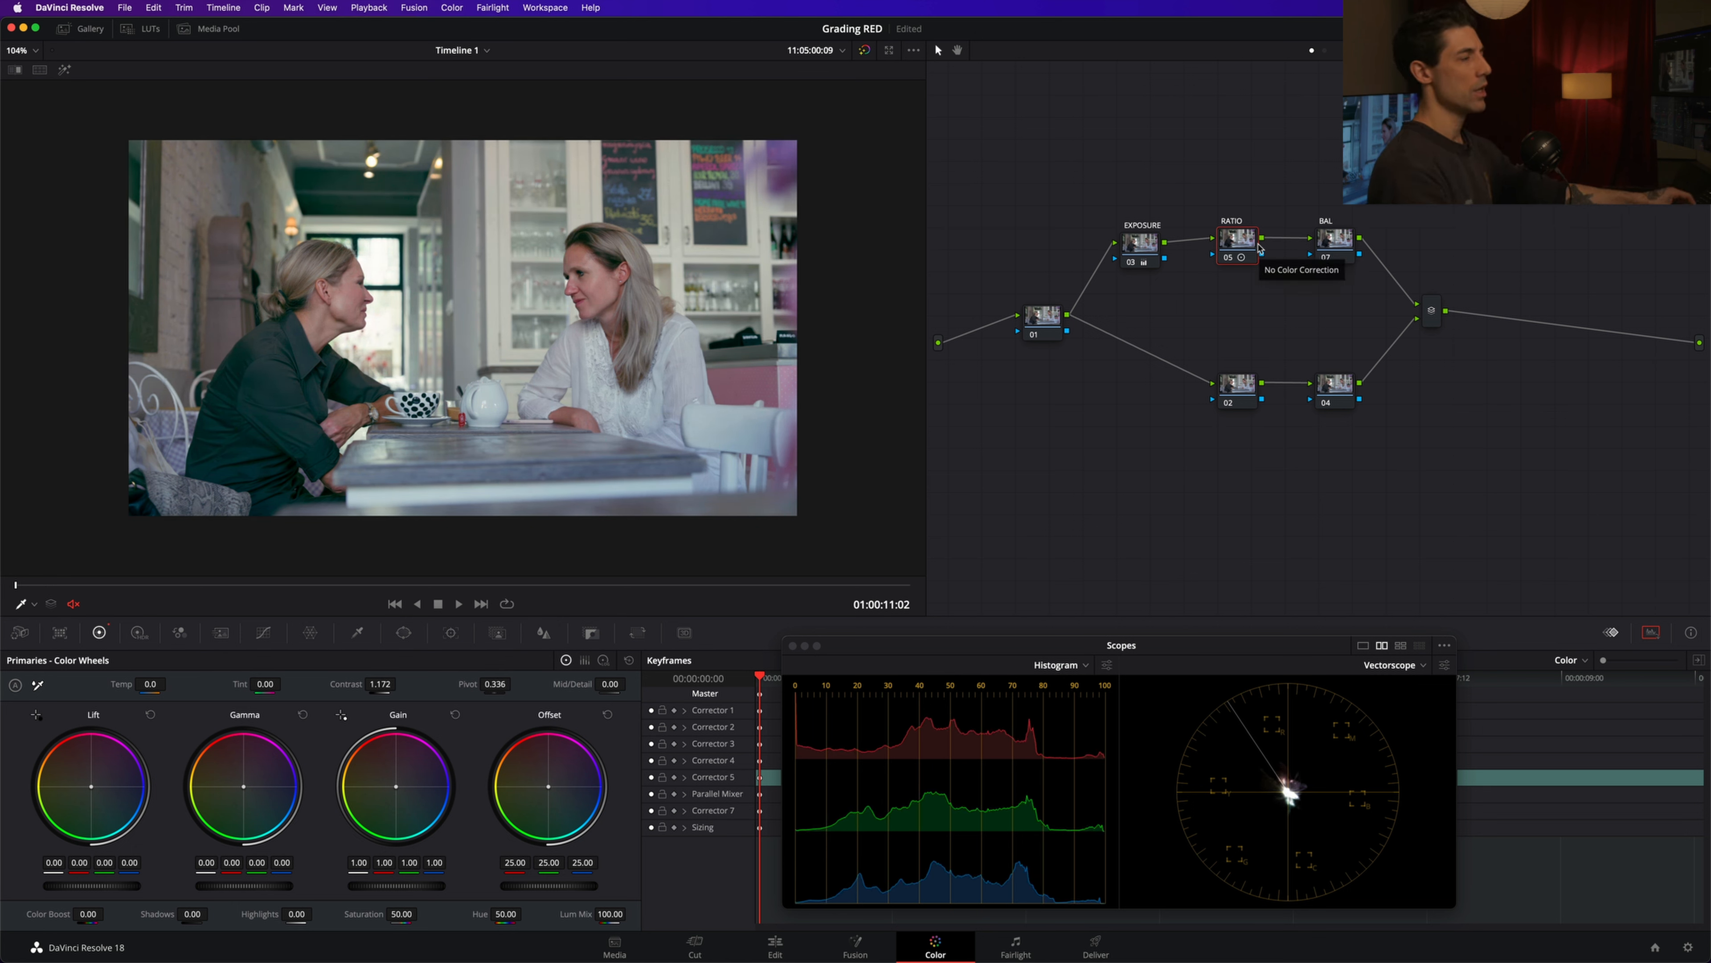
- On the second clip, set the BAL node's offset to 25.15, 24.95, 24.75, toggling the node to judge the balance
{"action": "left_click", "coordinate": [1336, 251]}
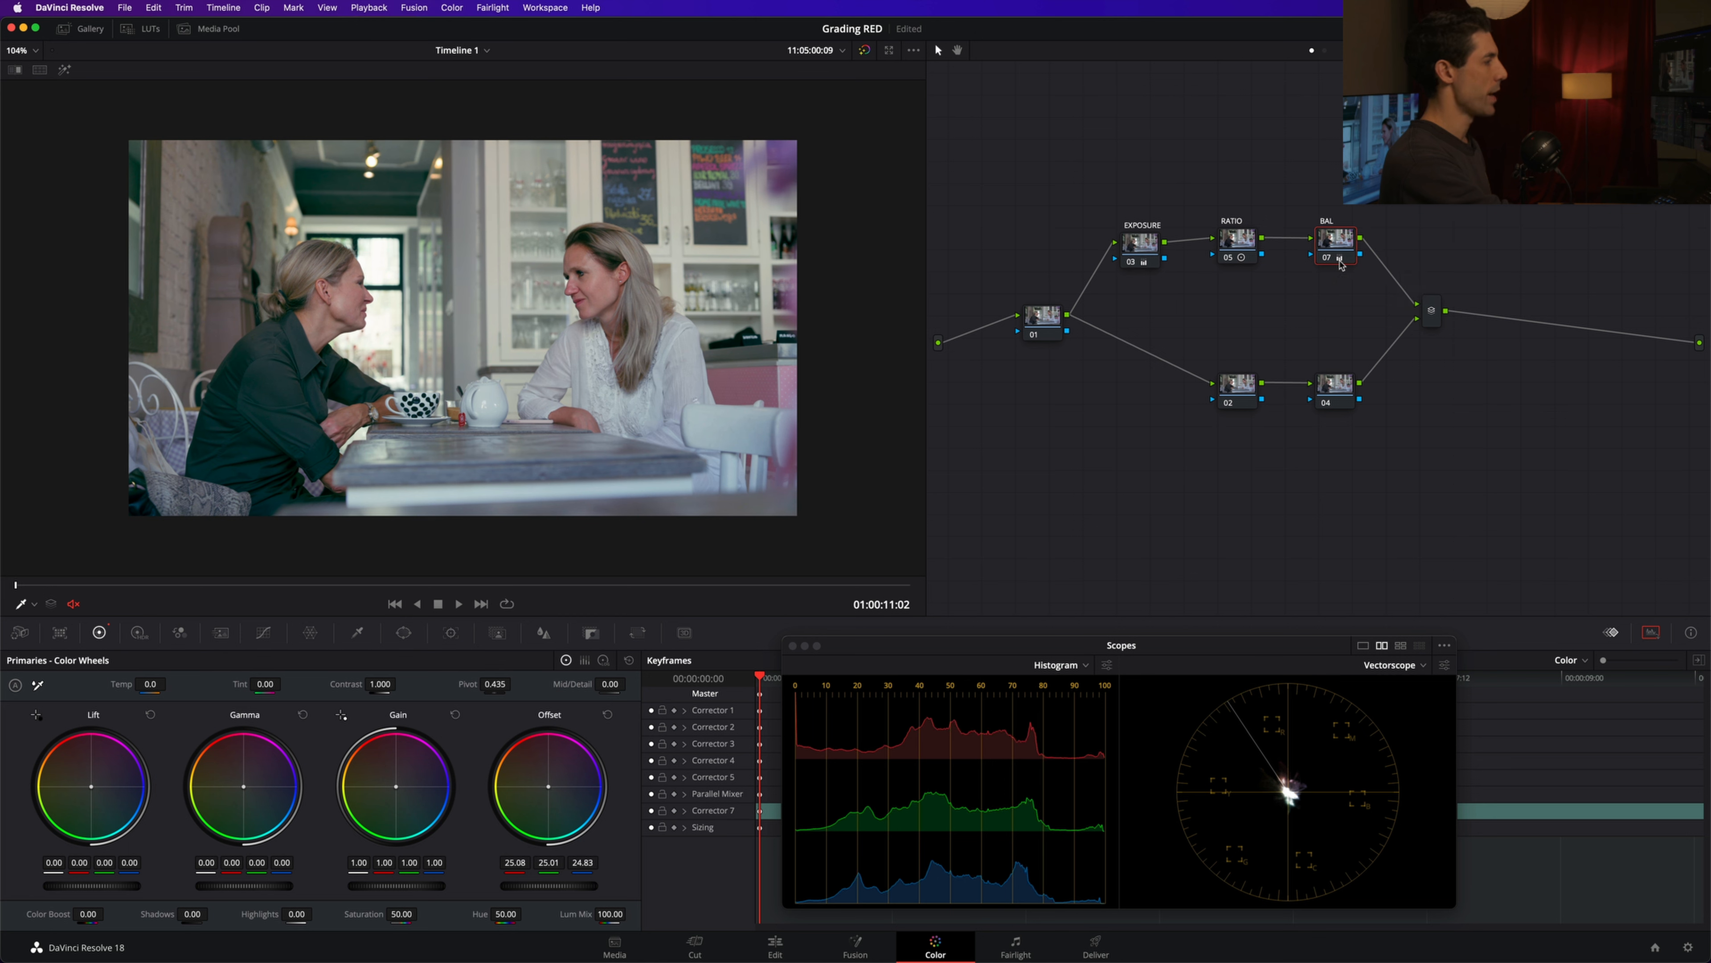
{"action": "key", "text": "super+d"}
{"action": "key", "text": "super+d"}
{"action": "key", "text": "super+d"}
{"action": "key", "text": "super+d"}
{"action": "key", "text": "super+d"}
{"action": "key", "text": "super+d"}
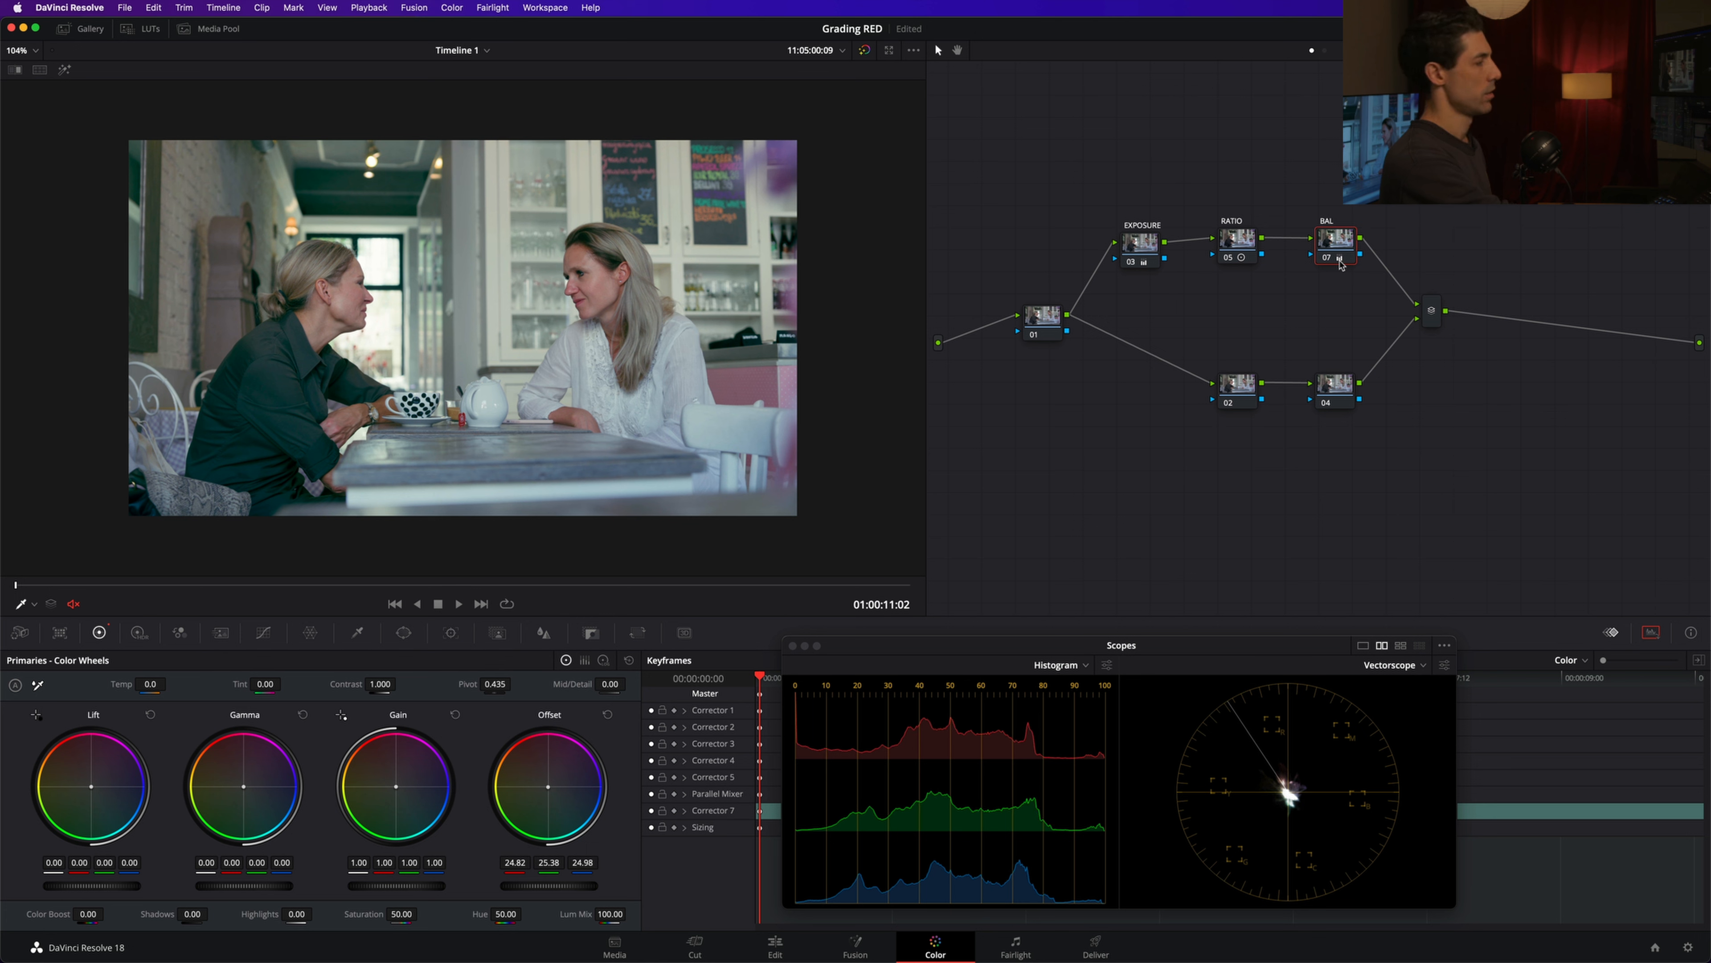
{"action": "key", "text": "super+d"}
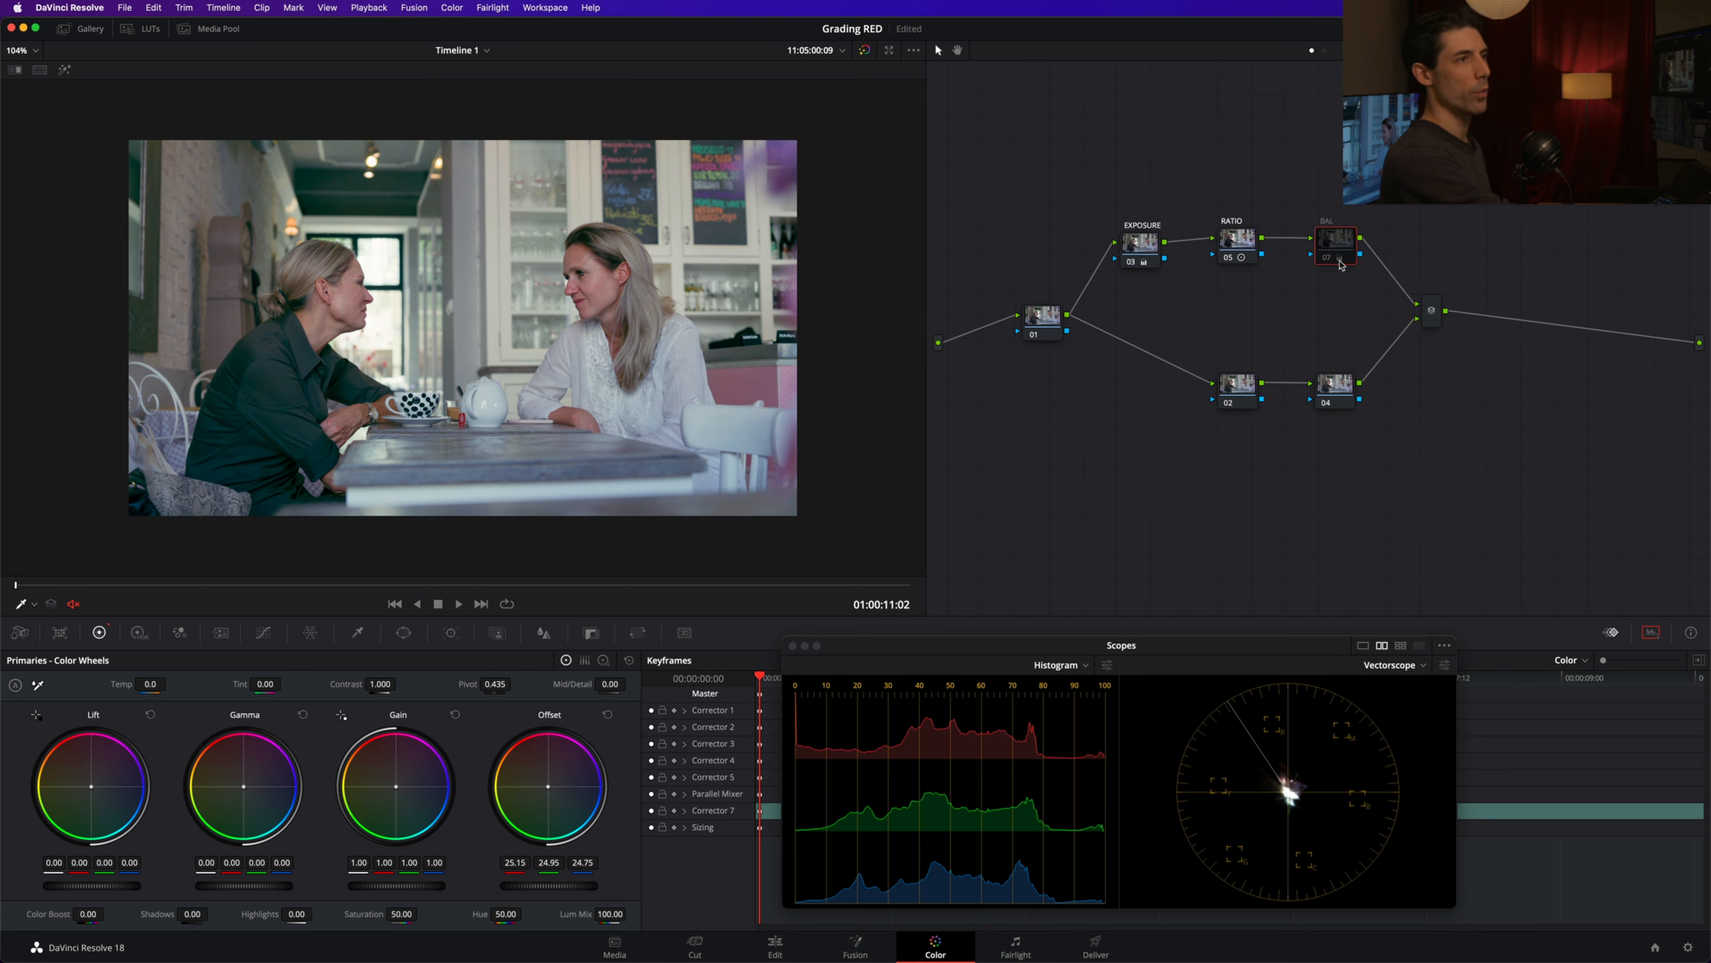
{"action": "key", "text": "super+d"}
{"action": "key", "text": "super+d"}
{"action": "key", "text": "super+d"}
{"action": "key", "text": "super+d"}
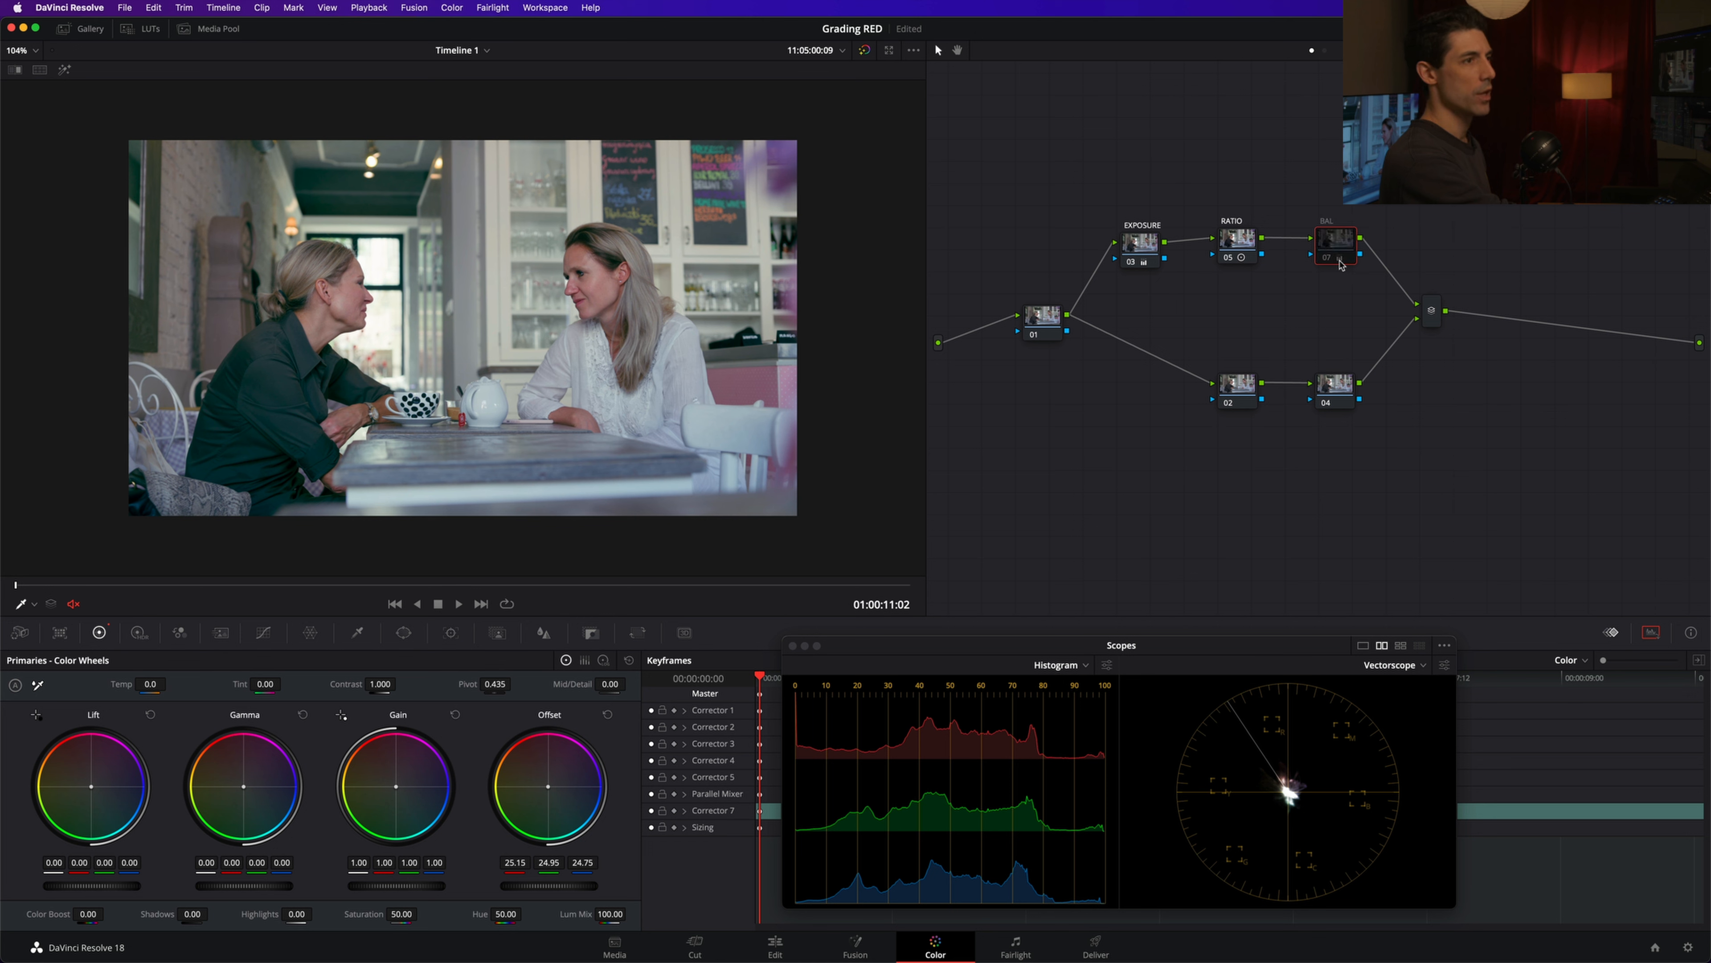
{"action": "key", "text": "super+d"}
{"action": "key", "text": "super+d"}
{"action": "key", "text": "super+d"}
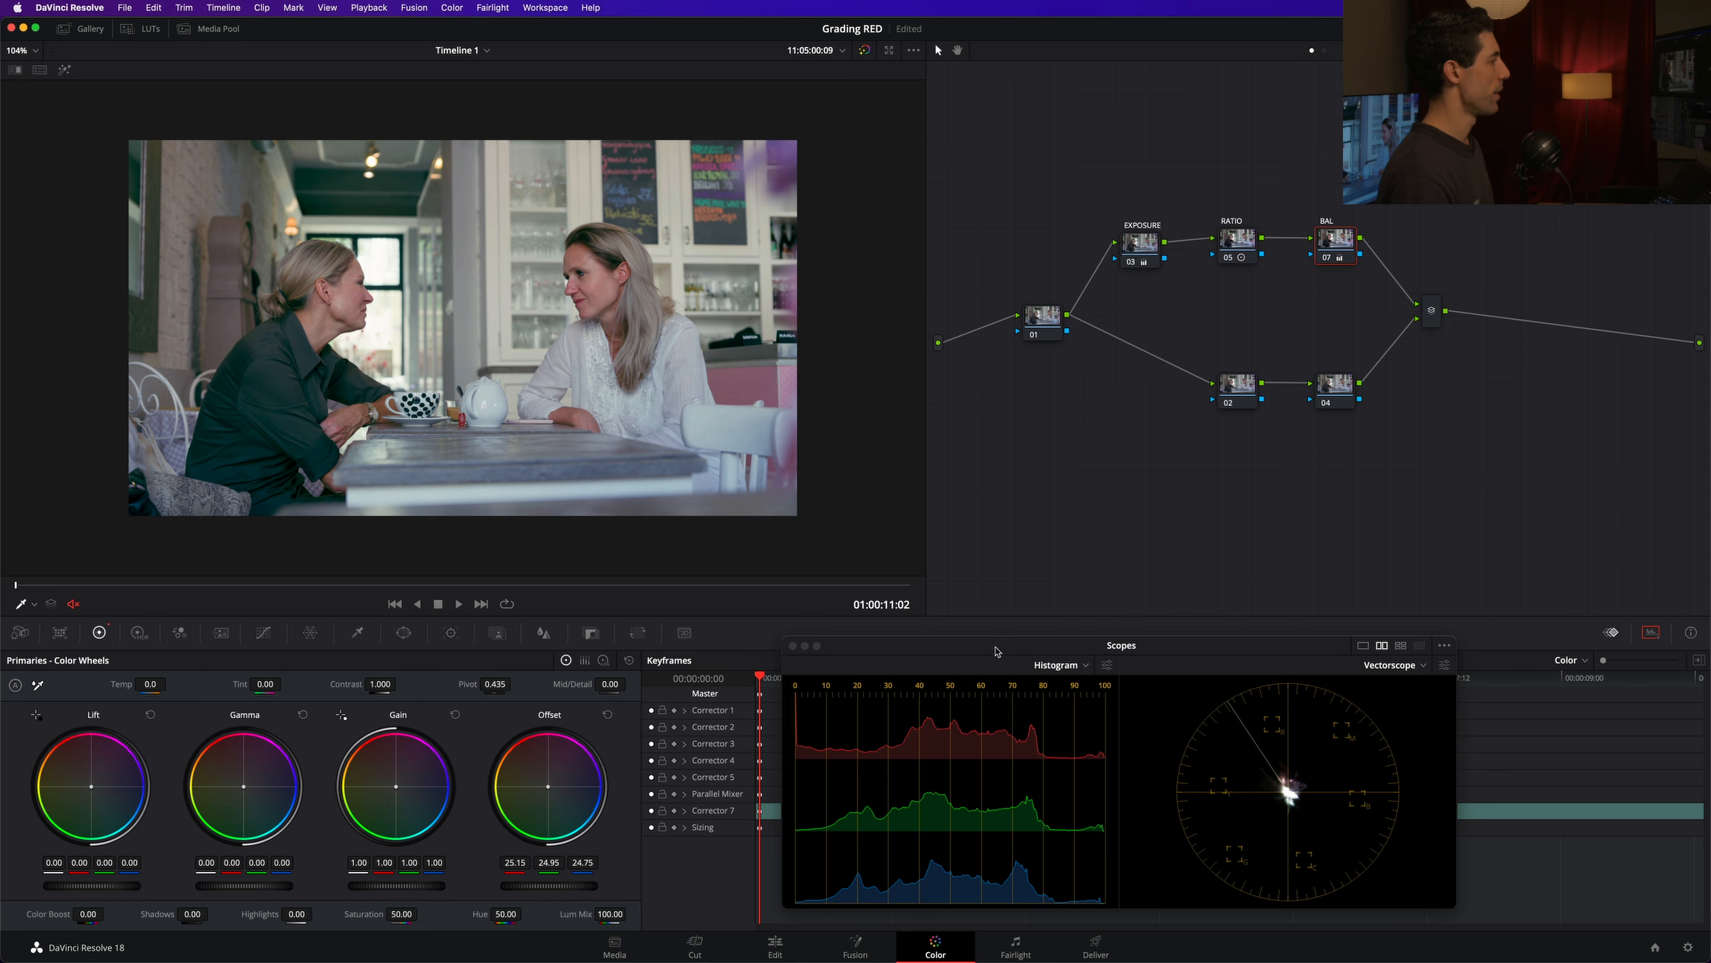
- Reposition the Scopes window and compare the second clip's image and scopes with the BAL node off and on
{"action": "left_click_drag", "start_coordinate": [999, 651], "coordinate": [695, 614]}
{"action": "key", "text": "super+d"}
{"action": "key", "text": "super+d"}
{"action": "key", "text": "super+d"}
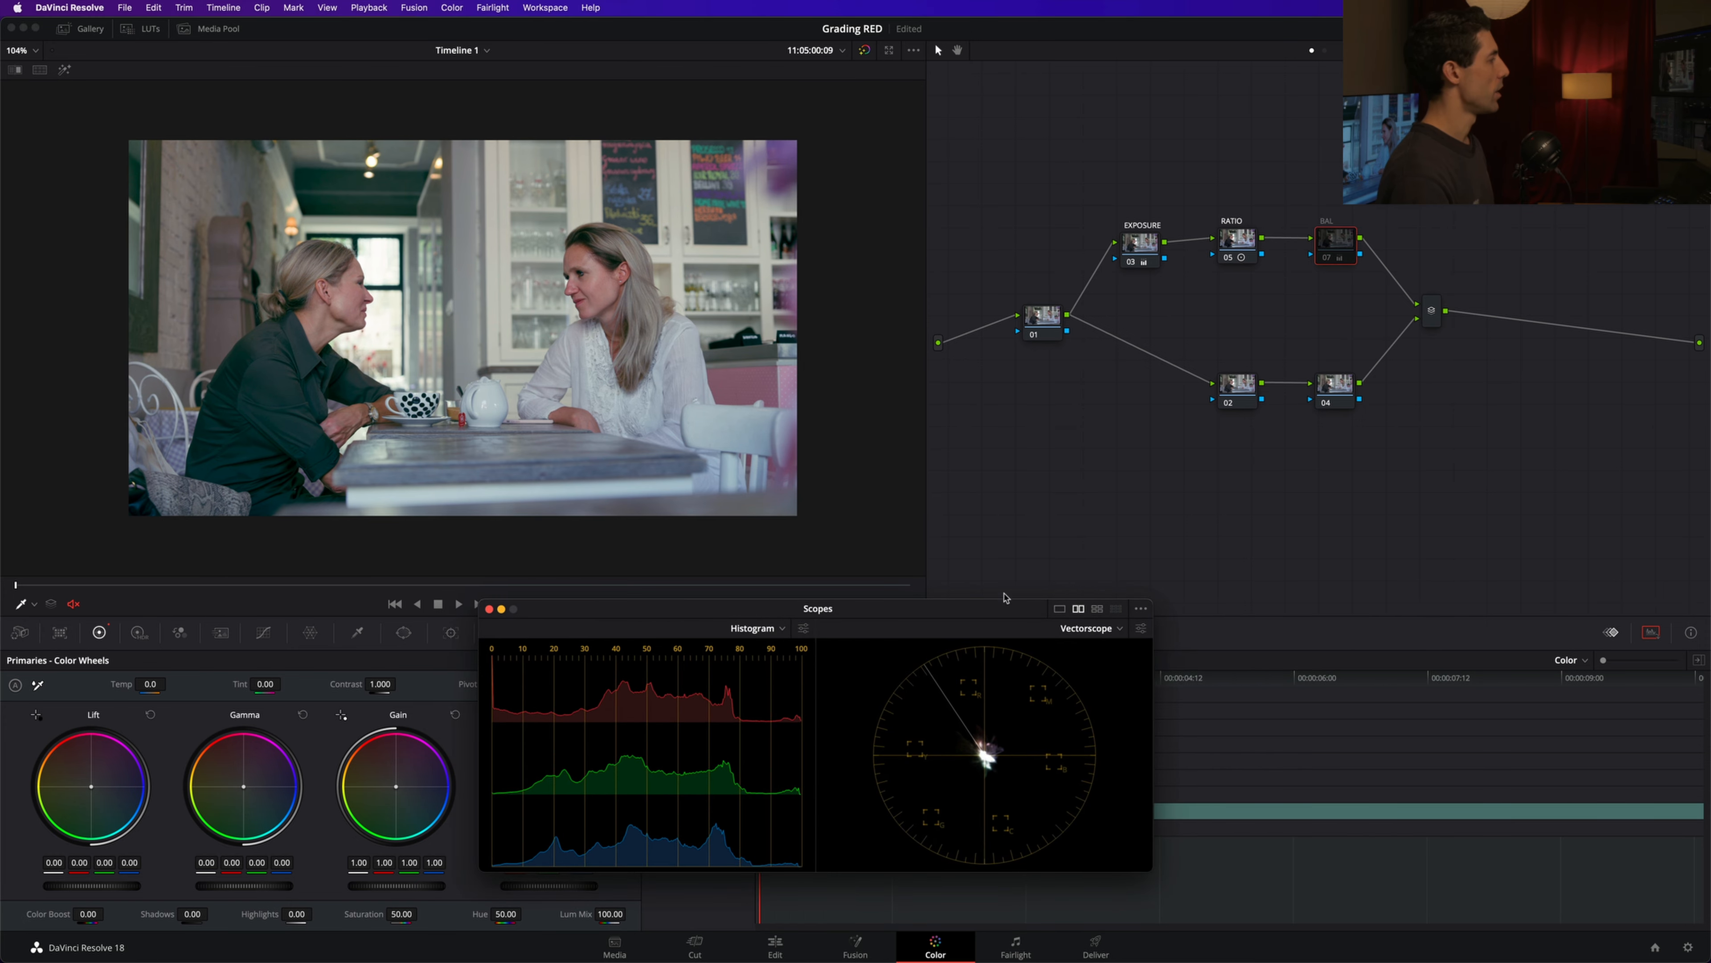
{"action": "left_click_drag", "start_coordinate": [990, 611], "coordinate": [962, 627]}
{"action": "key", "text": "super+d"}
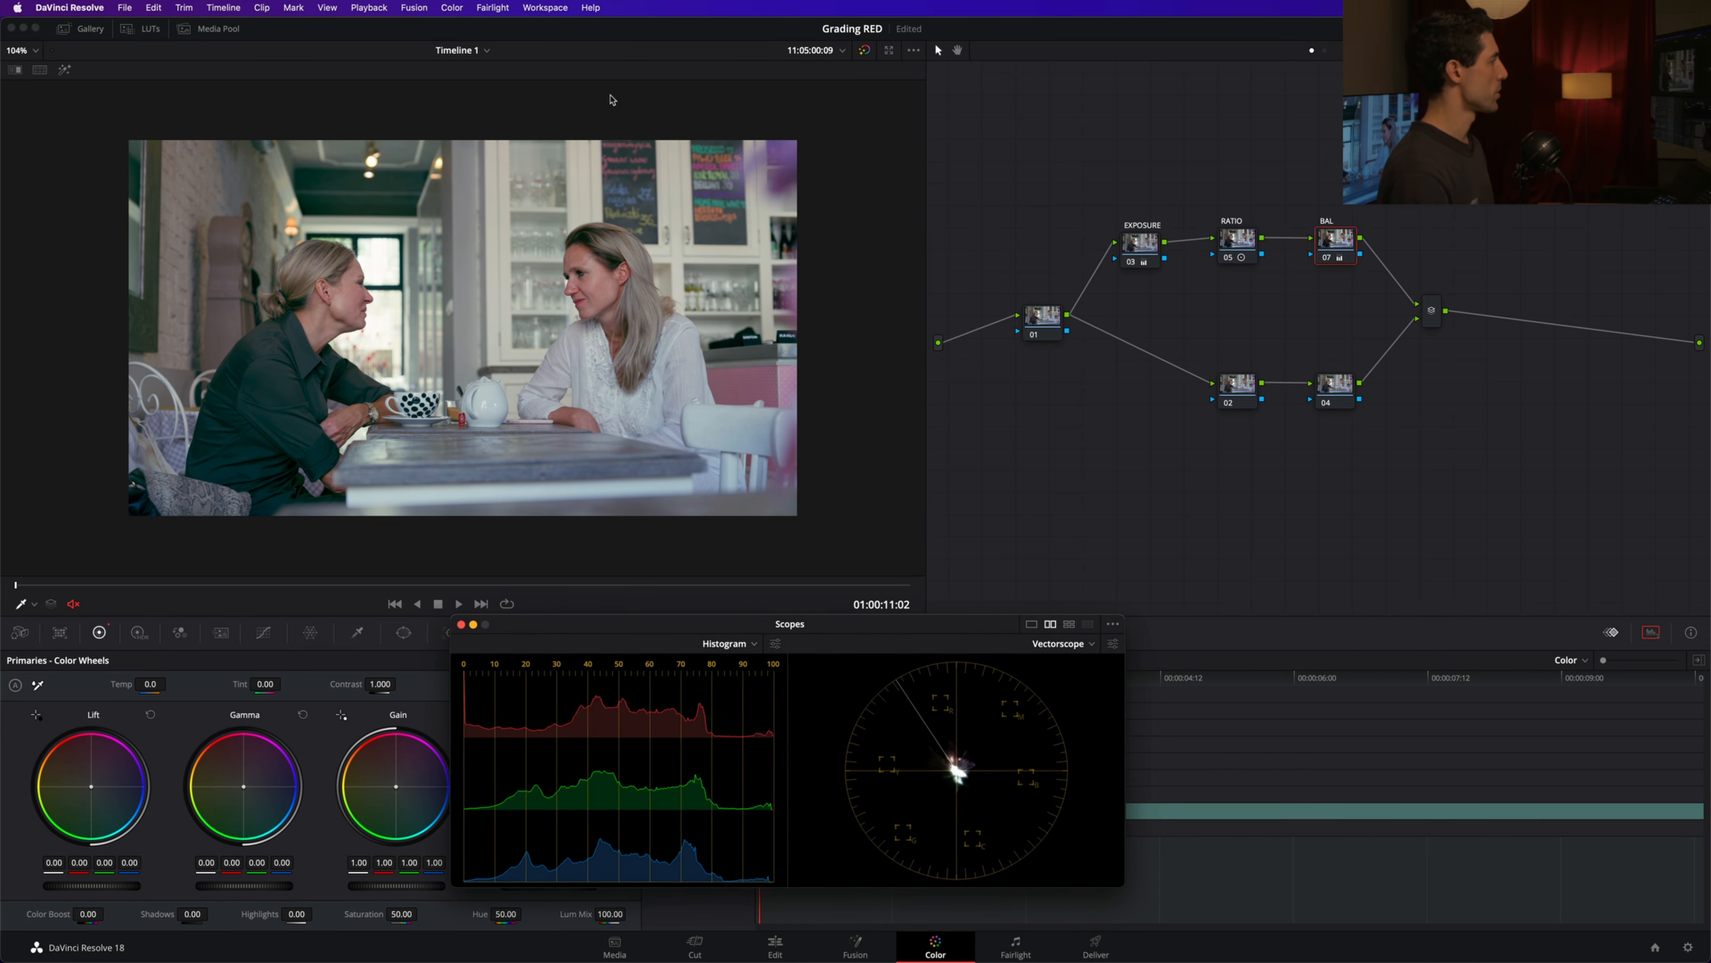
{"action": "left_click_drag", "start_coordinate": [807, 621], "coordinate": [802, 623]}
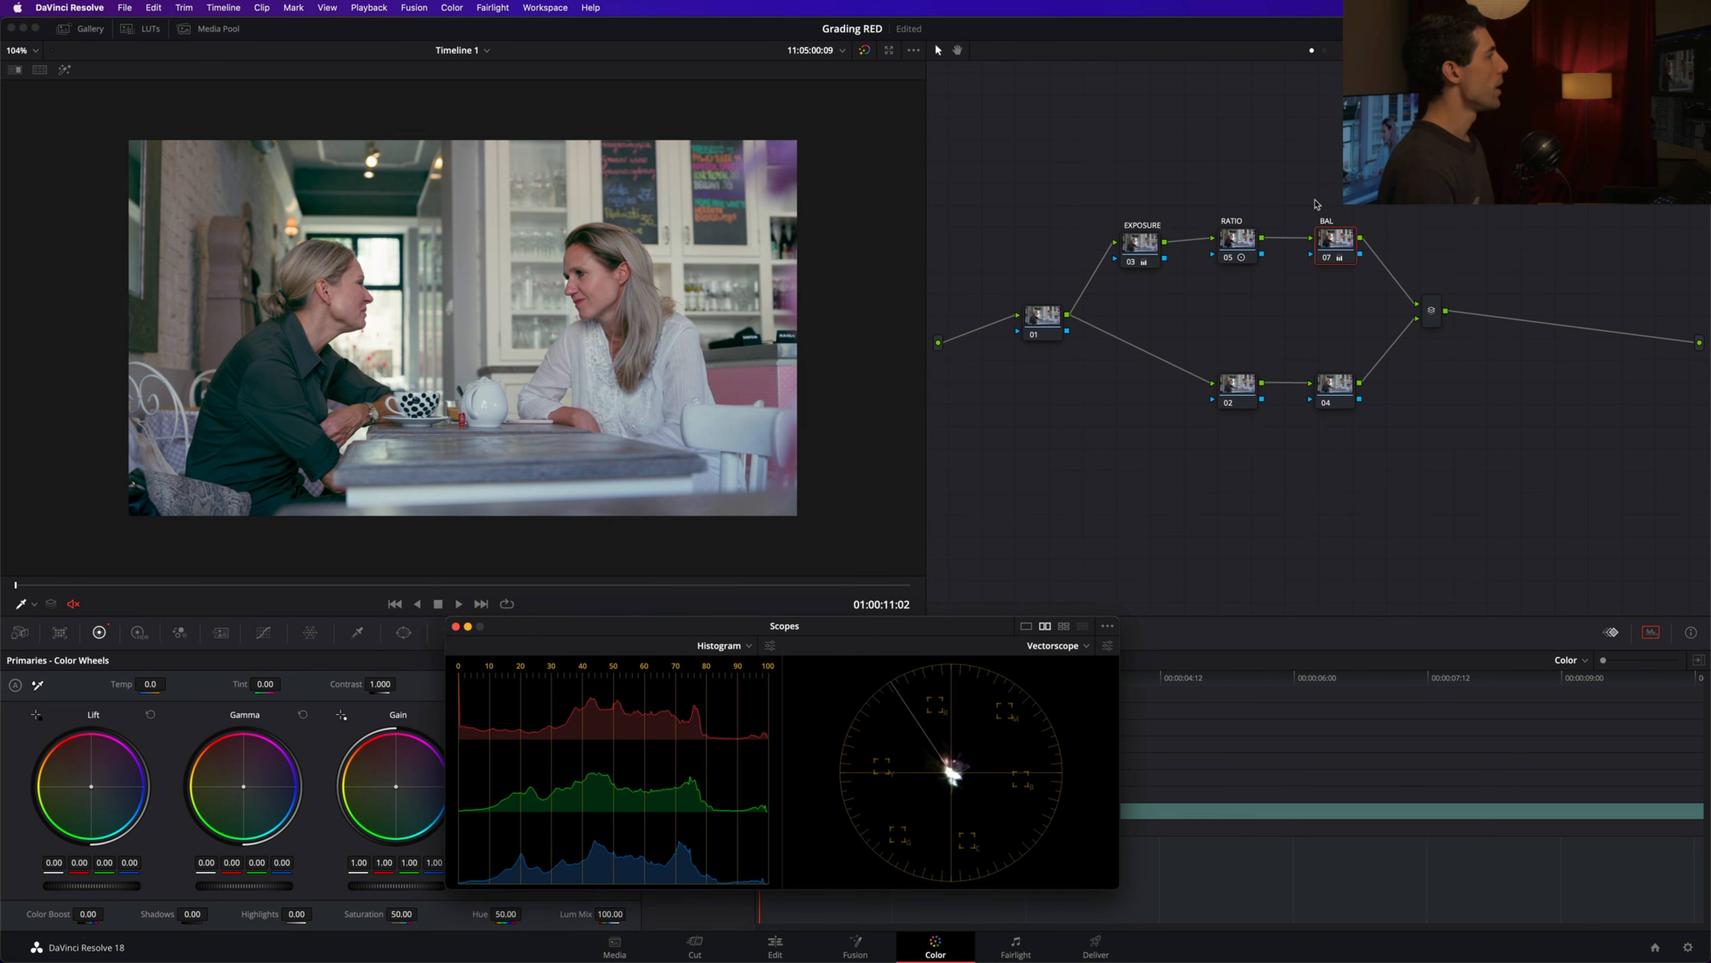
{"action": "left_click_drag", "start_coordinate": [1326, 240], "coordinate": [1331, 240]}
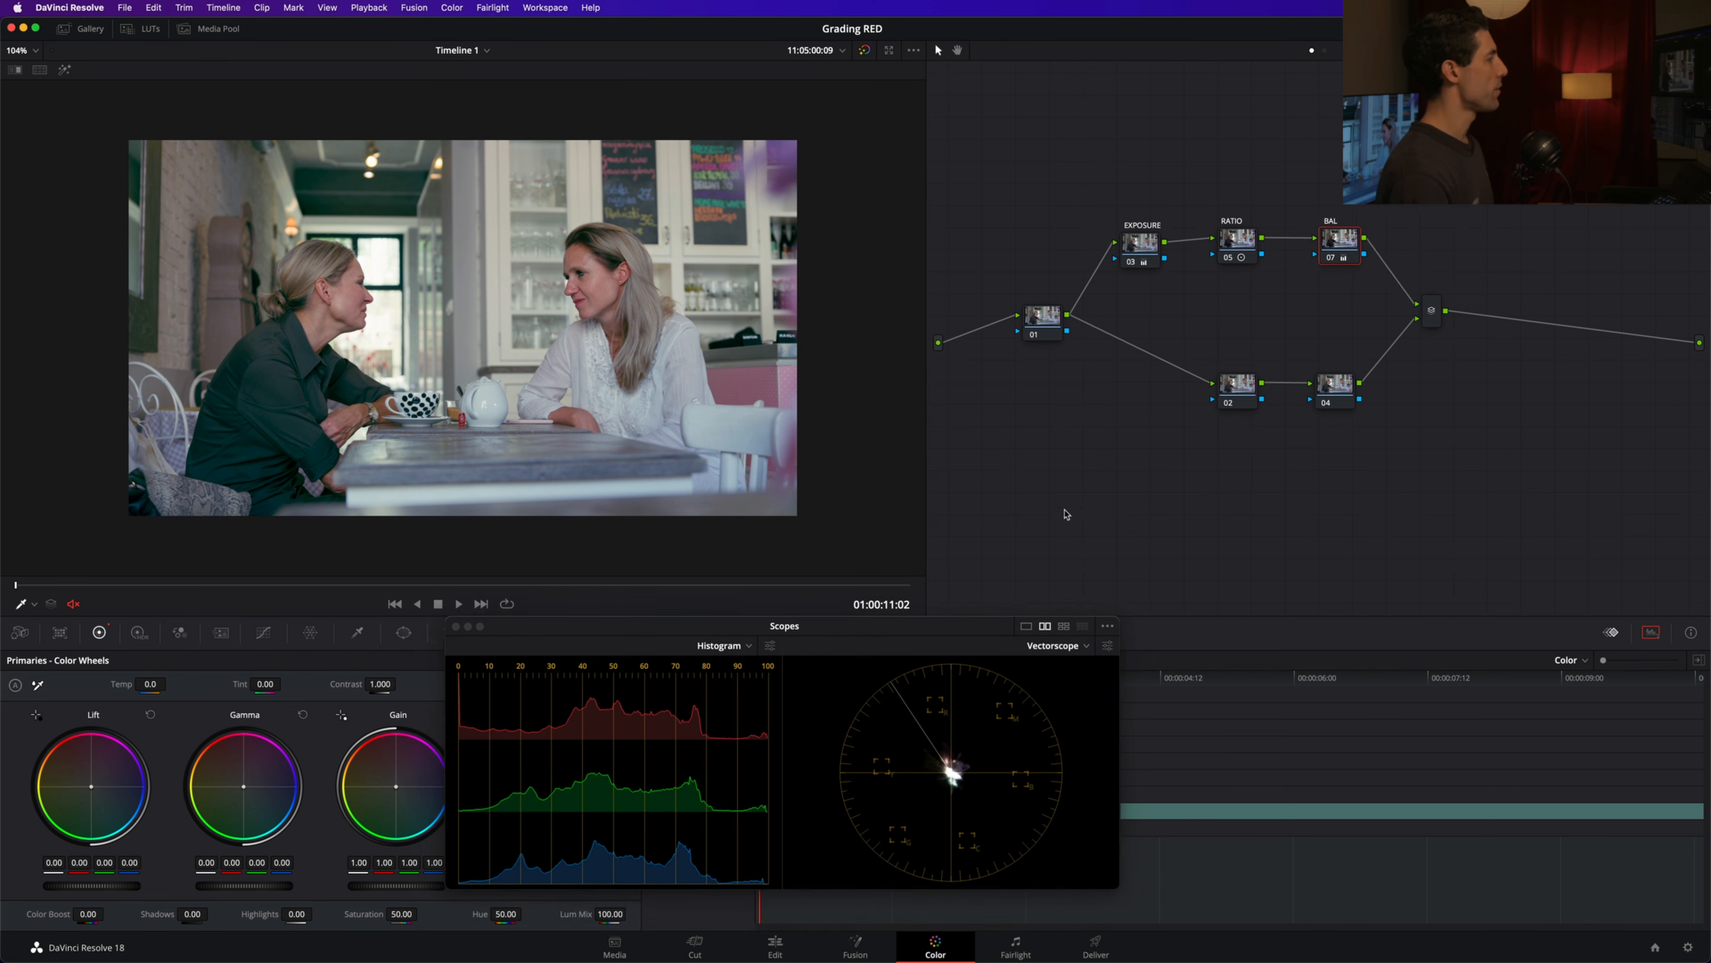
{"action": "left_click_drag", "start_coordinate": [696, 631], "coordinate": [688, 656]}
- On the second clip's node 04, boost the low-saturation range with a Sat Vs Sat curve point near input saturation 0.03
{"action": "left_click", "coordinate": [1333, 385]}
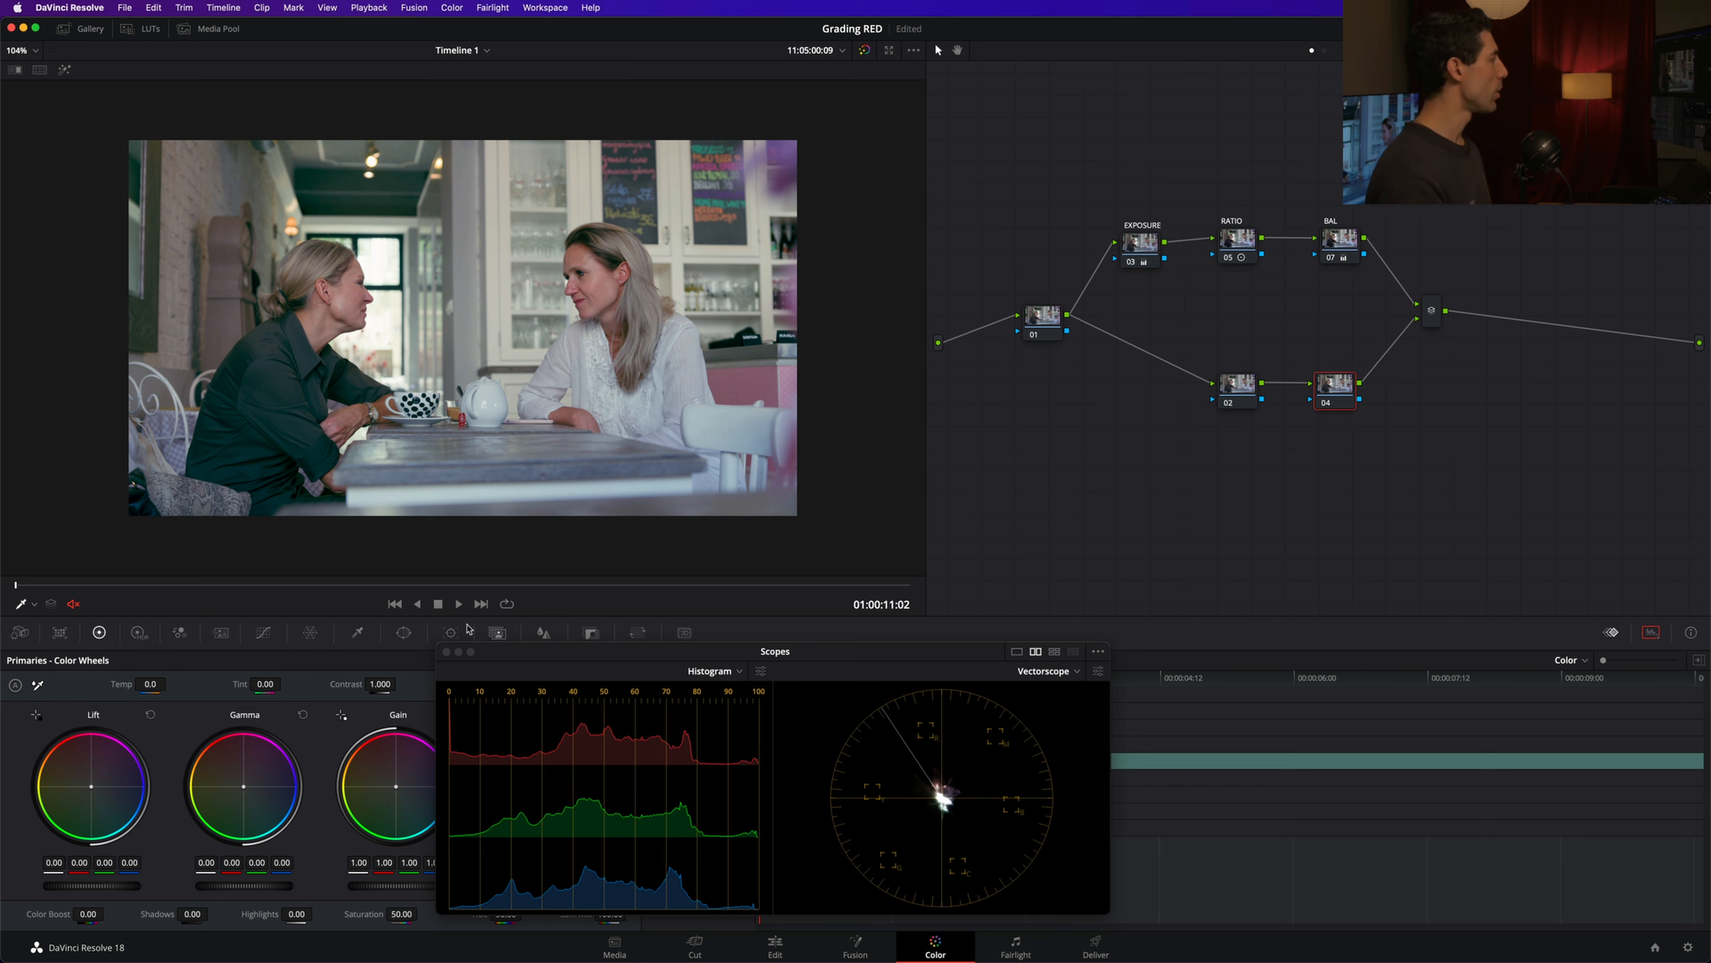
{"action": "left_click", "coordinate": [264, 632]}
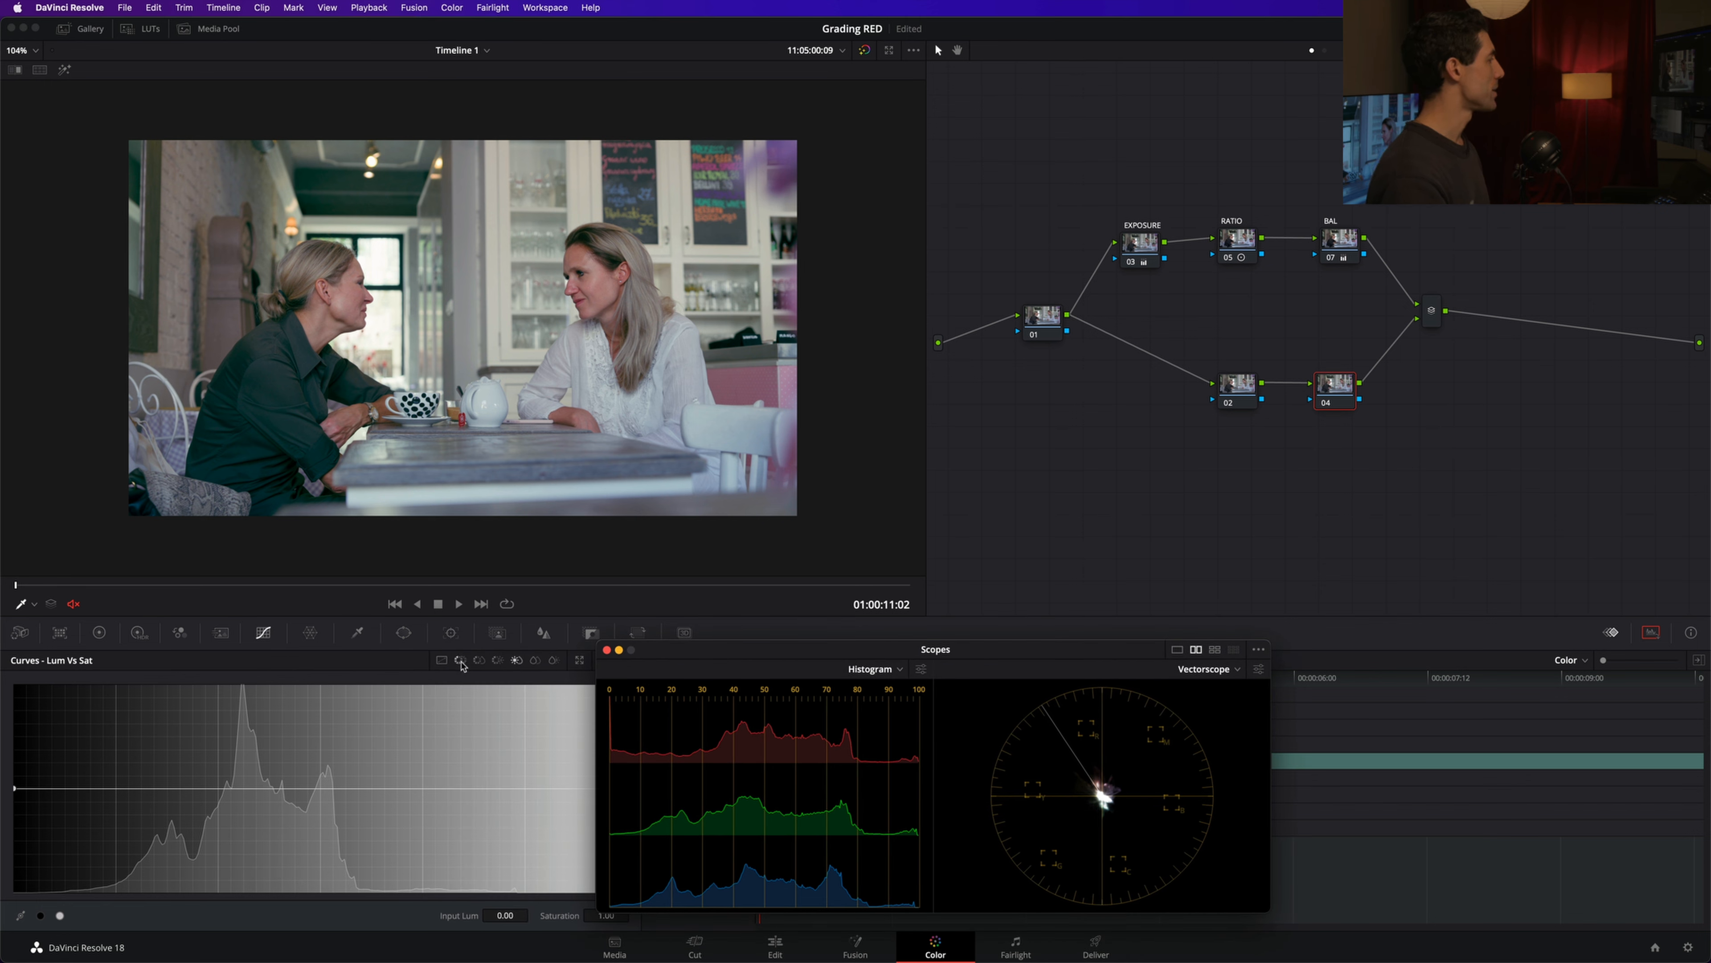
{"action": "left_click", "coordinate": [535, 661]}
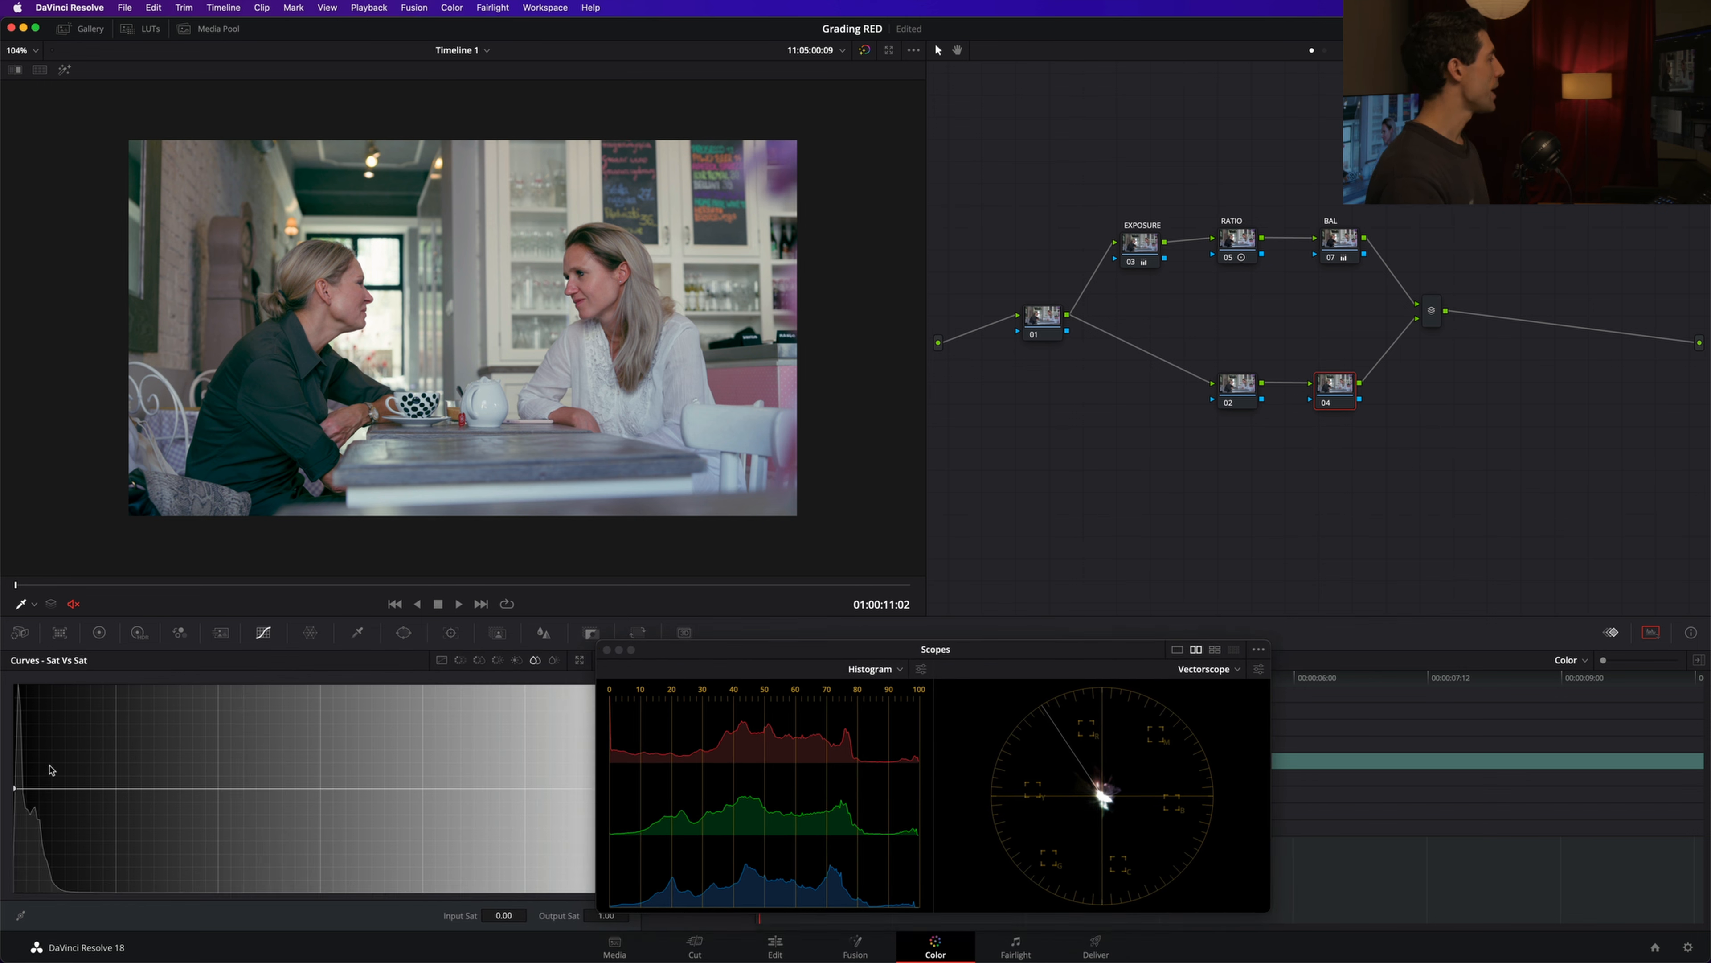
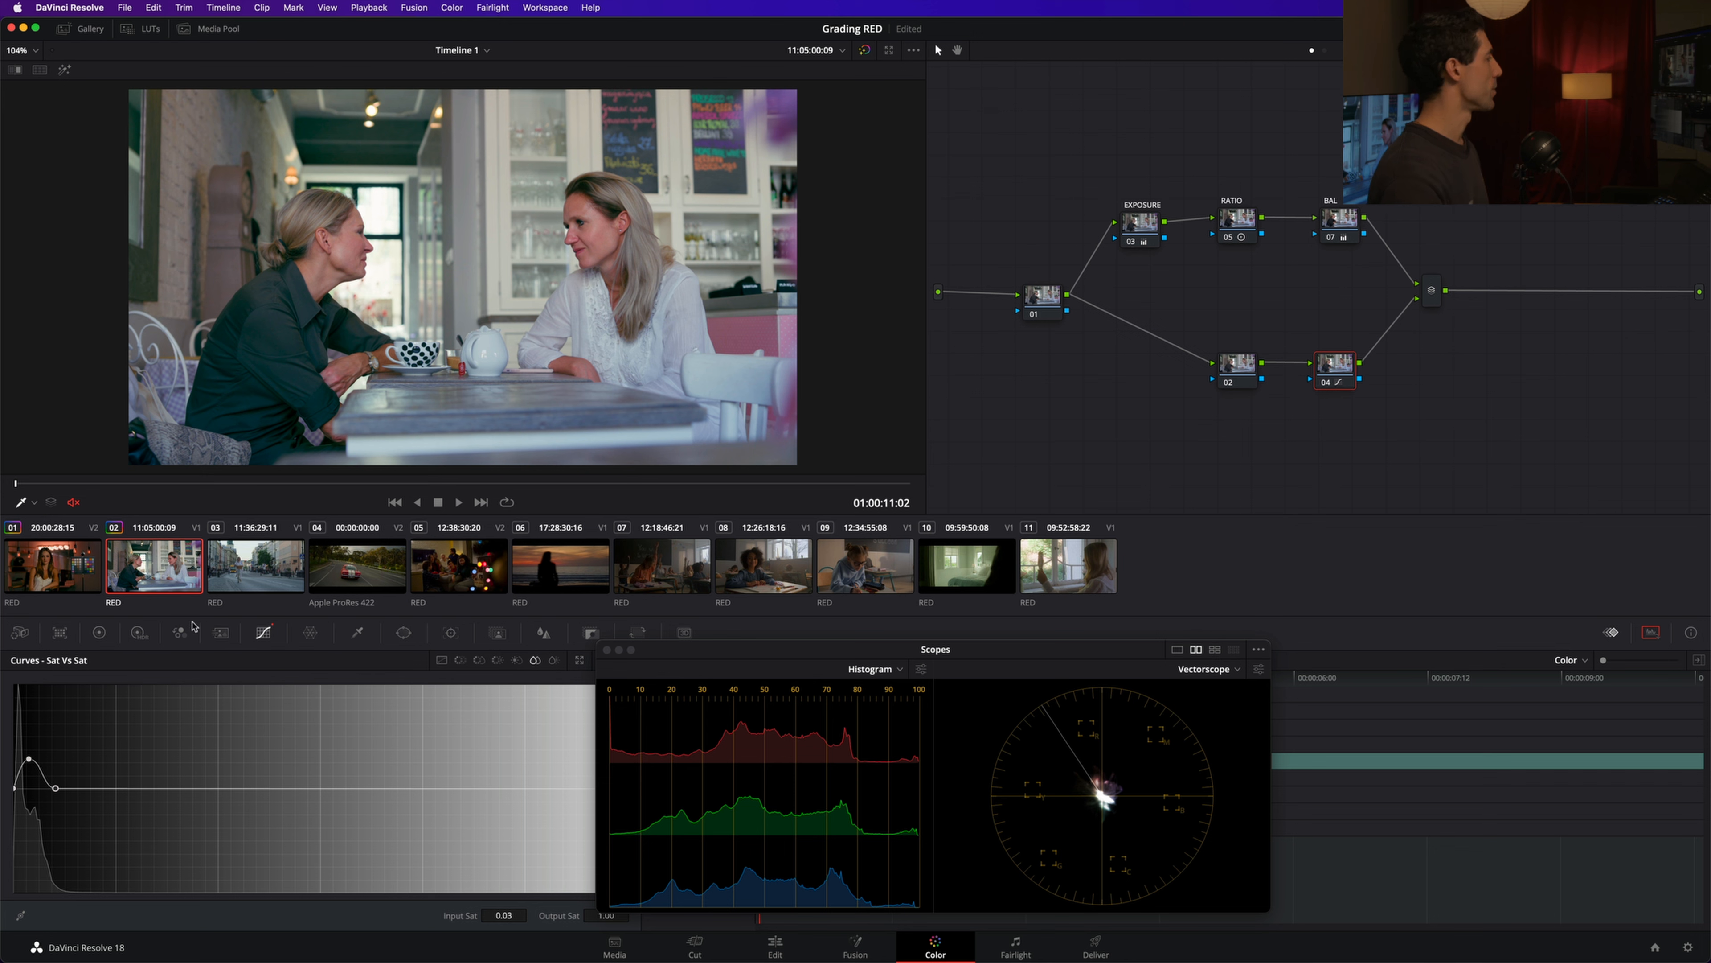
- Copy the Sat Vs Sat grade from the second clip's node 04 onto node 04 of the third clip
{"action": "left_click", "coordinate": [243, 581]}
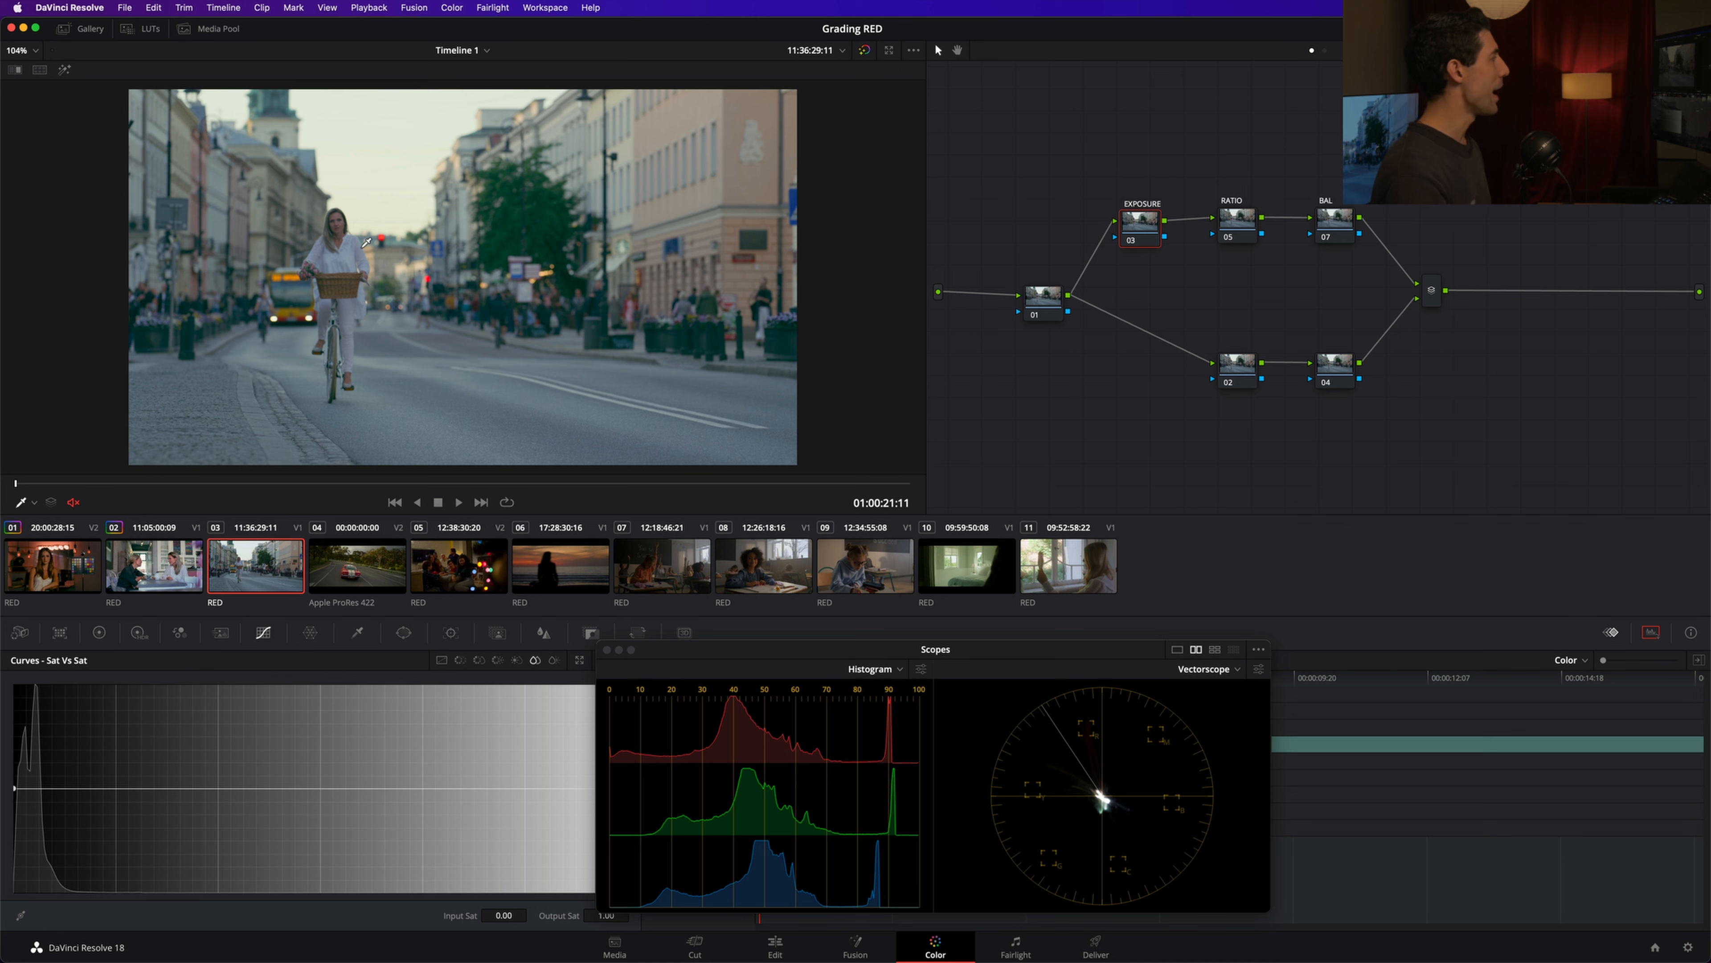
{"action": "left_click_drag", "start_coordinate": [191, 482], "coordinate": [67, 491]}
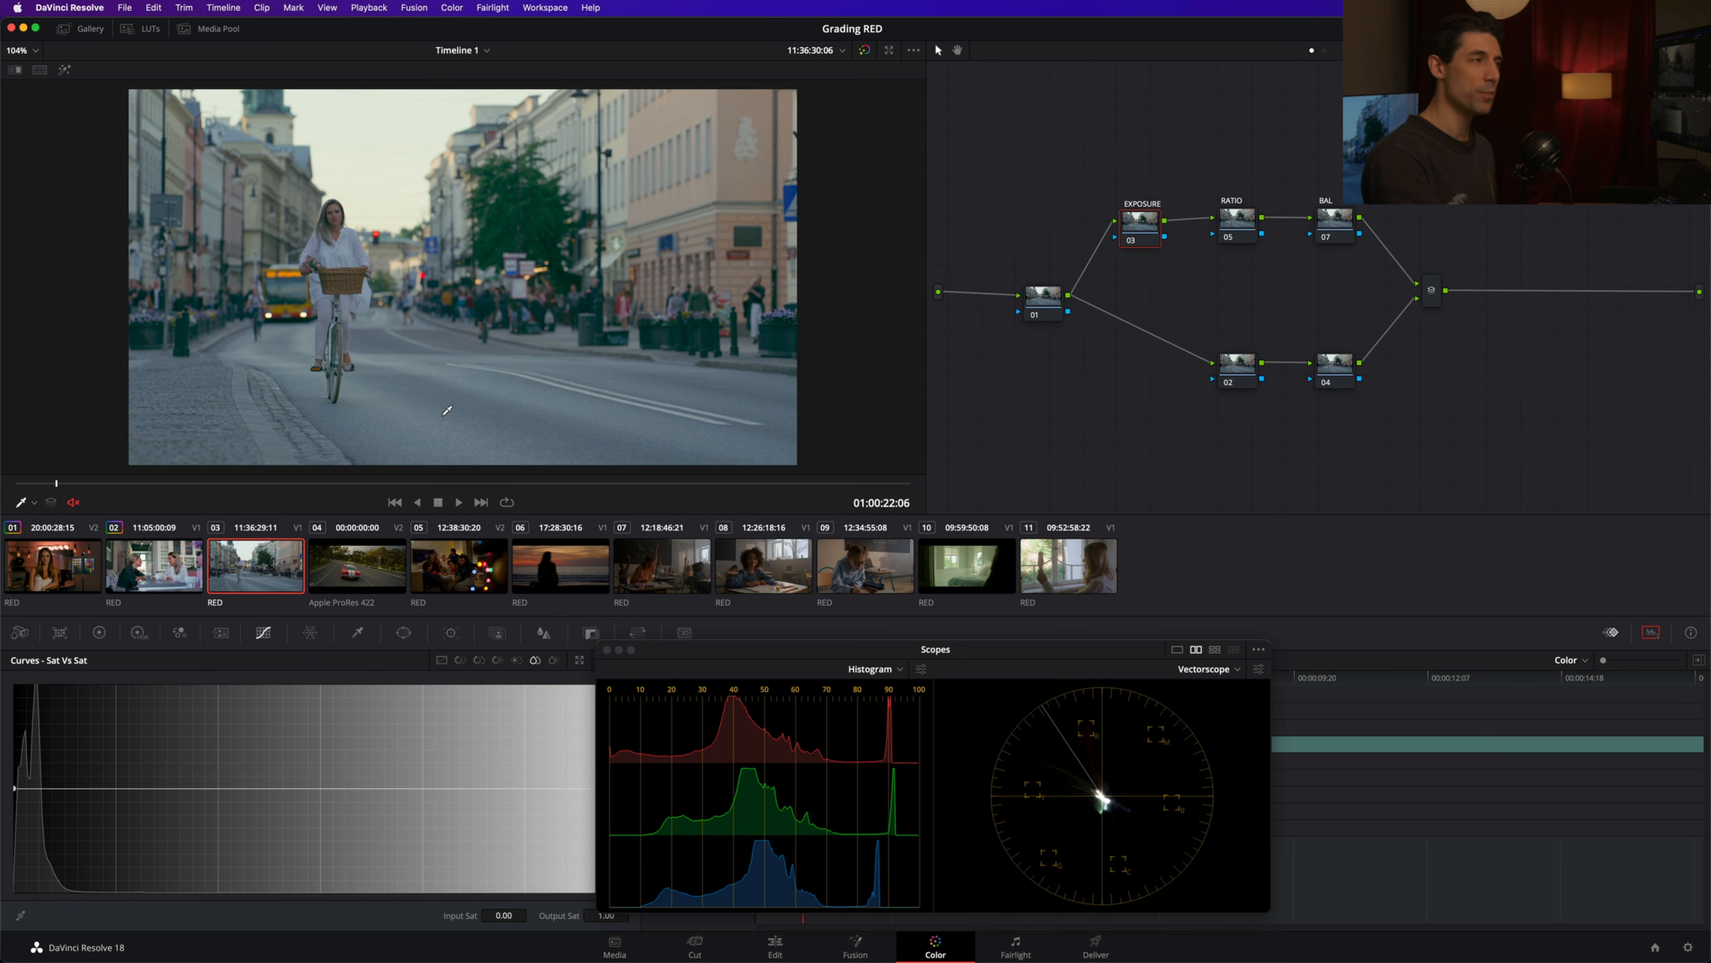
{"action": "key", "text": "Up"}
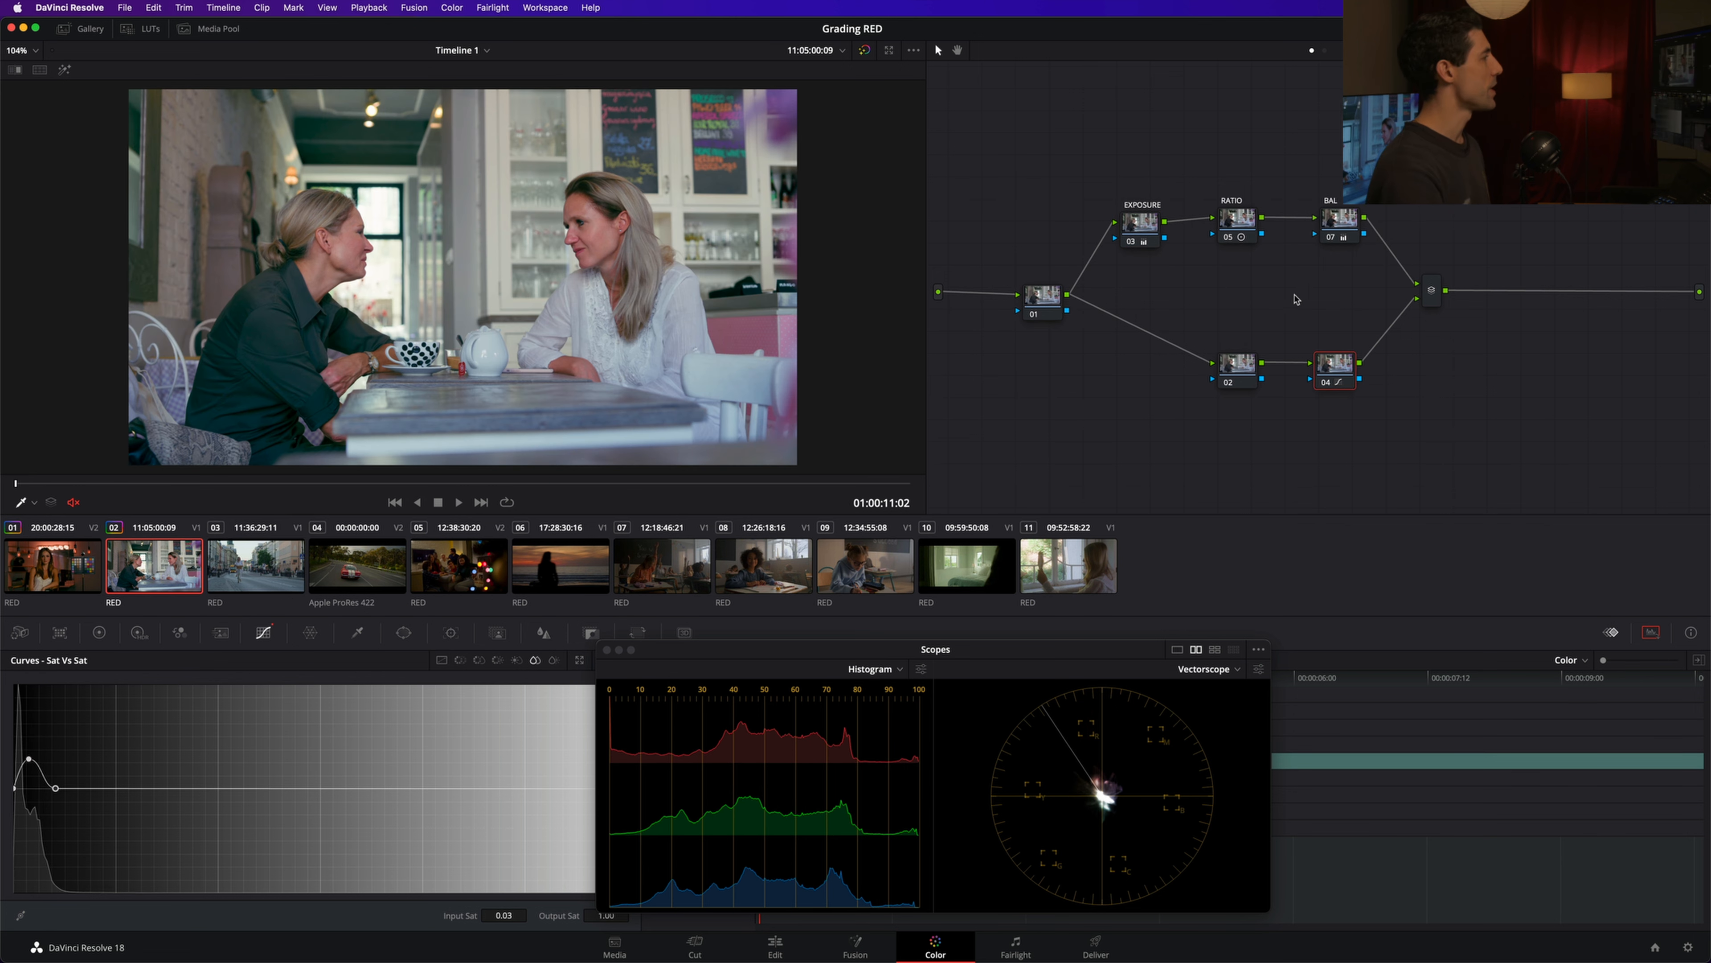
{"action": "left_click_drag", "start_coordinate": [1327, 366], "coordinate": [1323, 361]}
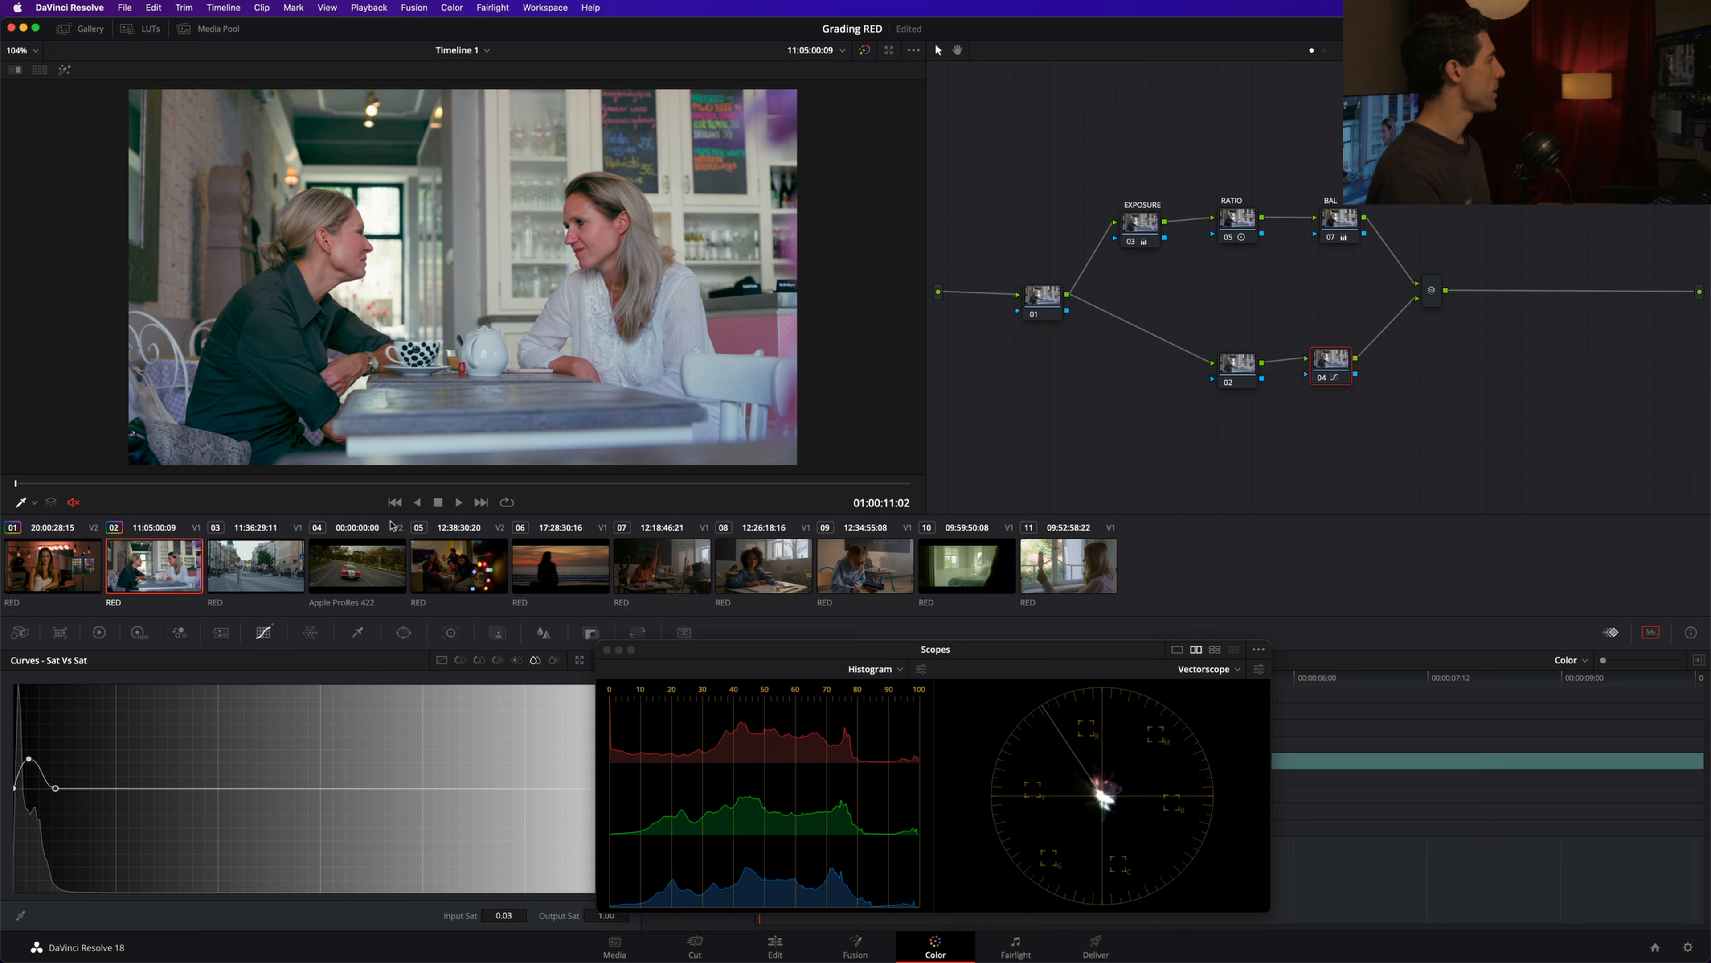
{"action": "left_click", "coordinate": [268, 566]}
{"action": "left_click", "coordinate": [1341, 366]}
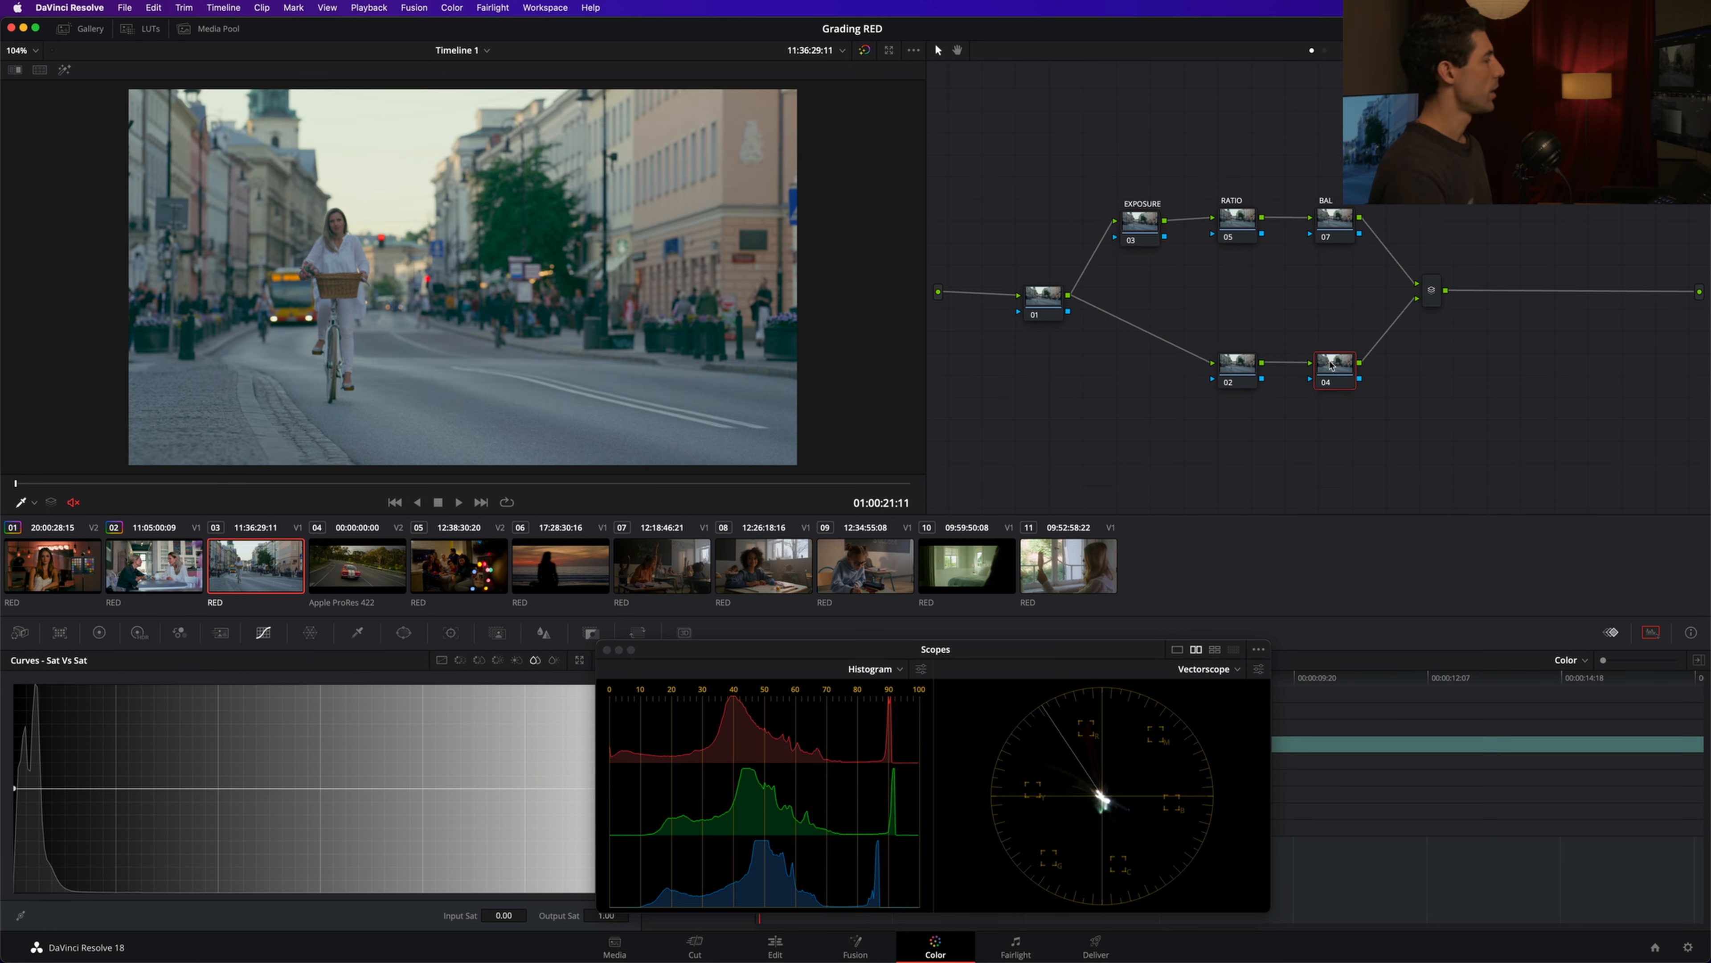
{"action": "left_click_drag", "start_coordinate": [1329, 365], "coordinate": [1337, 364]}
{"action": "left_click", "coordinate": [1345, 370]}
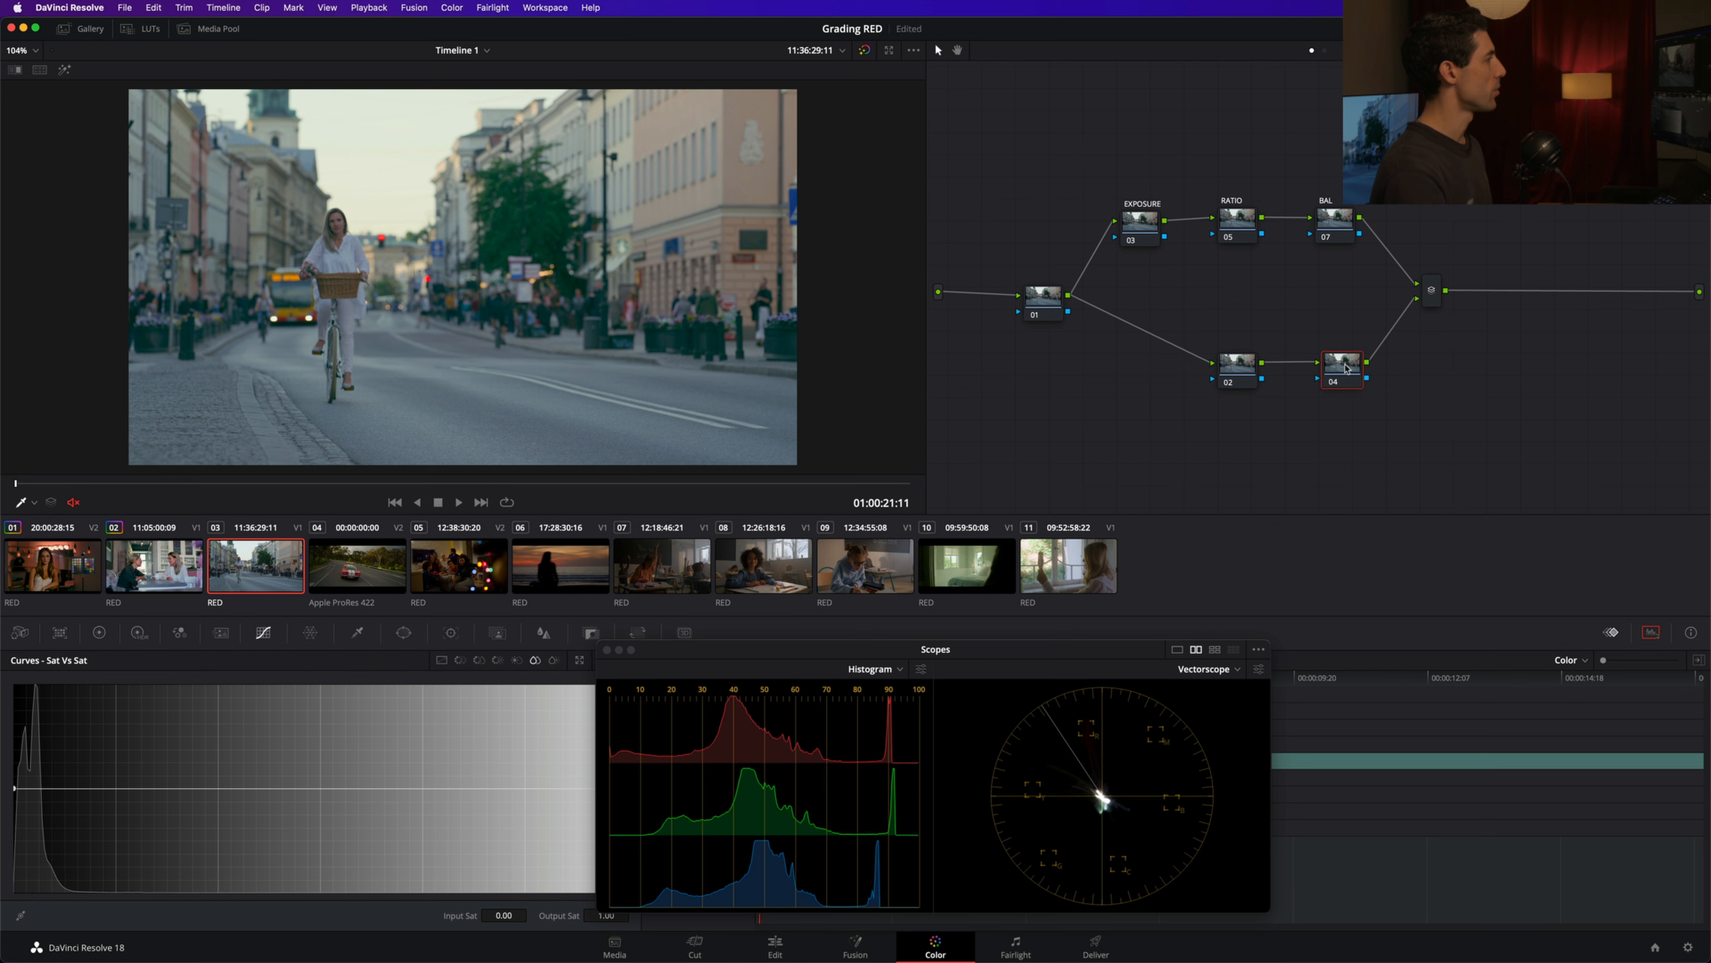
{"action": "key", "text": "super+v"}
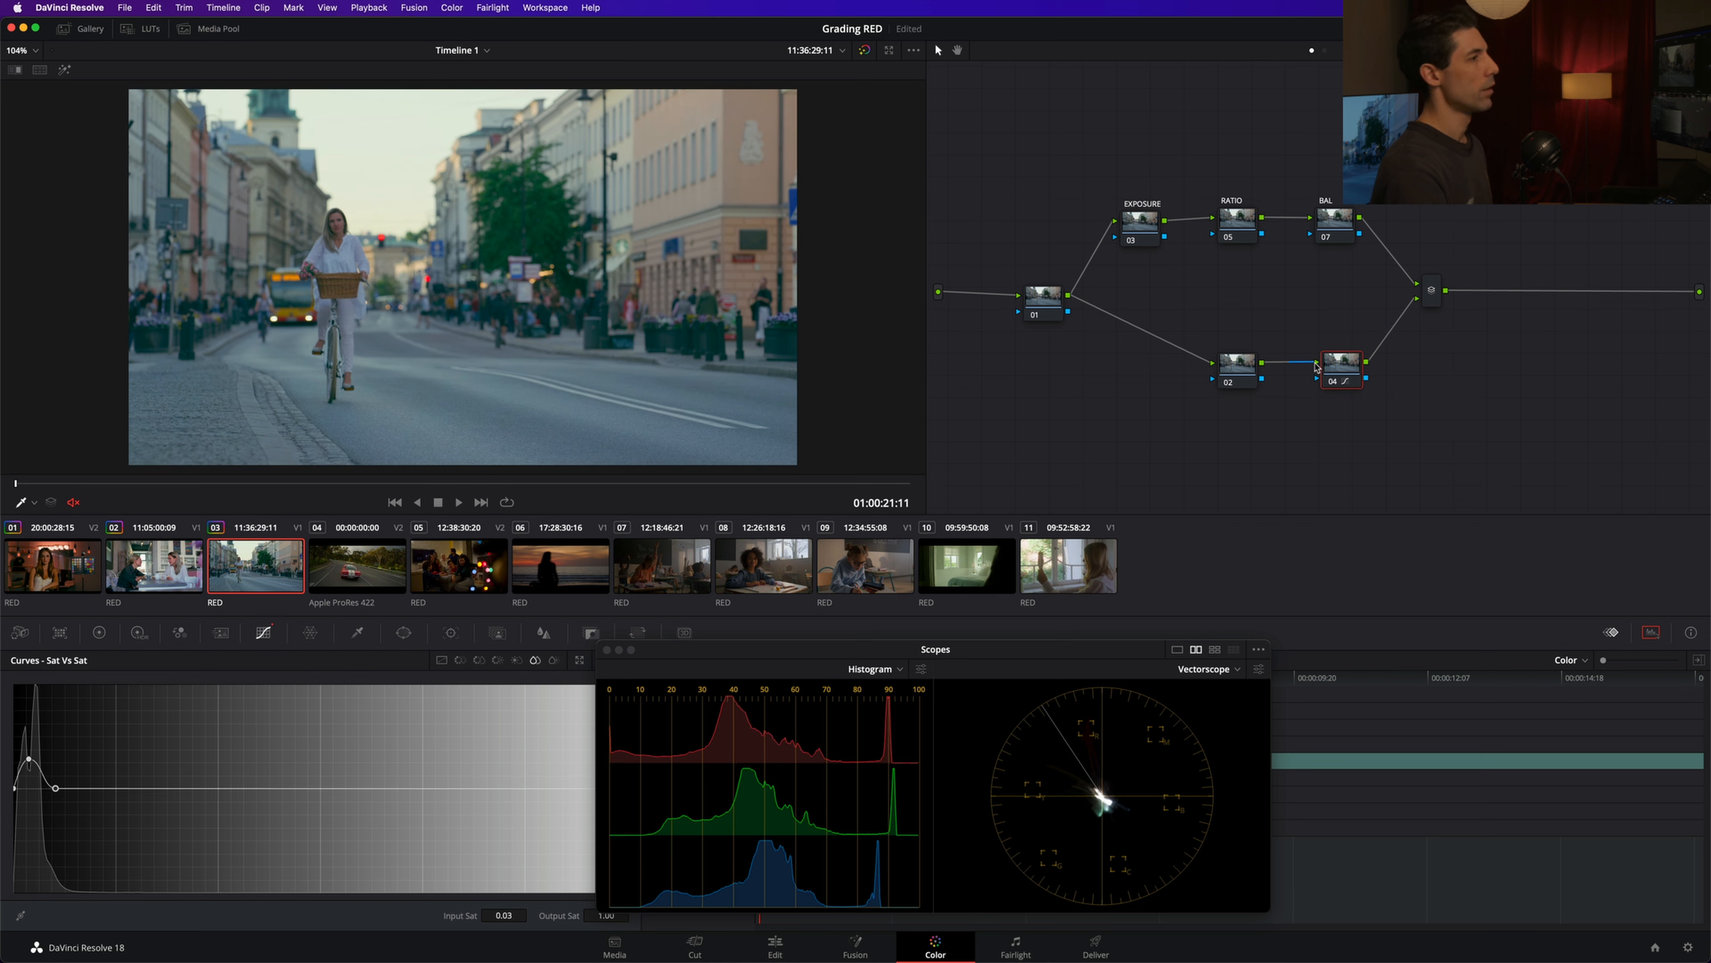
- Examine the third clip with node 04 off and on, both full frame and close up on the cyclist's face
{"action": "key", "text": "super+d"}
{"action": "key", "text": "super+d"}
{"action": "key", "text": "super+d"}
{"action": "key", "text": "super+d"}
{"action": "key", "text": "super+d"}
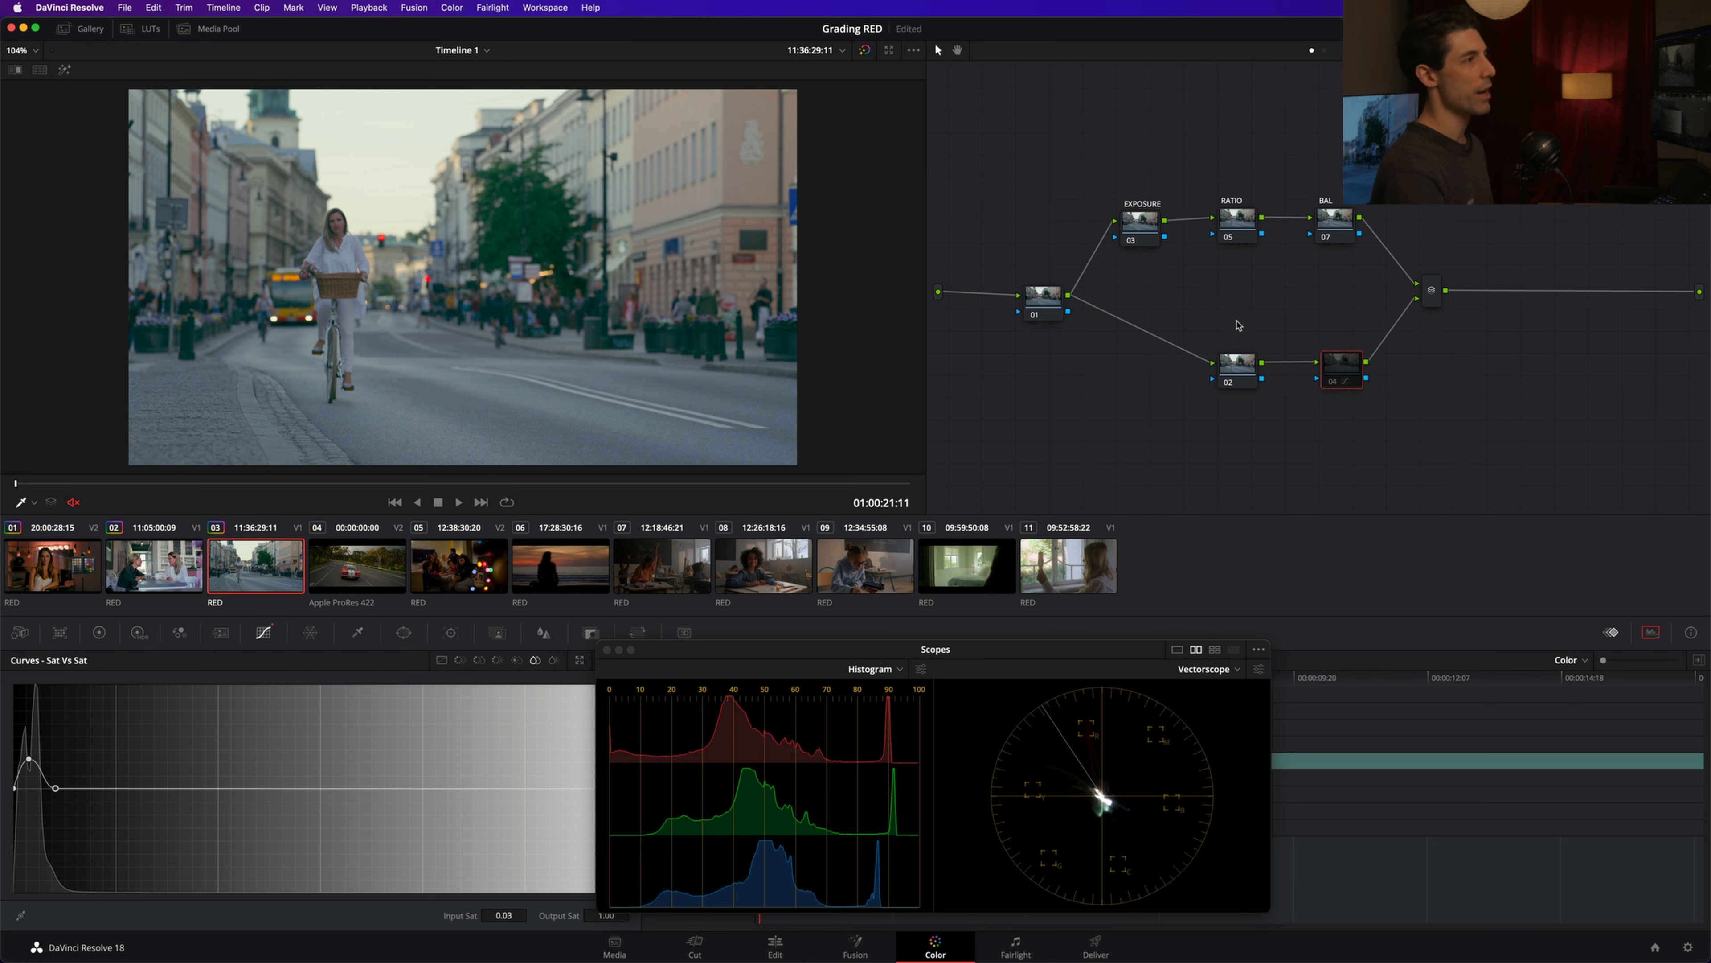
{"action": "key", "text": "super+d"}
{"action": "scroll", "coordinate": [343, 254], "scroll_direction": "up", "scroll_amount": 3}
{"action": "scroll", "coordinate": [344, 254], "scroll_direction": "up", "scroll_amount": 10}
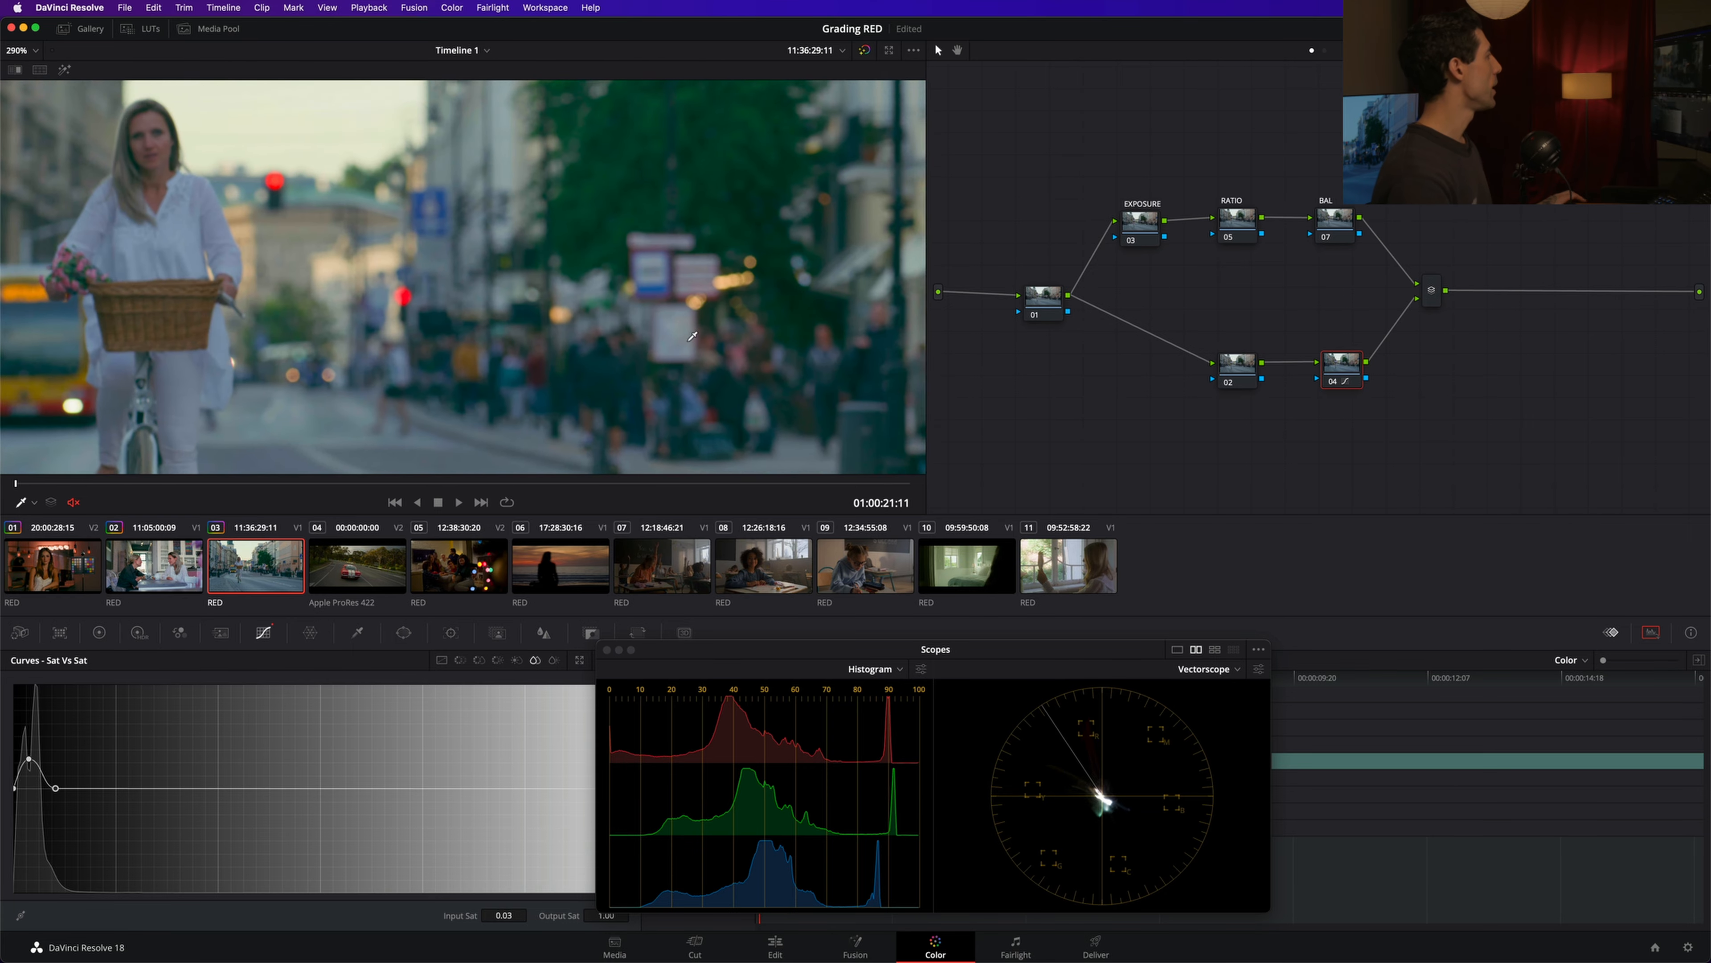
{"action": "left_click_drag", "start_coordinate": [592, 310], "coordinate": [592, 345]}
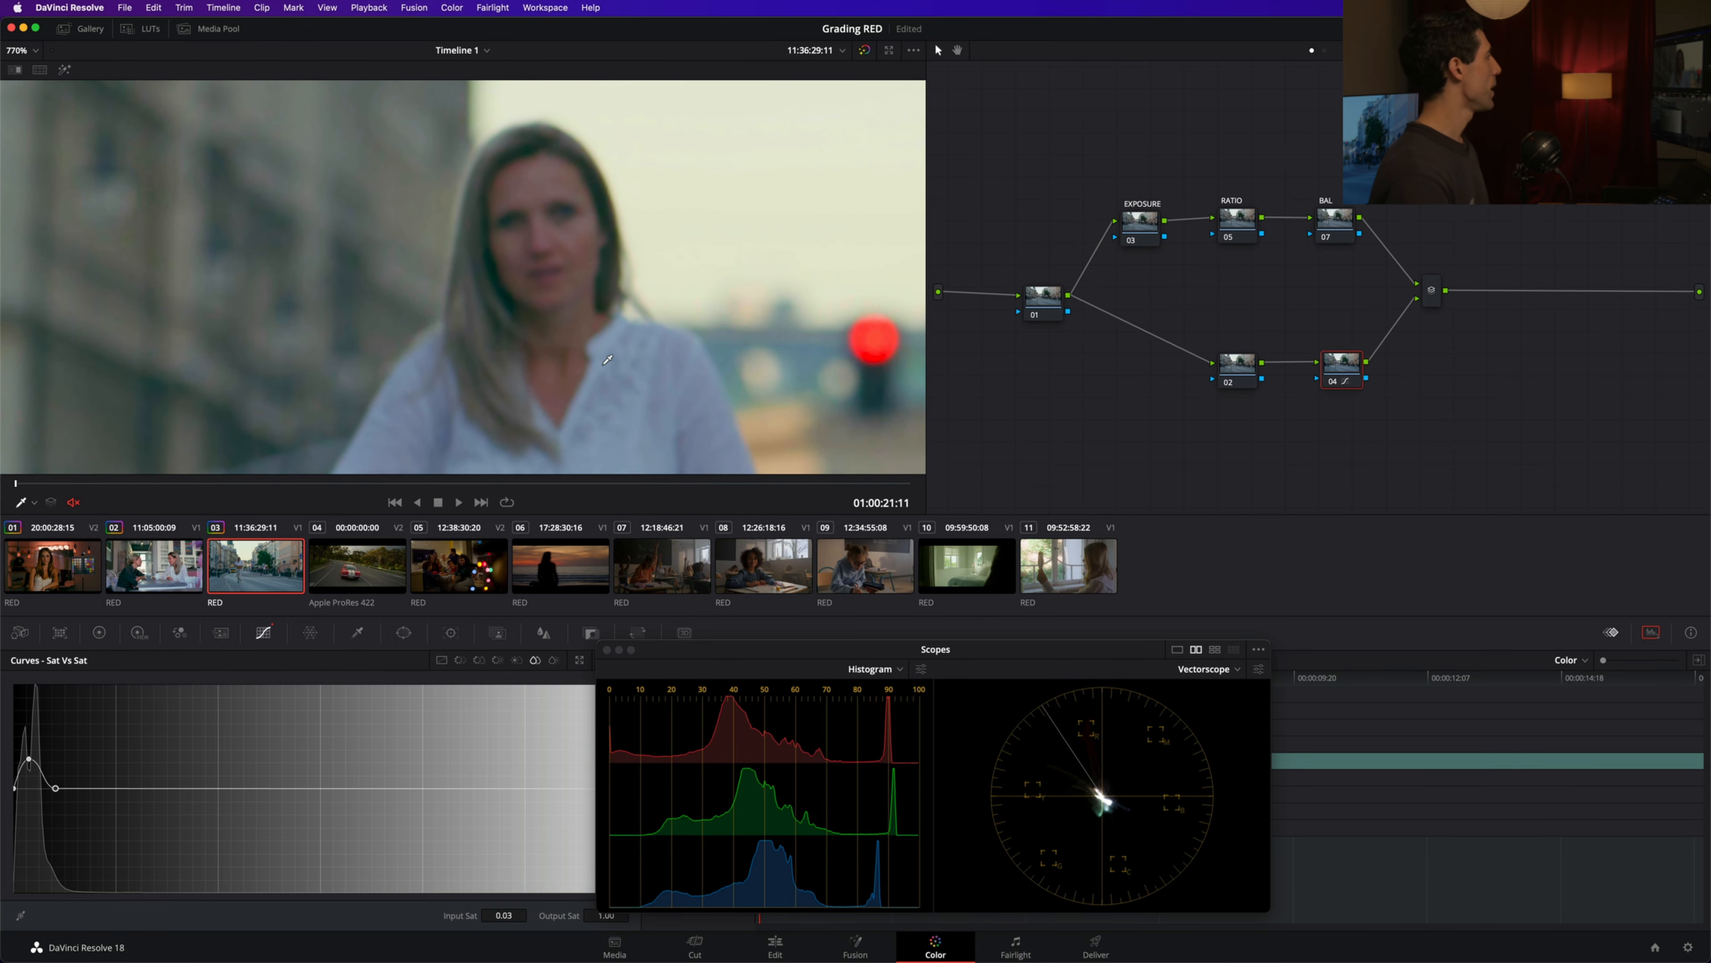
{"action": "key", "text": "super+d"}
{"action": "key", "text": "super+d"}
{"action": "key", "text": "super+d"}
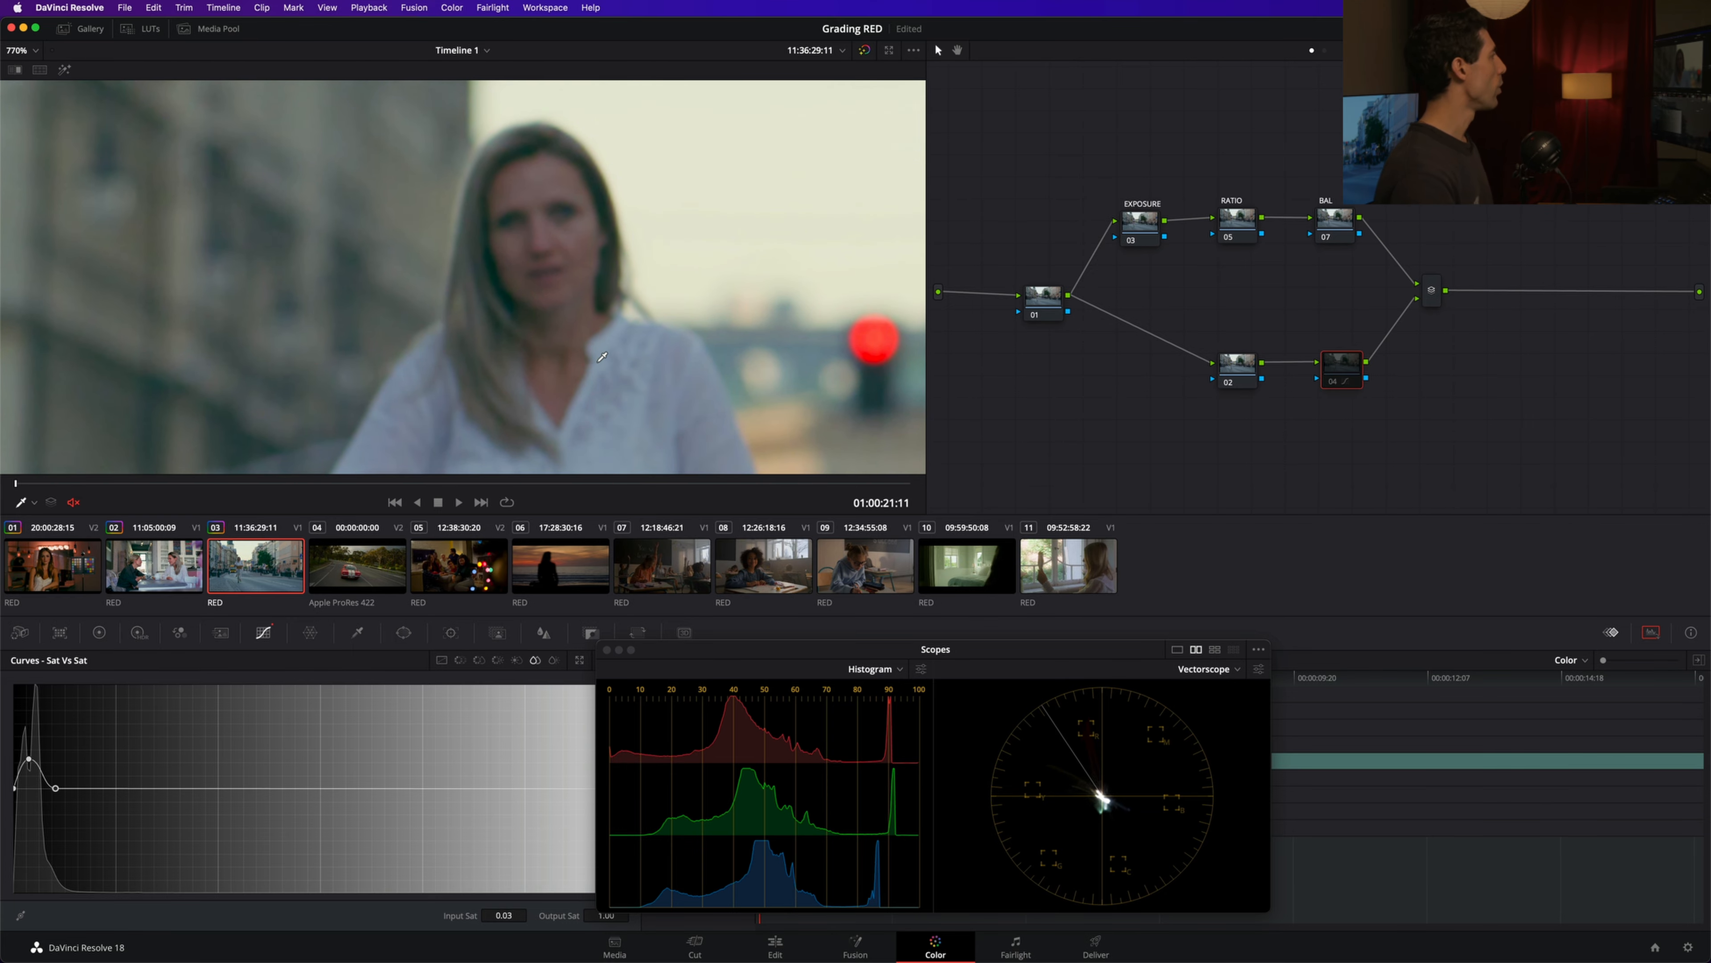
{"action": "key", "text": "super+d"}
{"action": "key", "text": "super+d"}
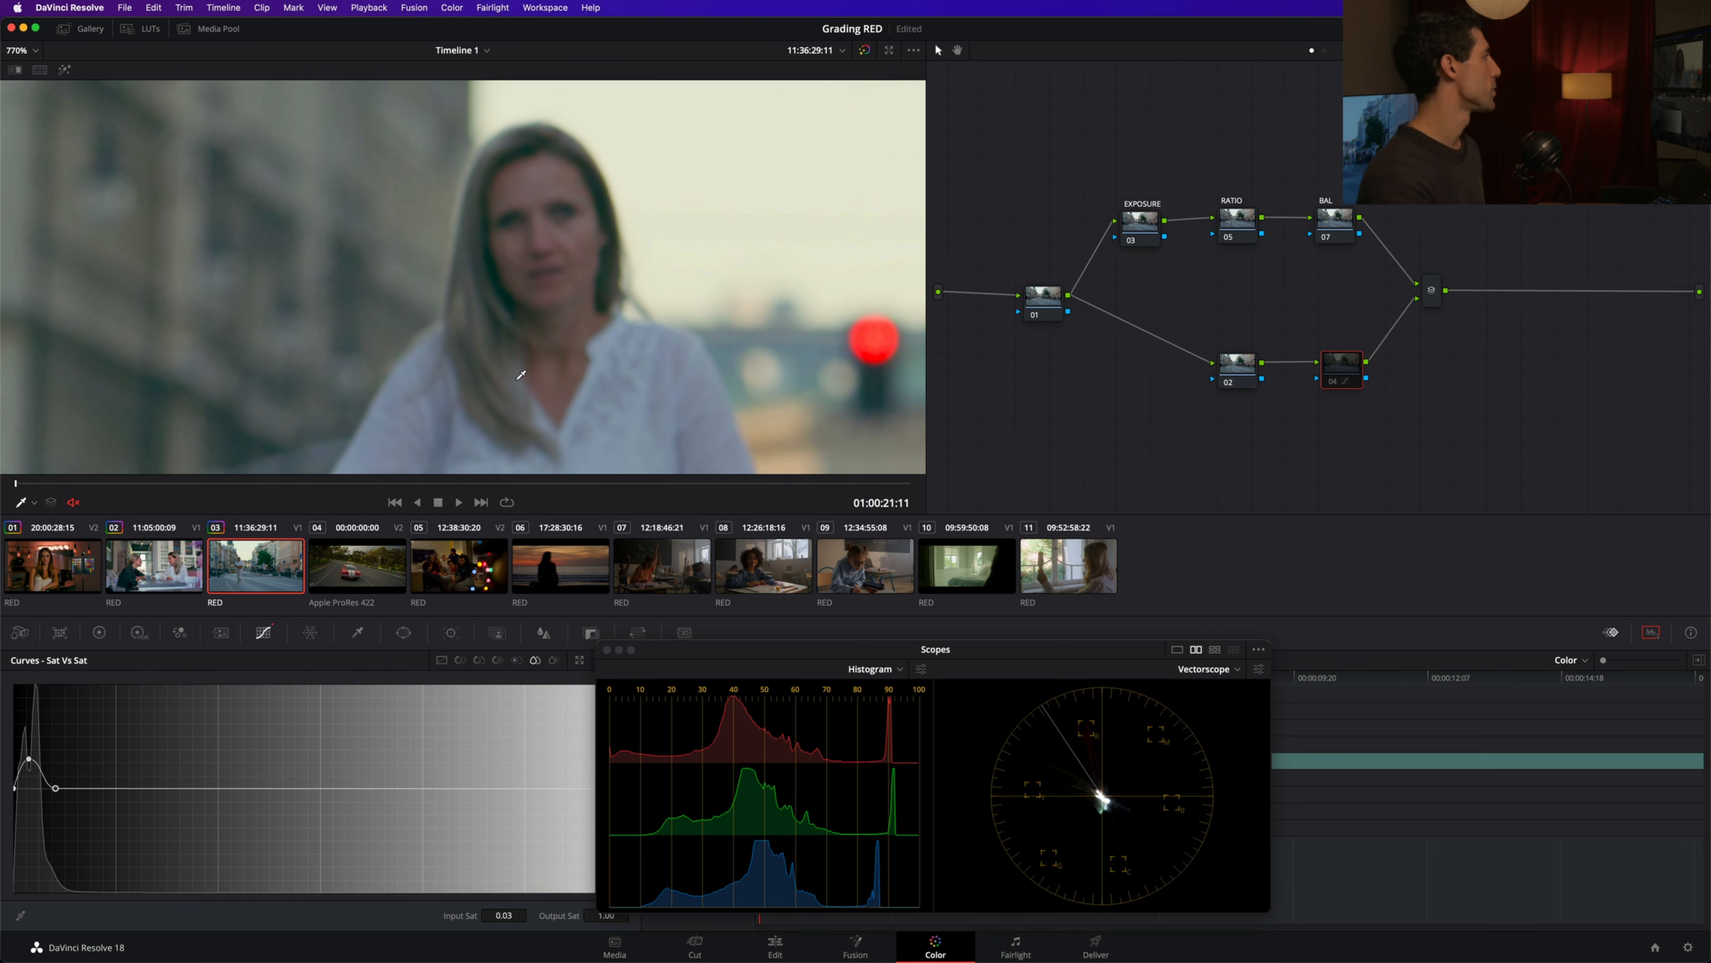
{"action": "key", "text": "super+d"}
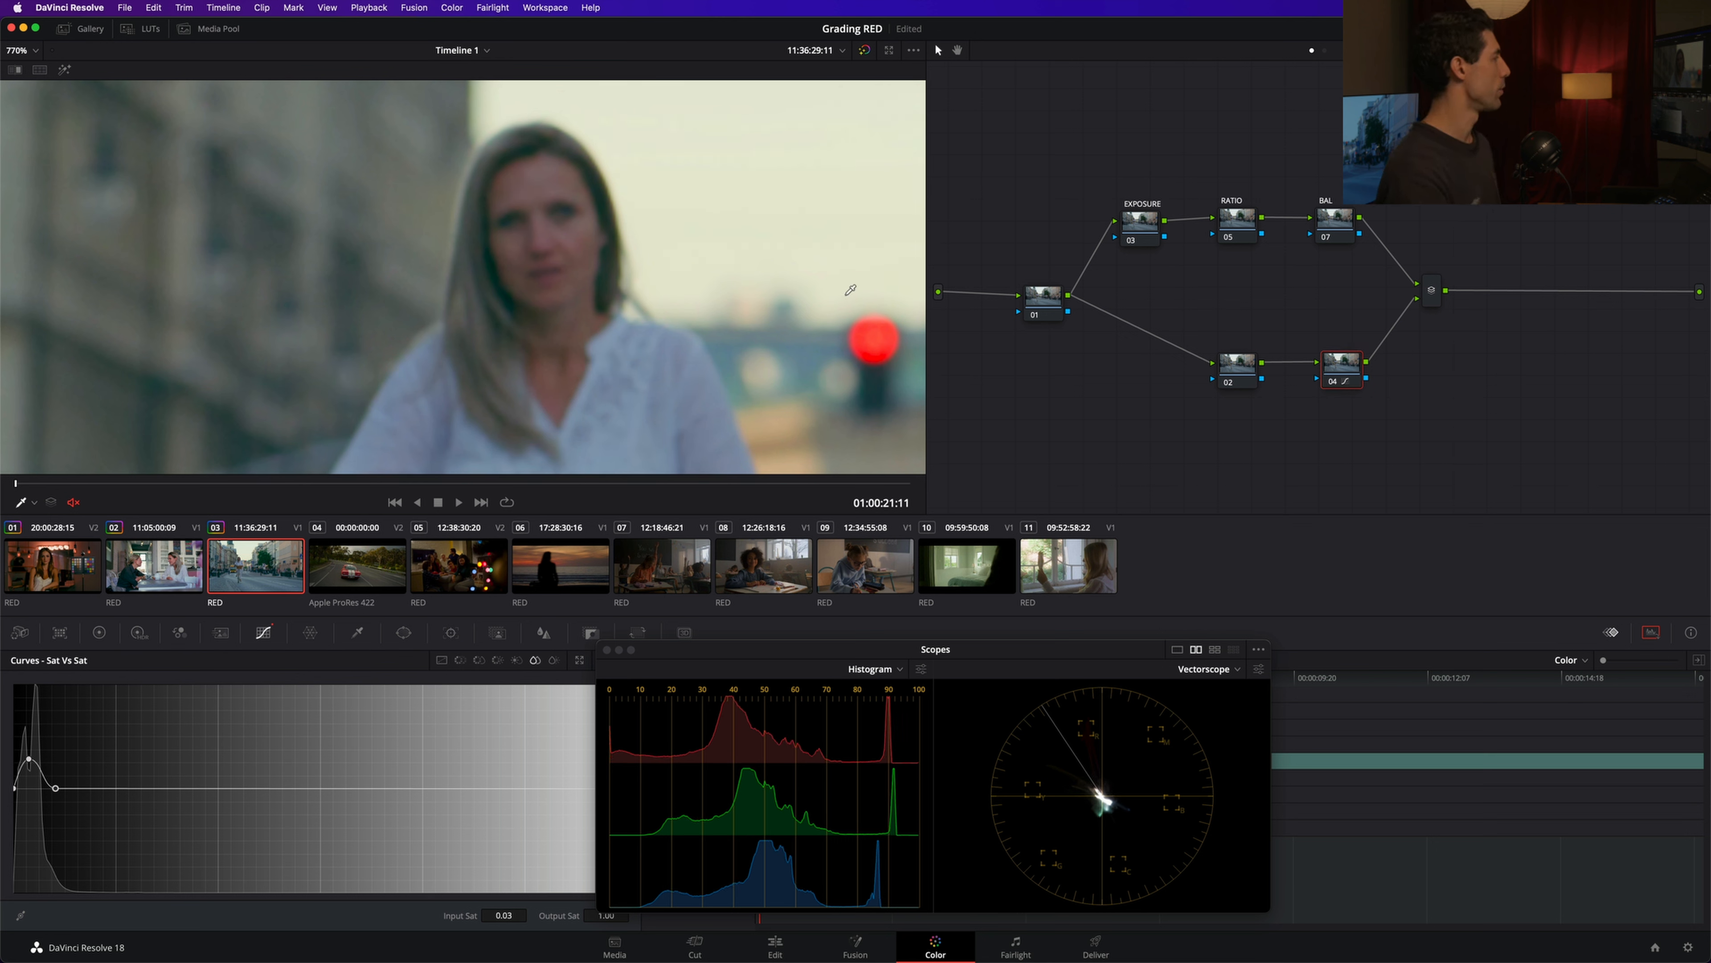
{"action": "left_click_drag", "start_coordinate": [1339, 364], "coordinate": [1337, 363]}
{"action": "key", "text": "super+d"}
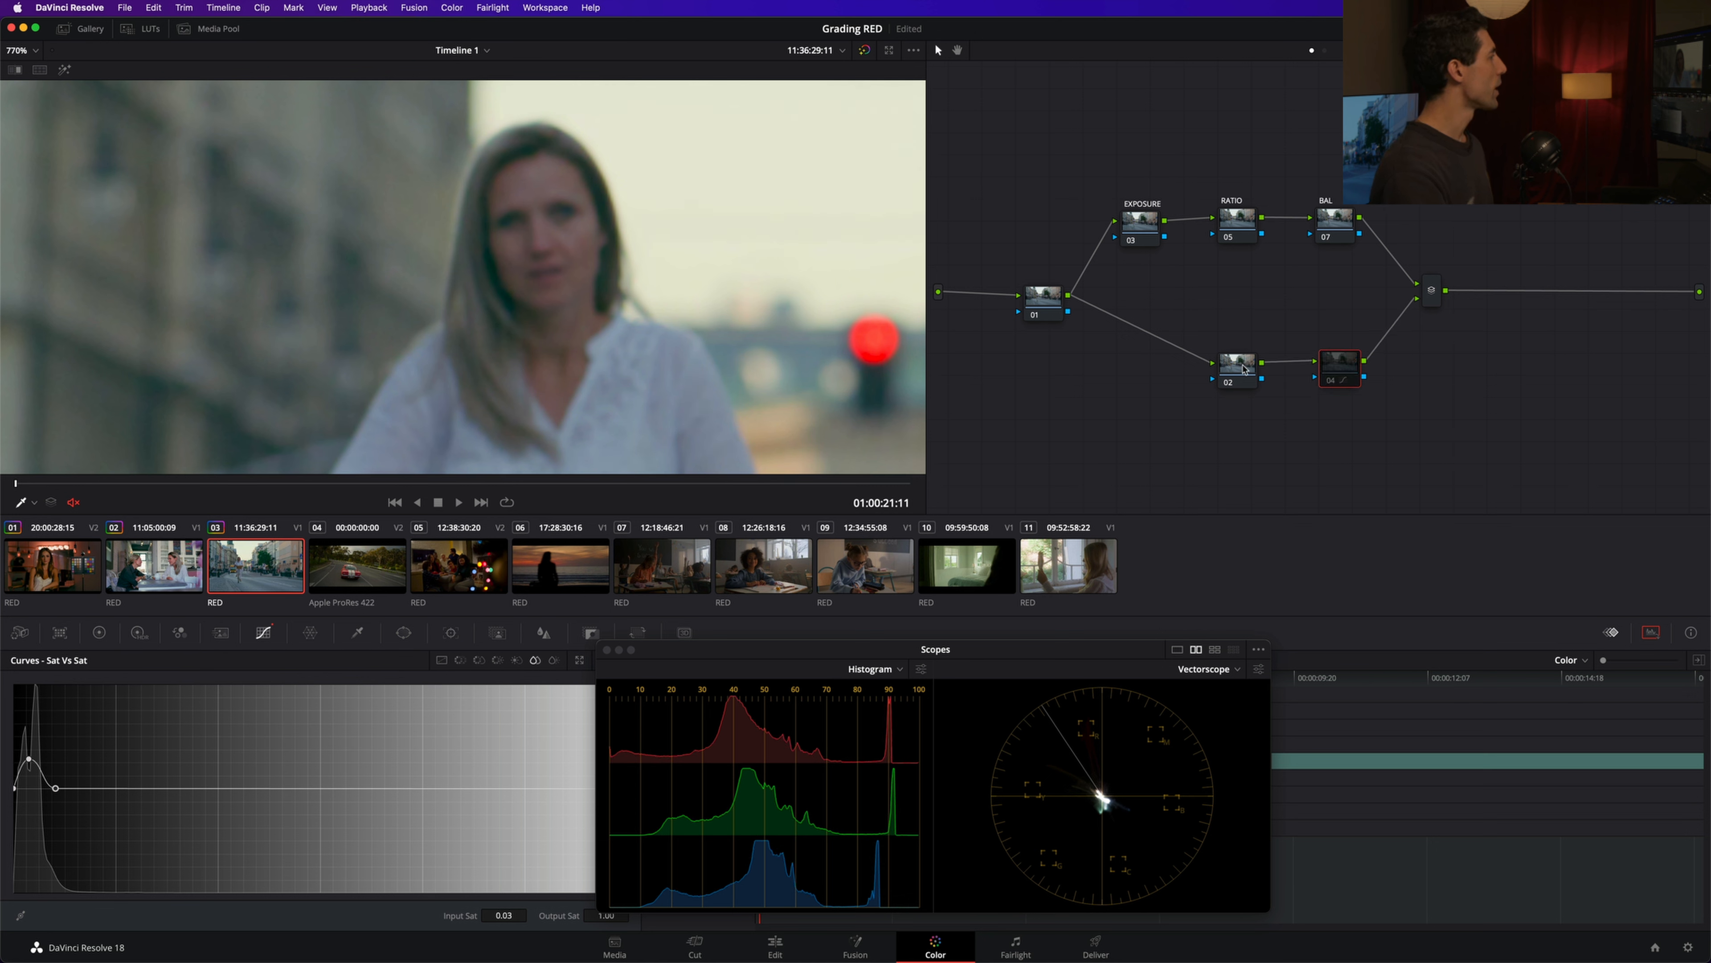
{"action": "key", "text": "super+d"}
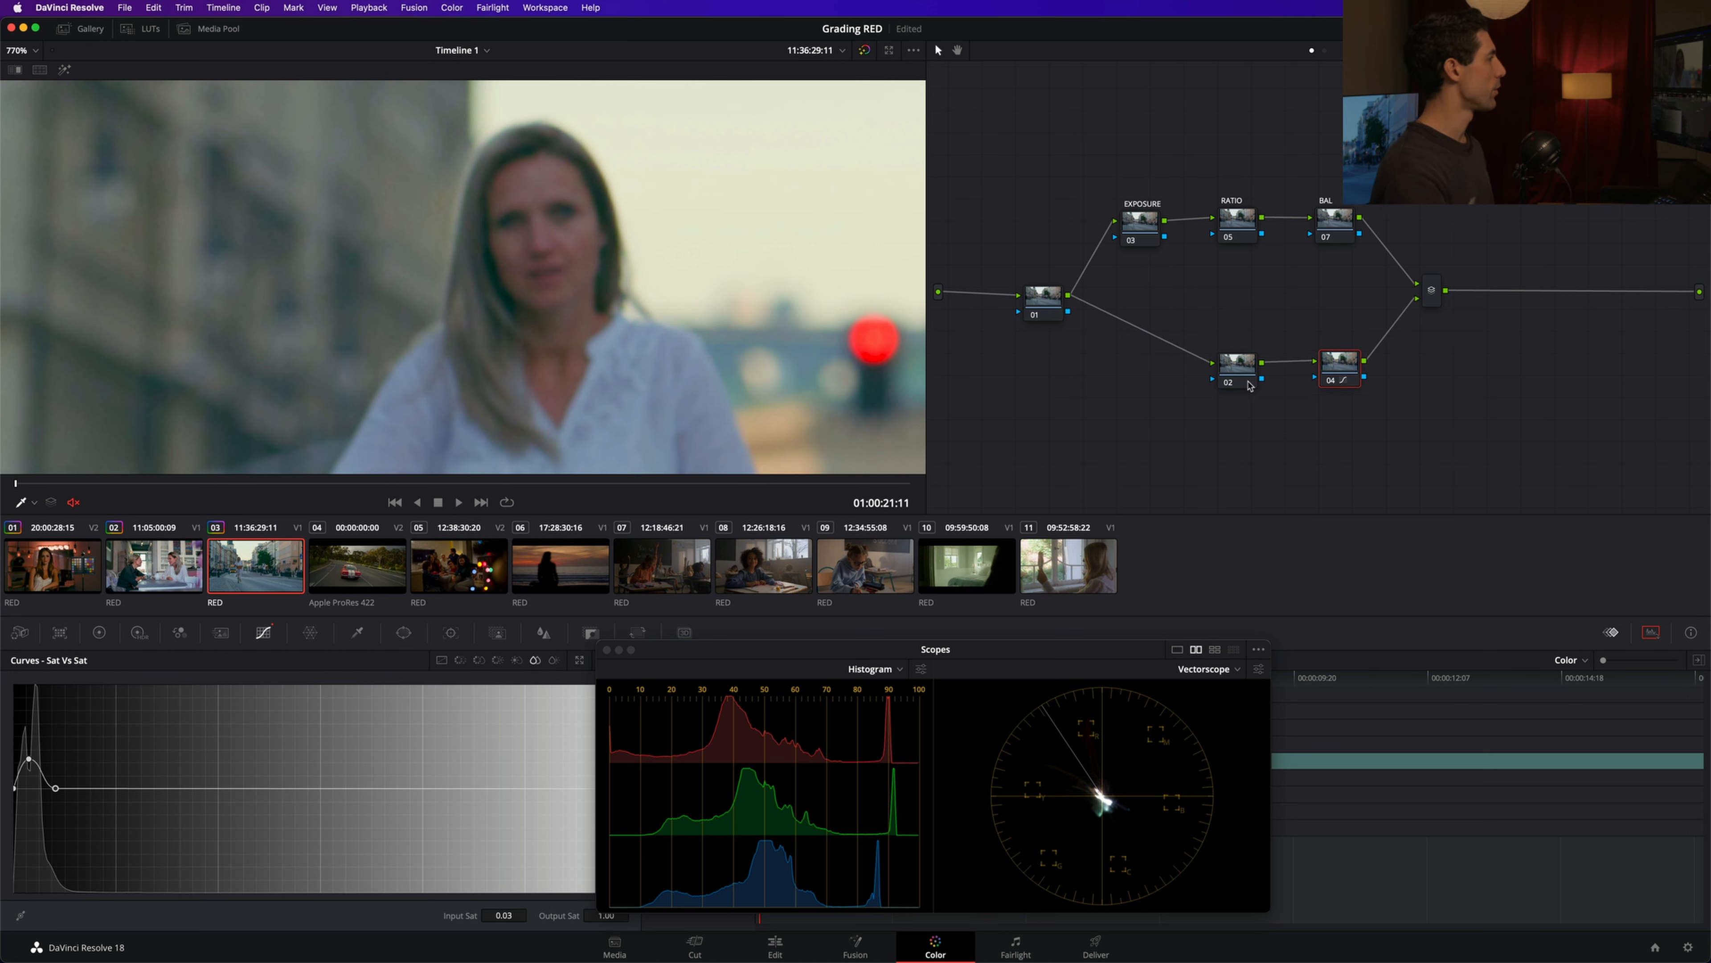
{"action": "left_click_drag", "start_coordinate": [1334, 368], "coordinate": [1329, 372]}
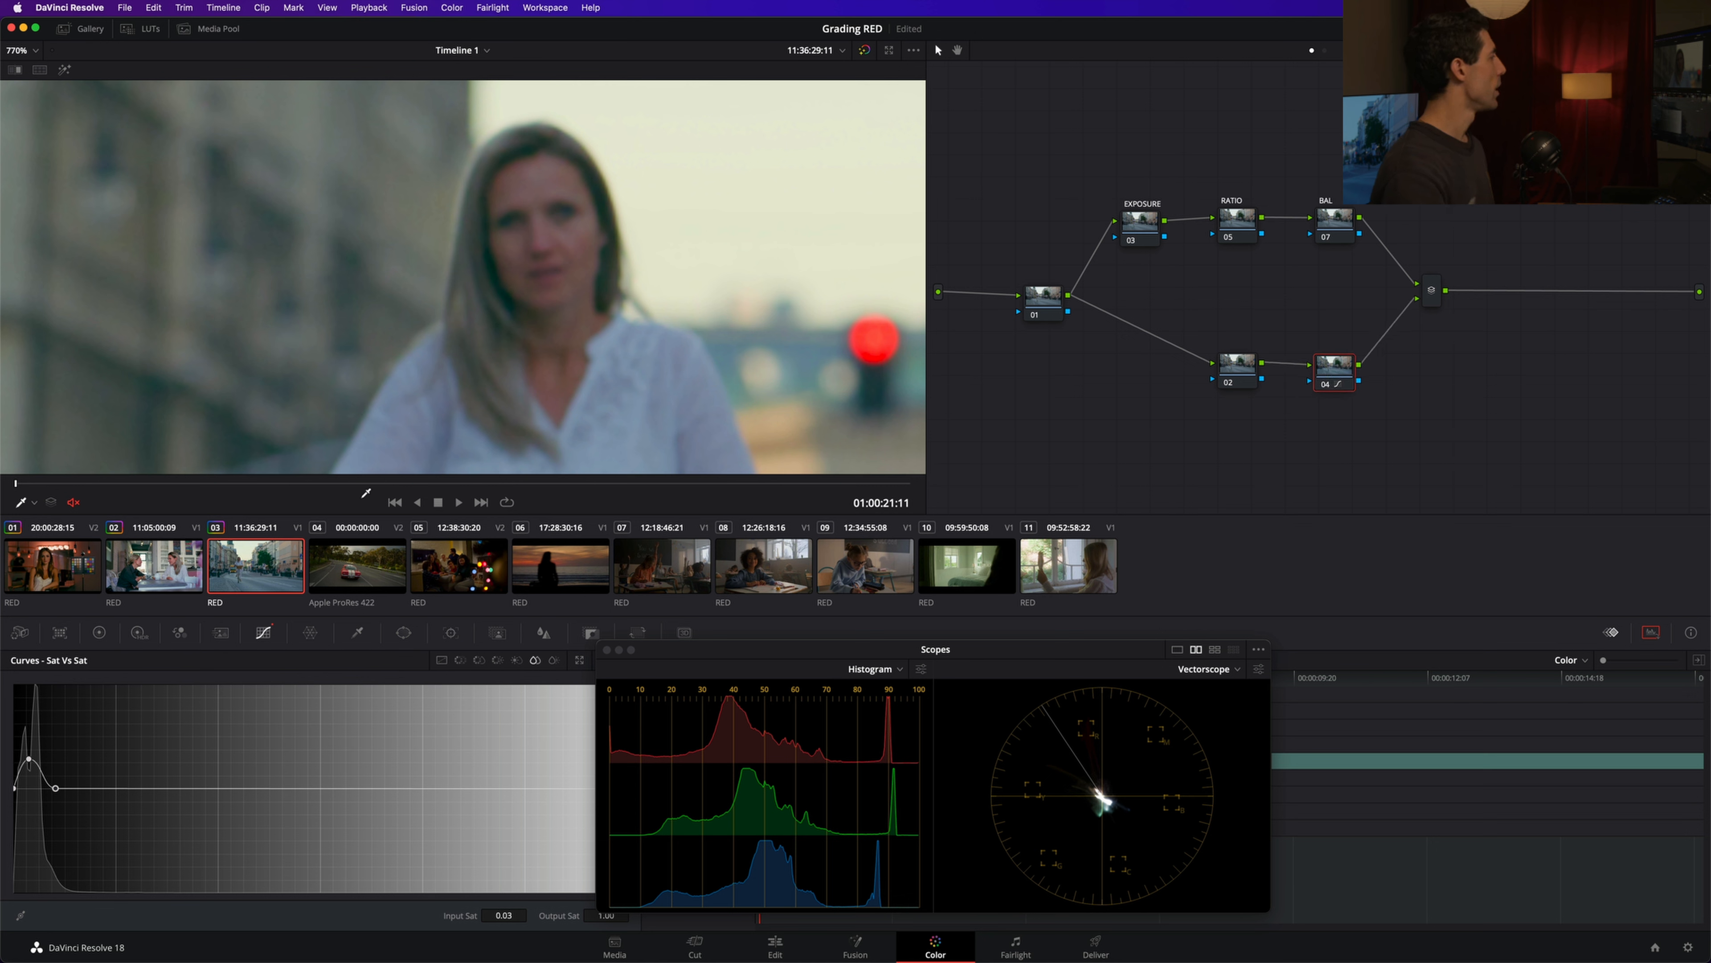
- Select the fourth clip, fit its image to the viewer and bypass color management for it
{"action": "left_click", "coordinate": [369, 569]}
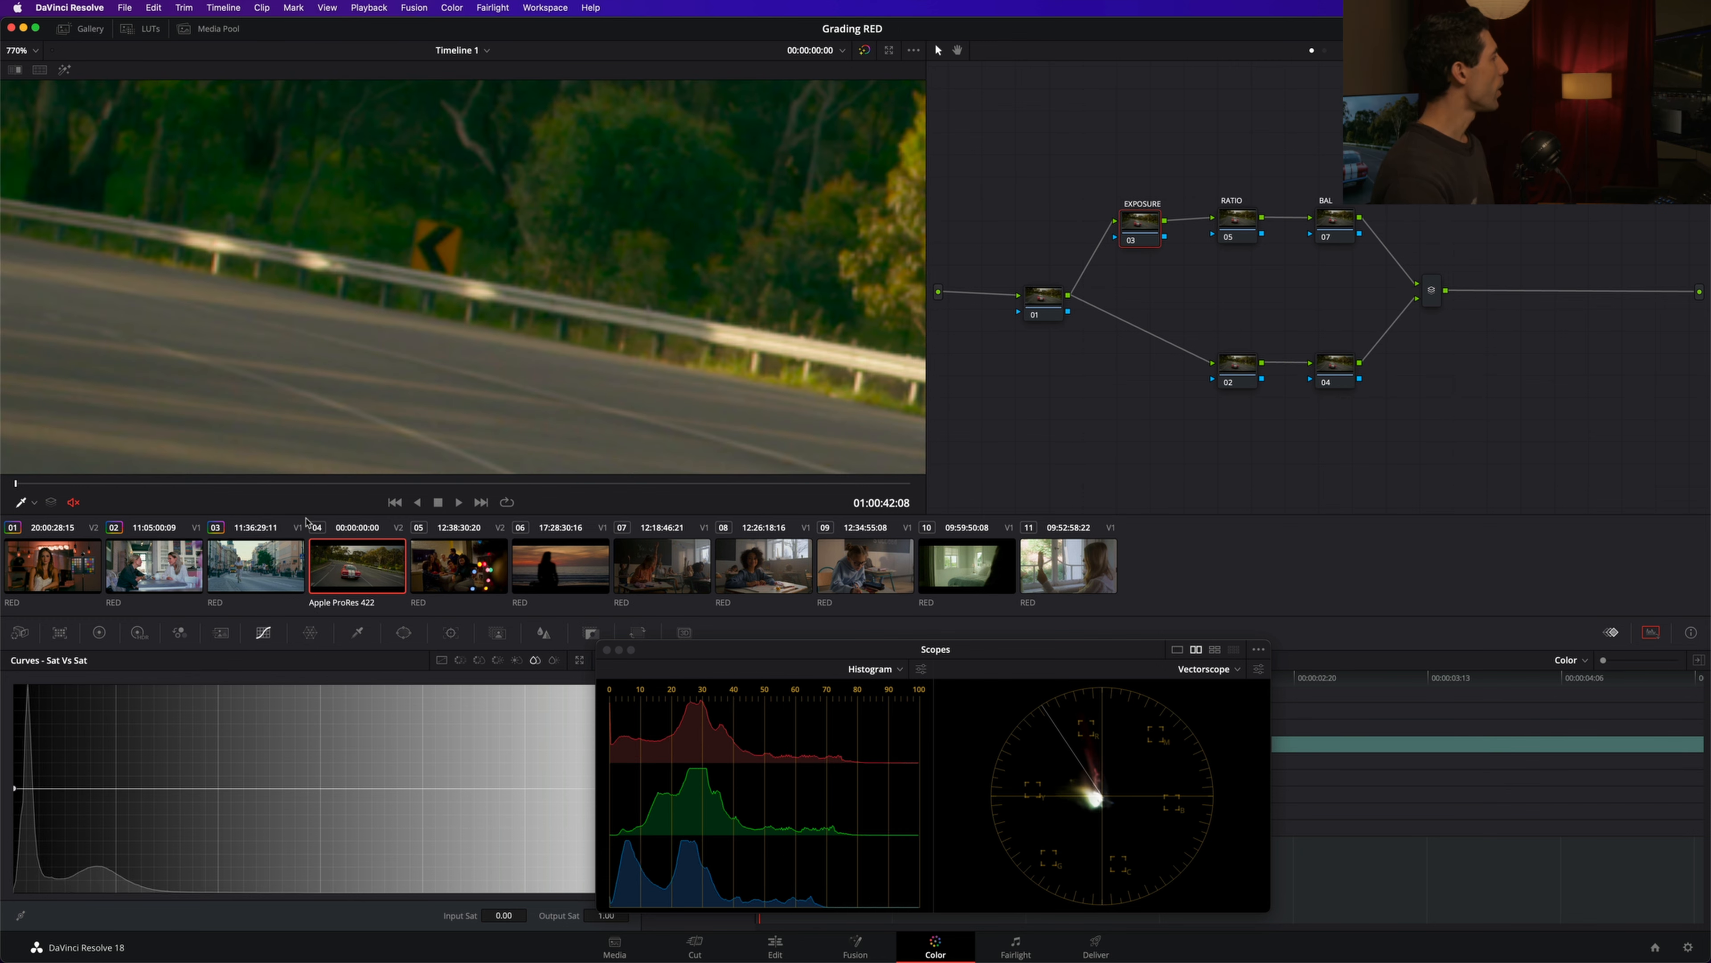
{"action": "key", "text": "shift+z"}
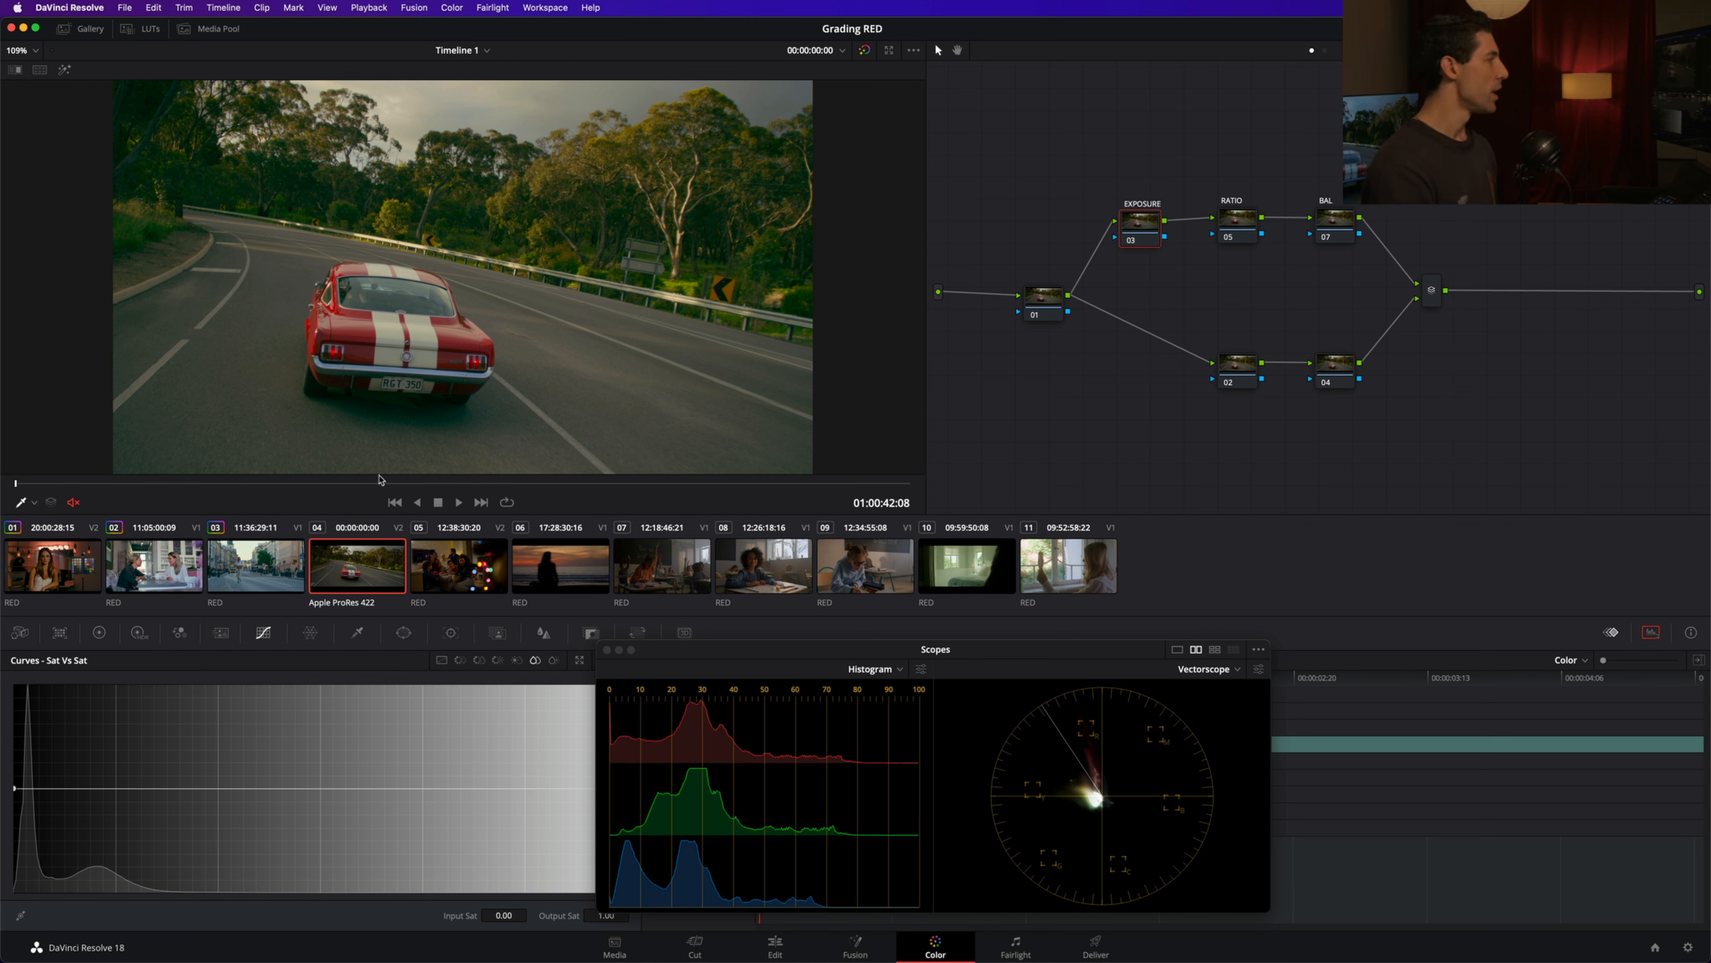
{"action": "right_click", "coordinate": [343, 564]}
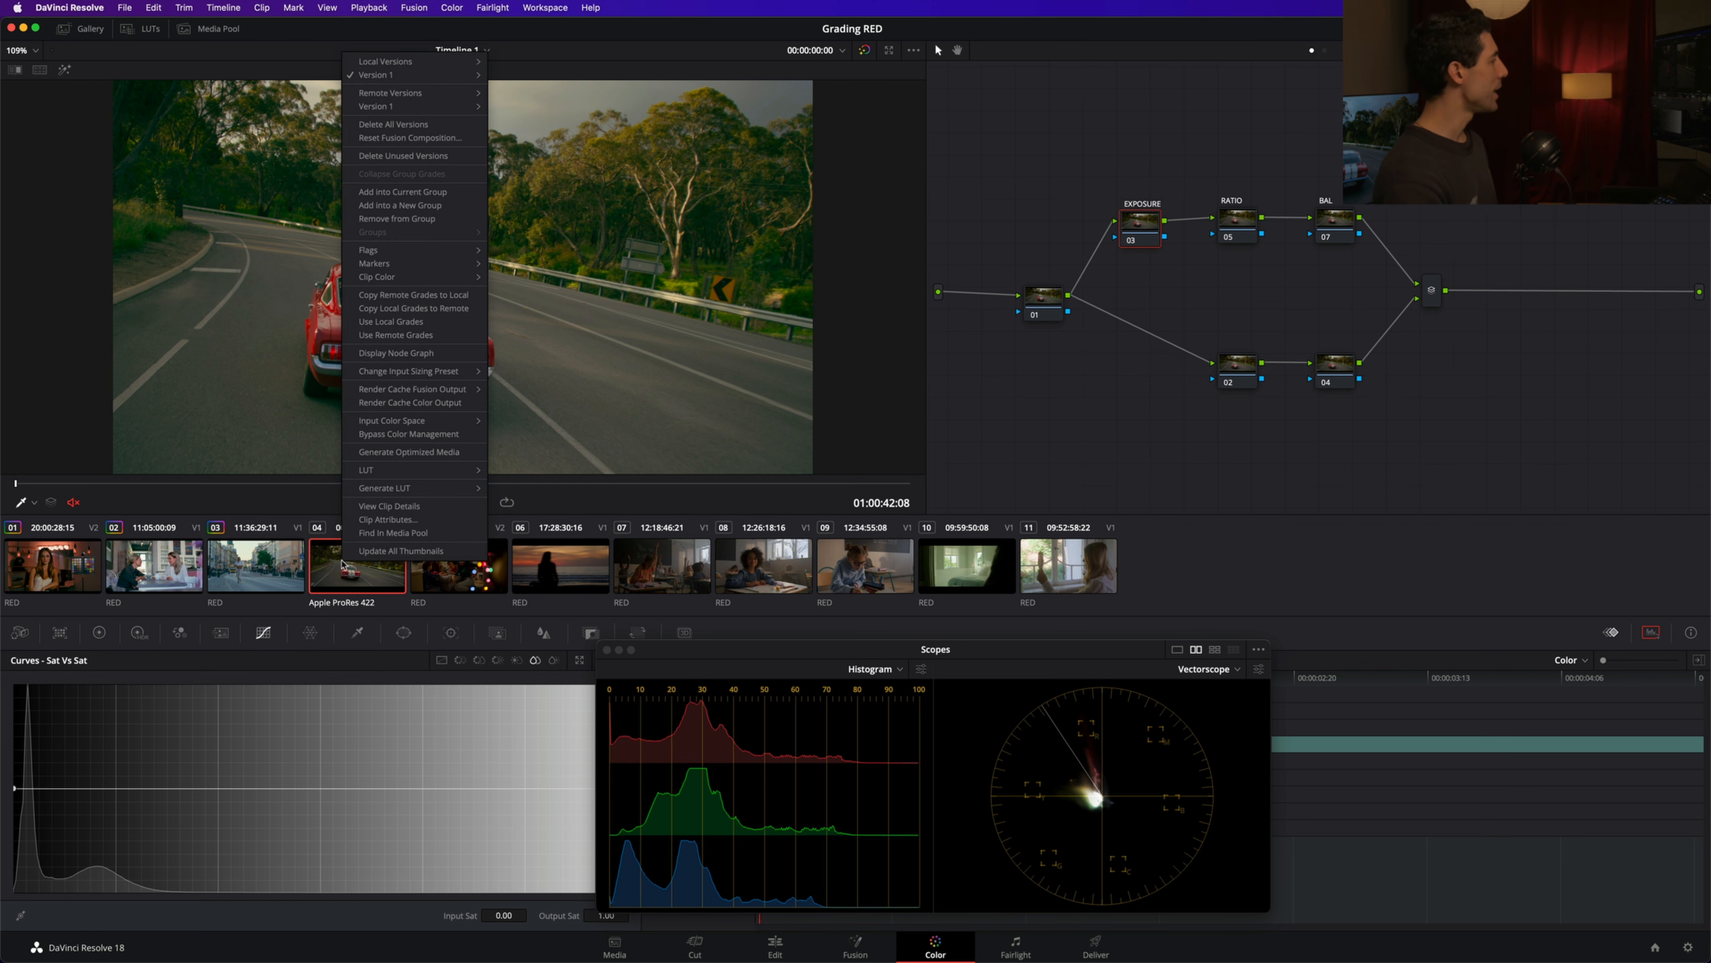
{"action": "left_click", "coordinate": [431, 432]}
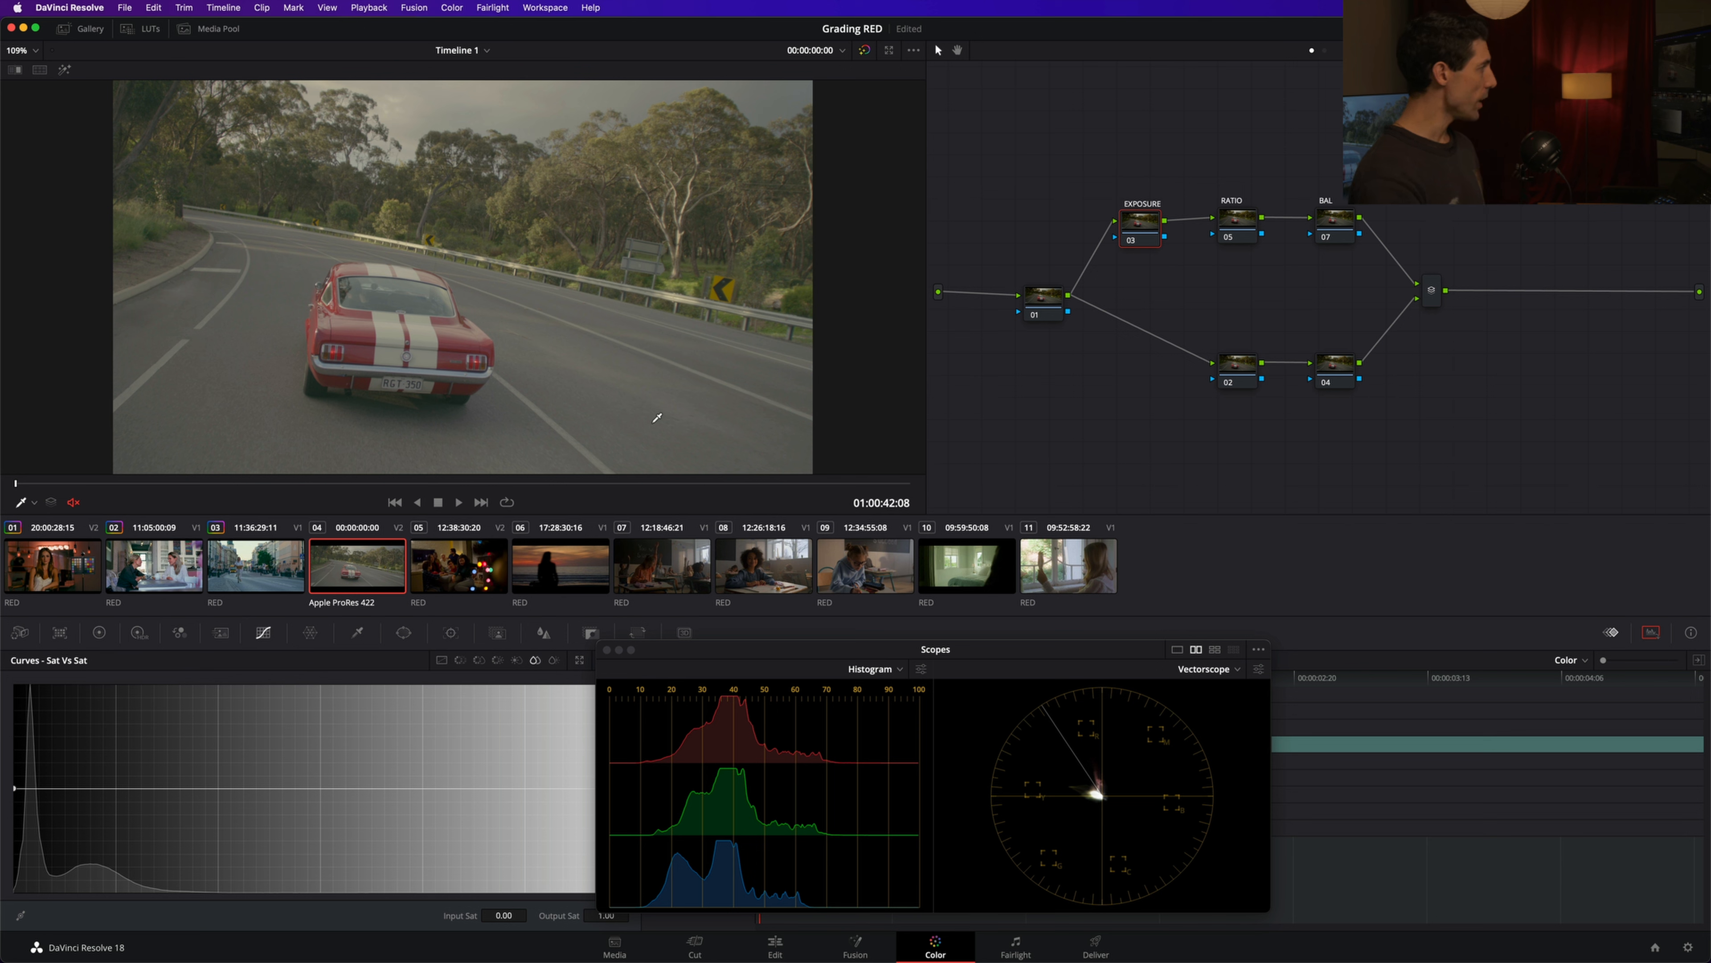
- Set the fourth clip's input color space to REDWideGamutRGB/Log3G10 and turn off its color management bypass
{"action": "left_click", "coordinate": [110, 635]}
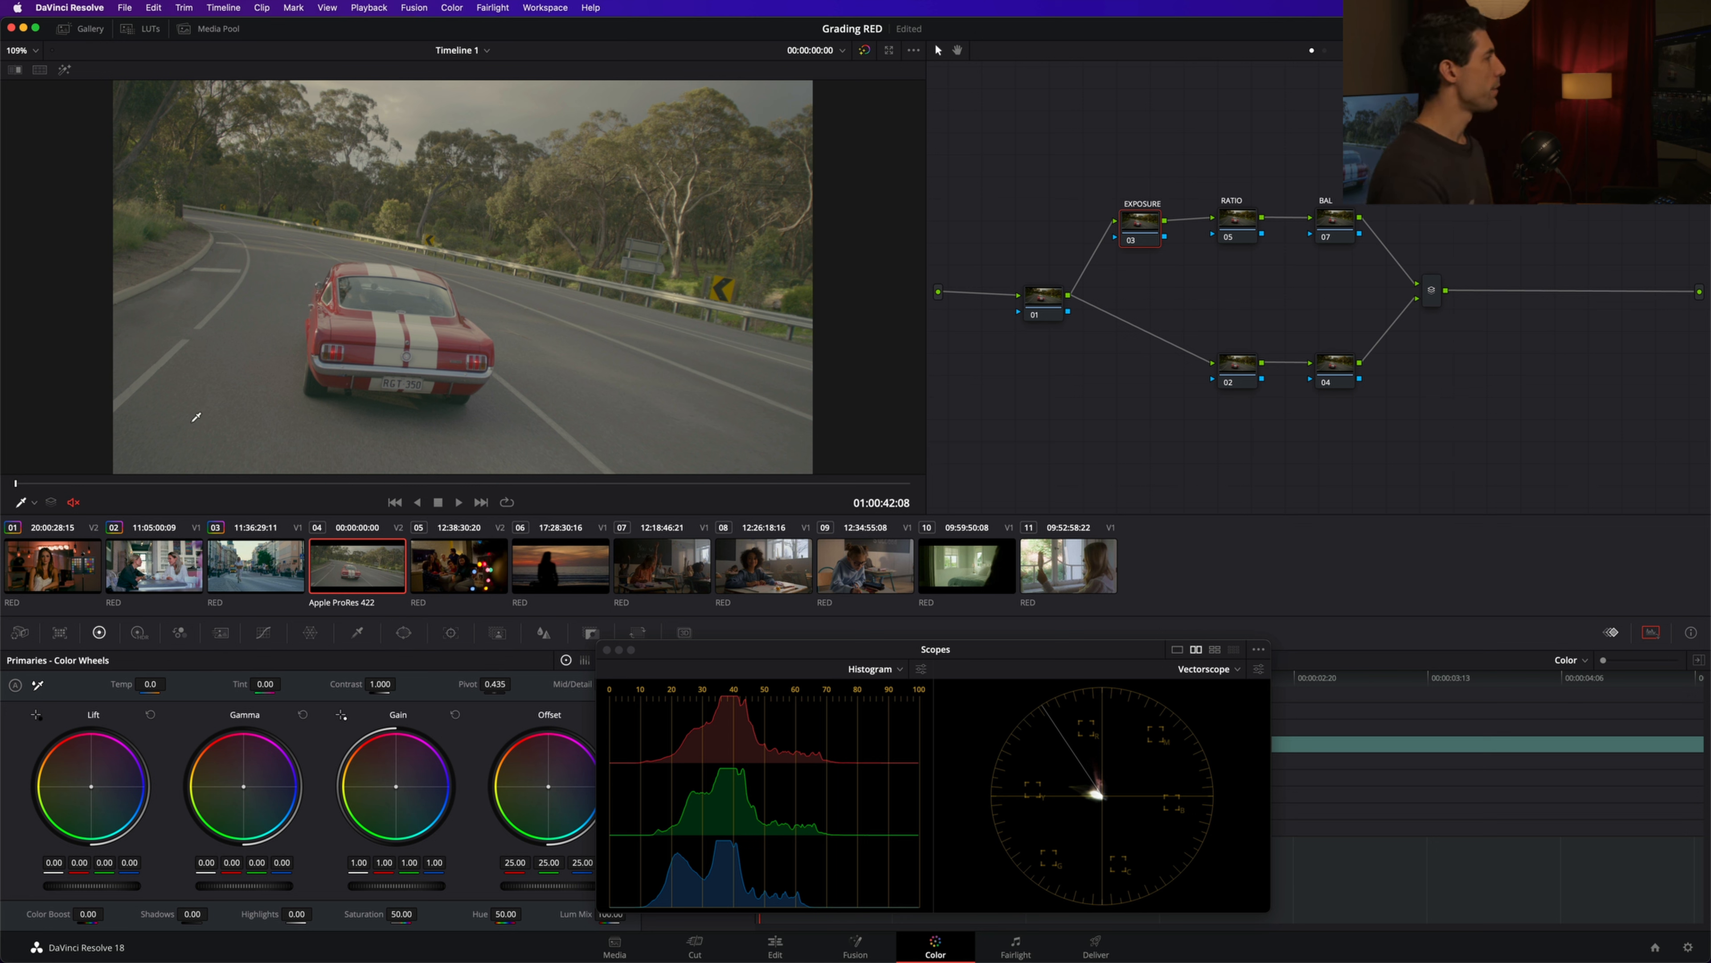
{"action": "right_click", "coordinate": [332, 569]}
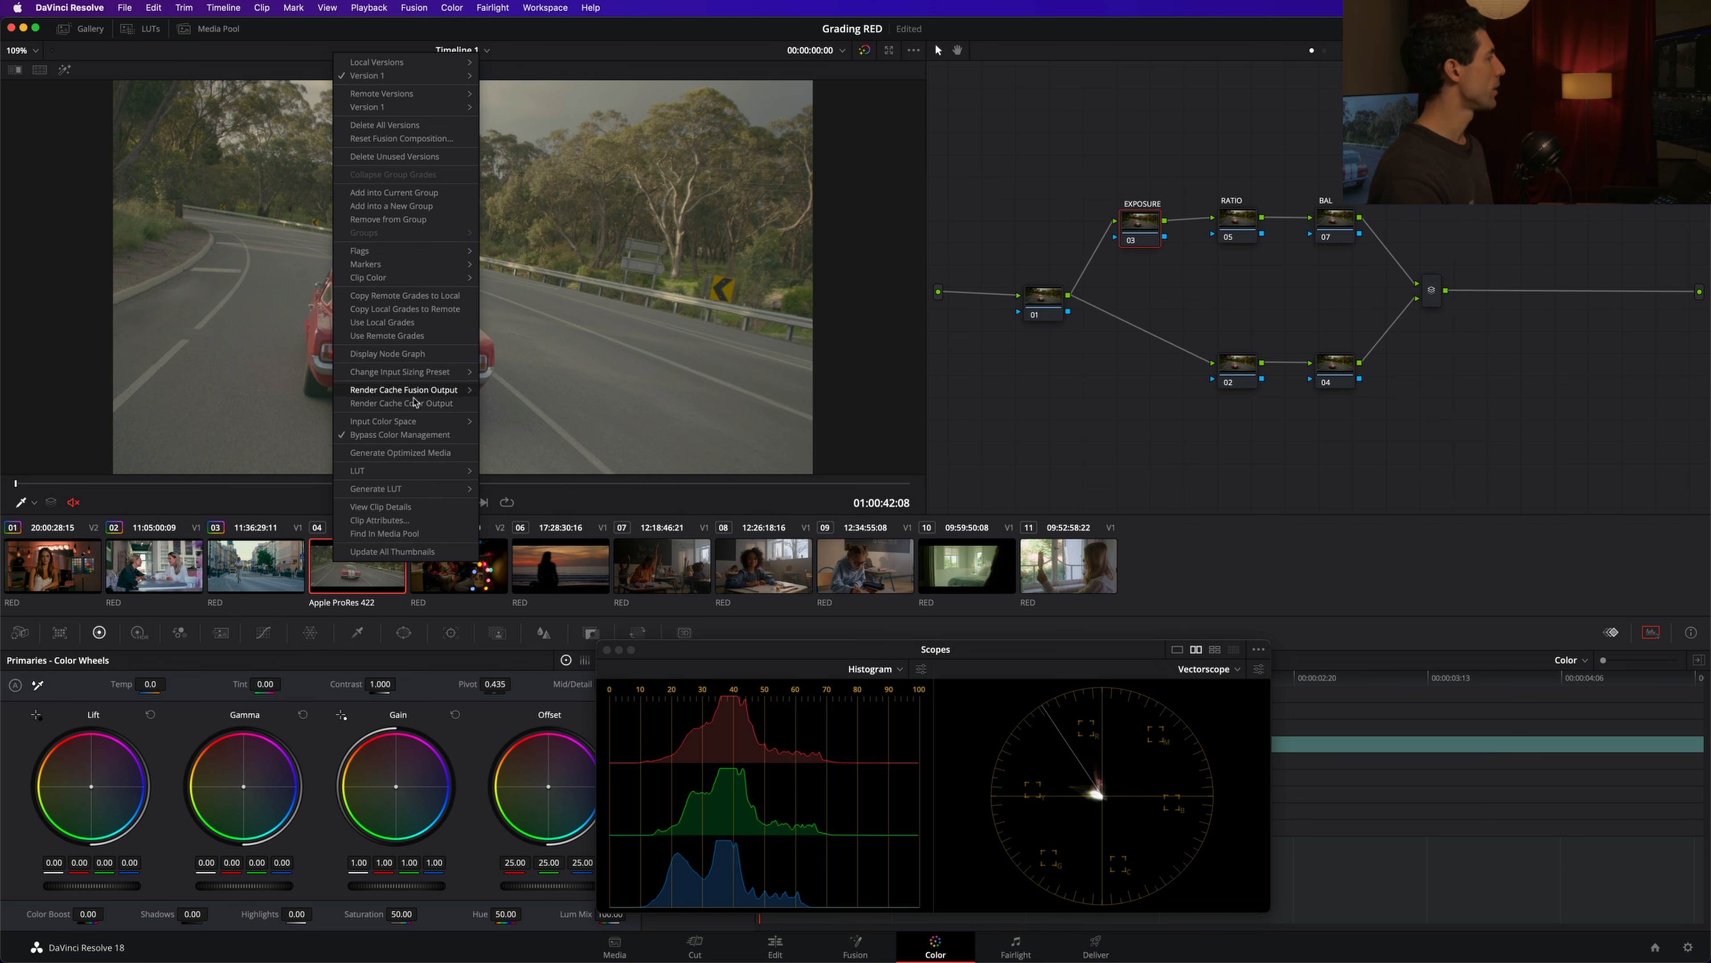
{"action": "mouse_move", "coordinate": [413, 419]}
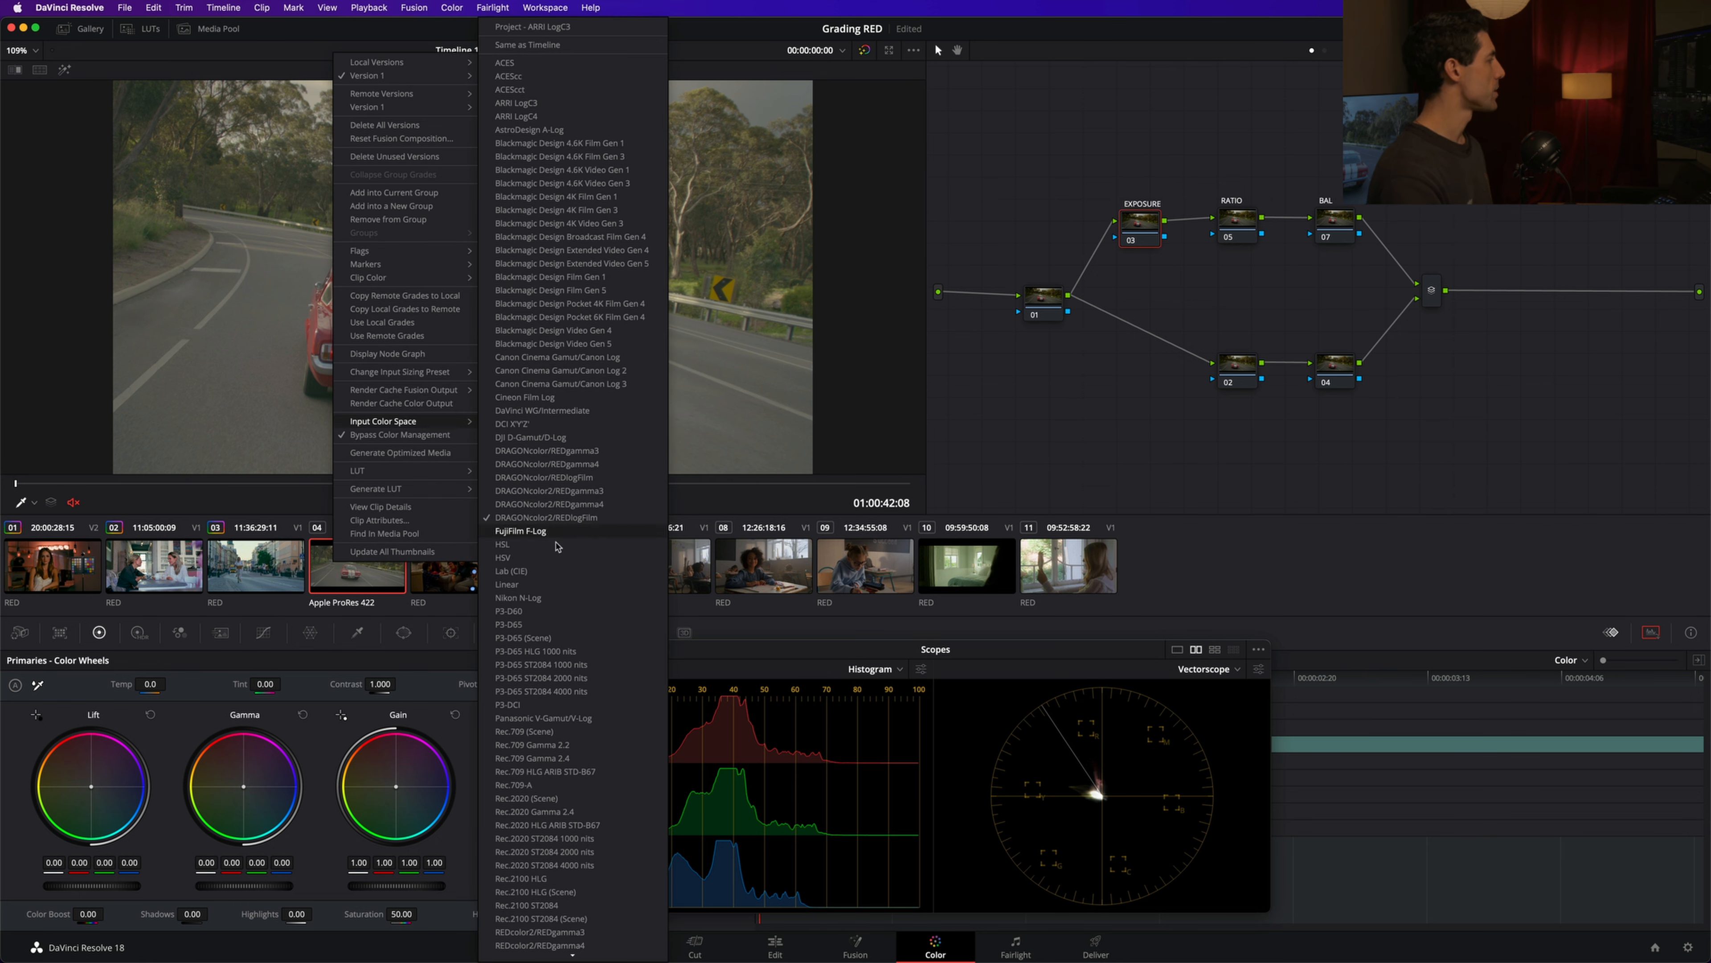
{"action": "mouse_move", "coordinate": [559, 956]}
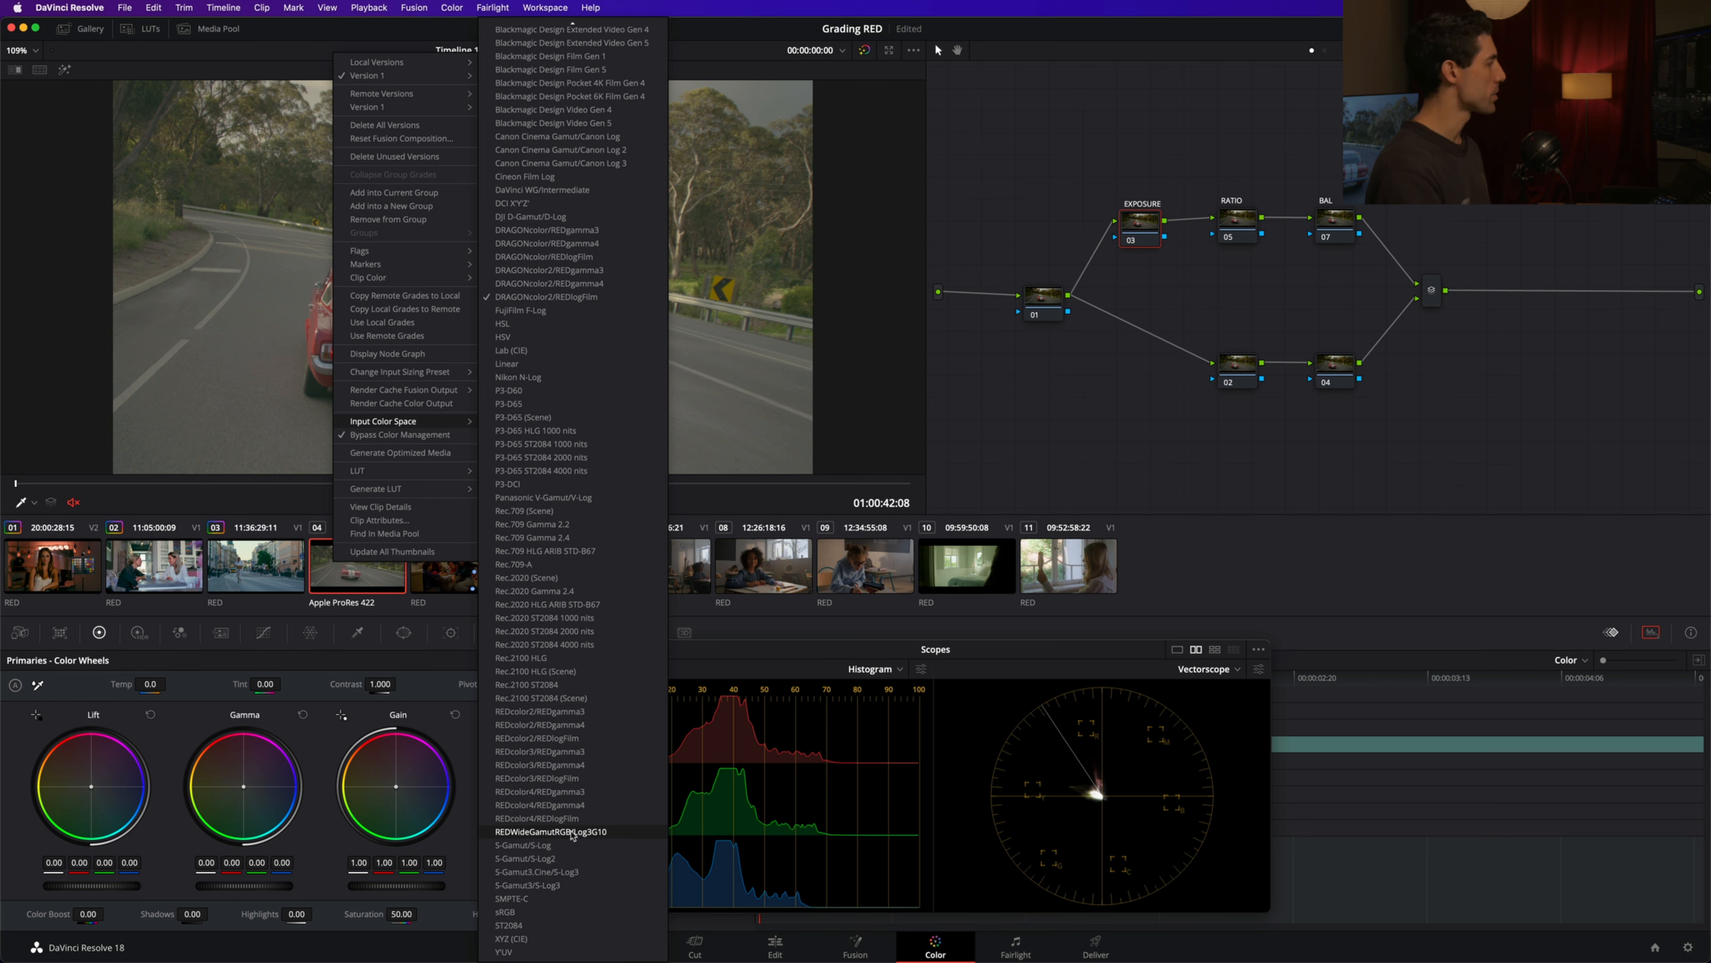
{"action": "left_click", "coordinate": [571, 832]}
{"action": "right_click", "coordinate": [372, 566]}
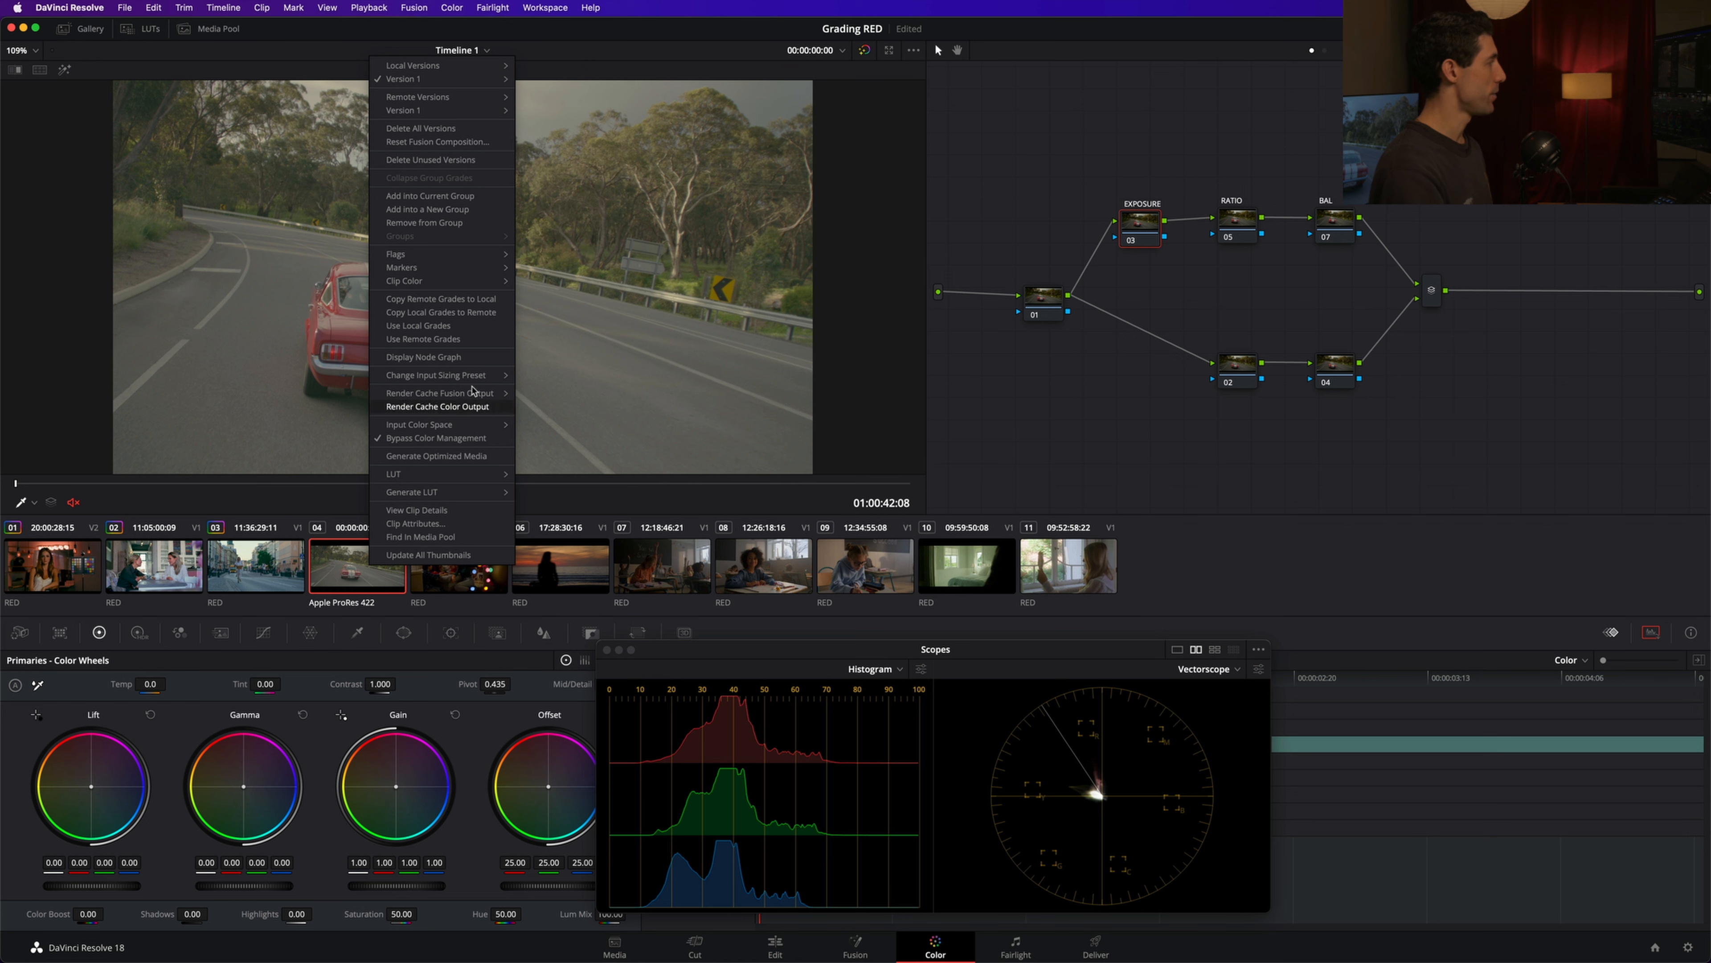
{"action": "left_click", "coordinate": [472, 439]}
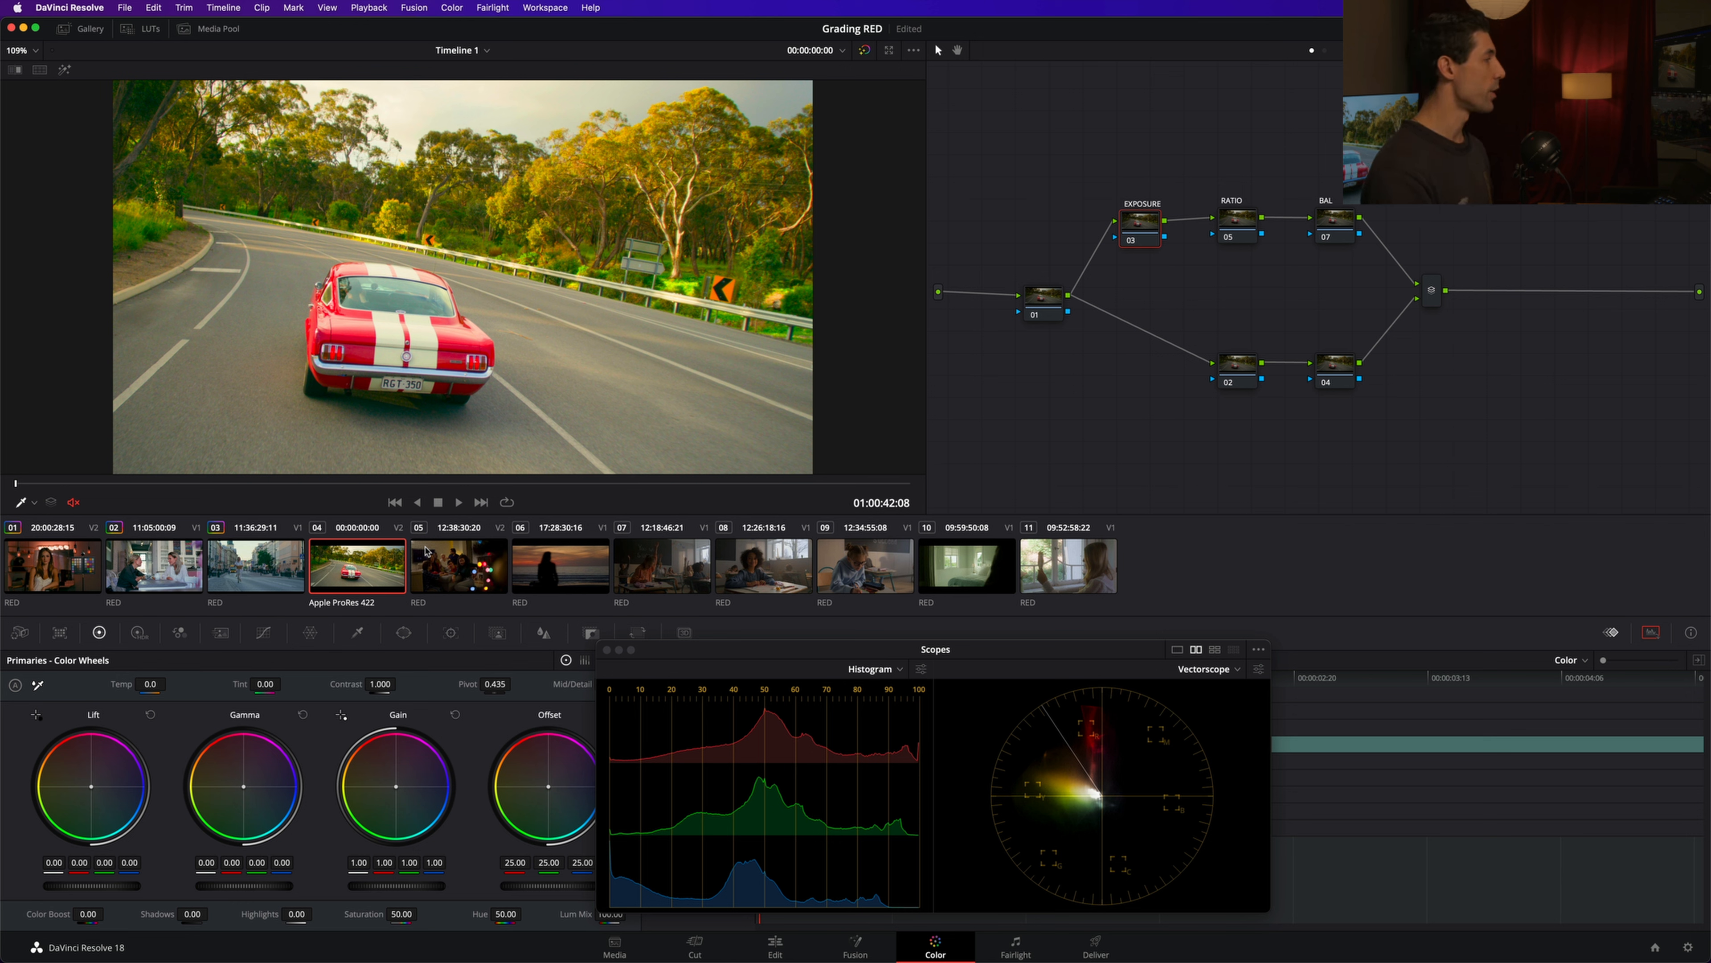
- Set the fourth clip's input color space to DRAGONcolor2/REDlogFilm and save the project
{"action": "right_click", "coordinate": [425, 551]}
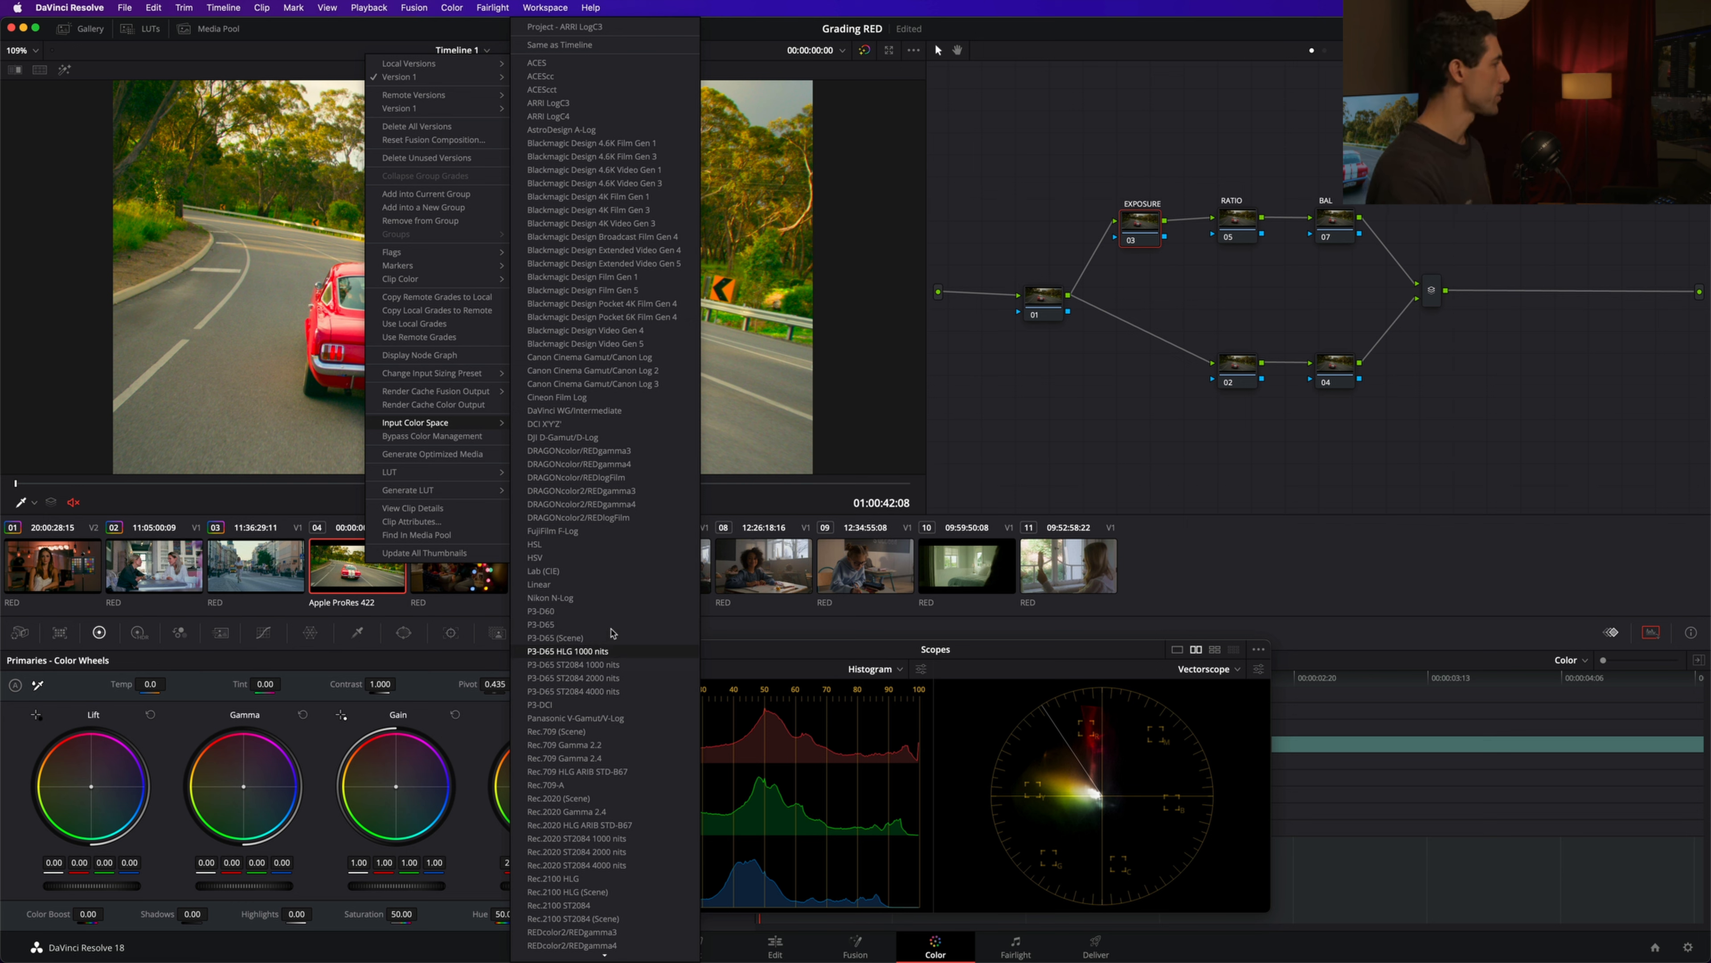
{"action": "scroll", "coordinate": [613, 606], "scroll_direction": "down", "scroll_amount": 5}
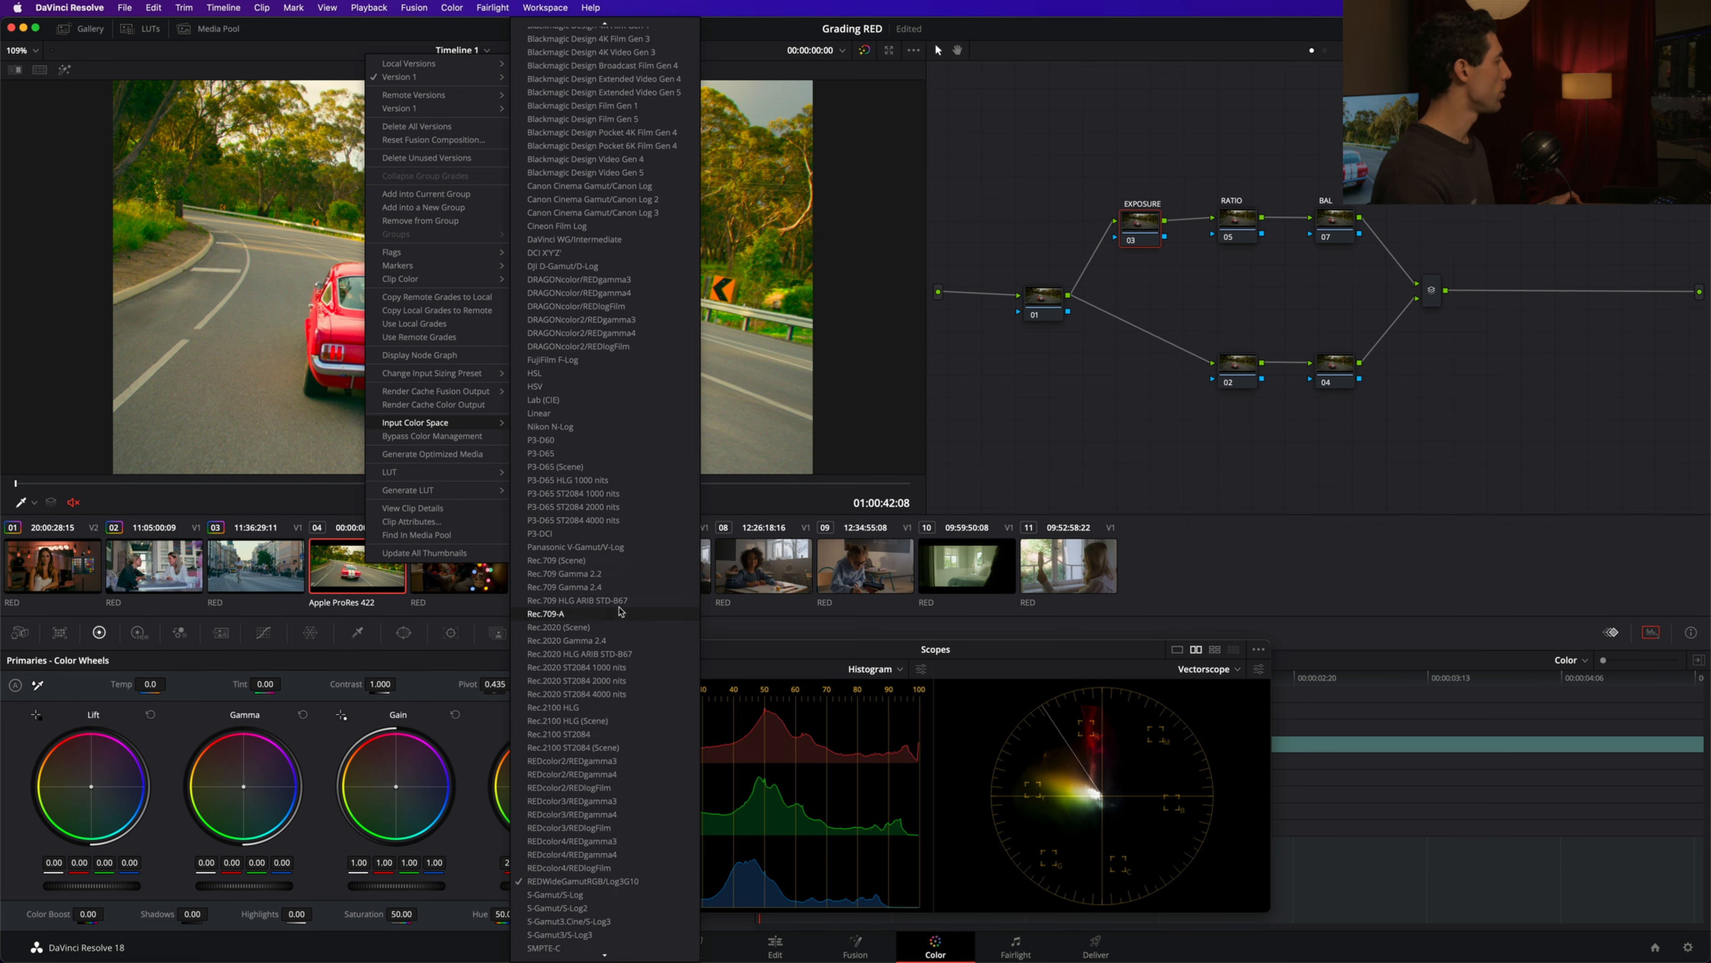
{"action": "scroll", "coordinate": [620, 610], "scroll_direction": "down", "scroll_amount": 2}
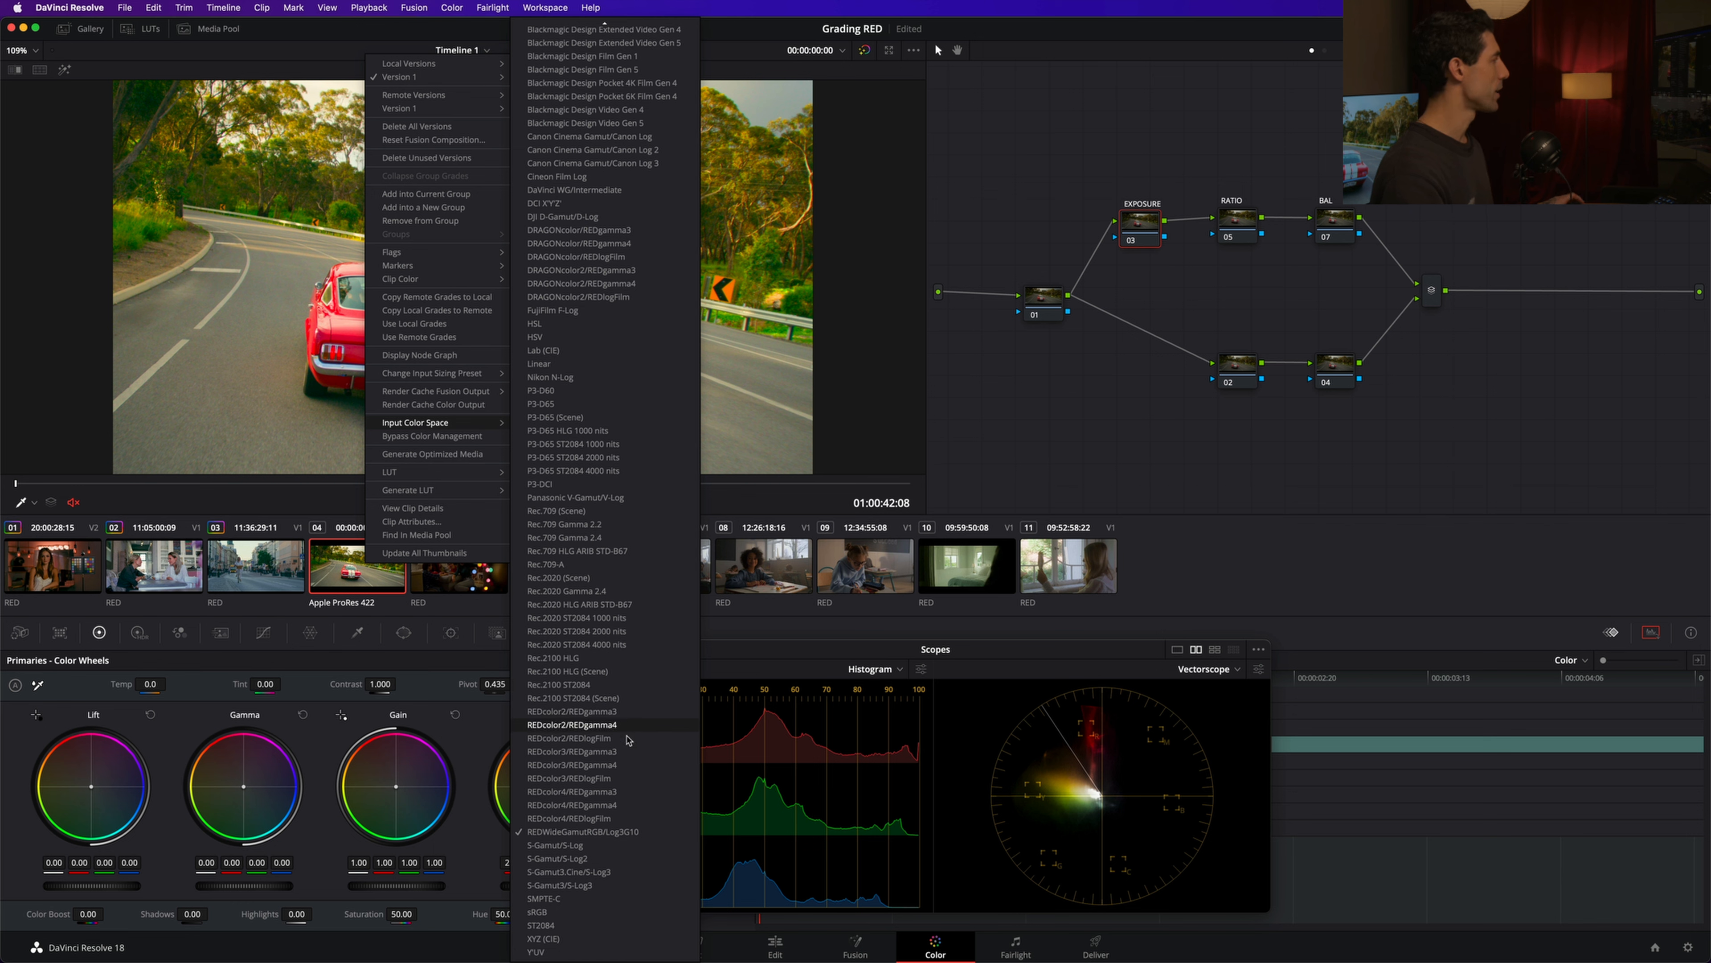
{"action": "scroll", "coordinate": [628, 750], "scroll_direction": "up", "scroll_amount": 7}
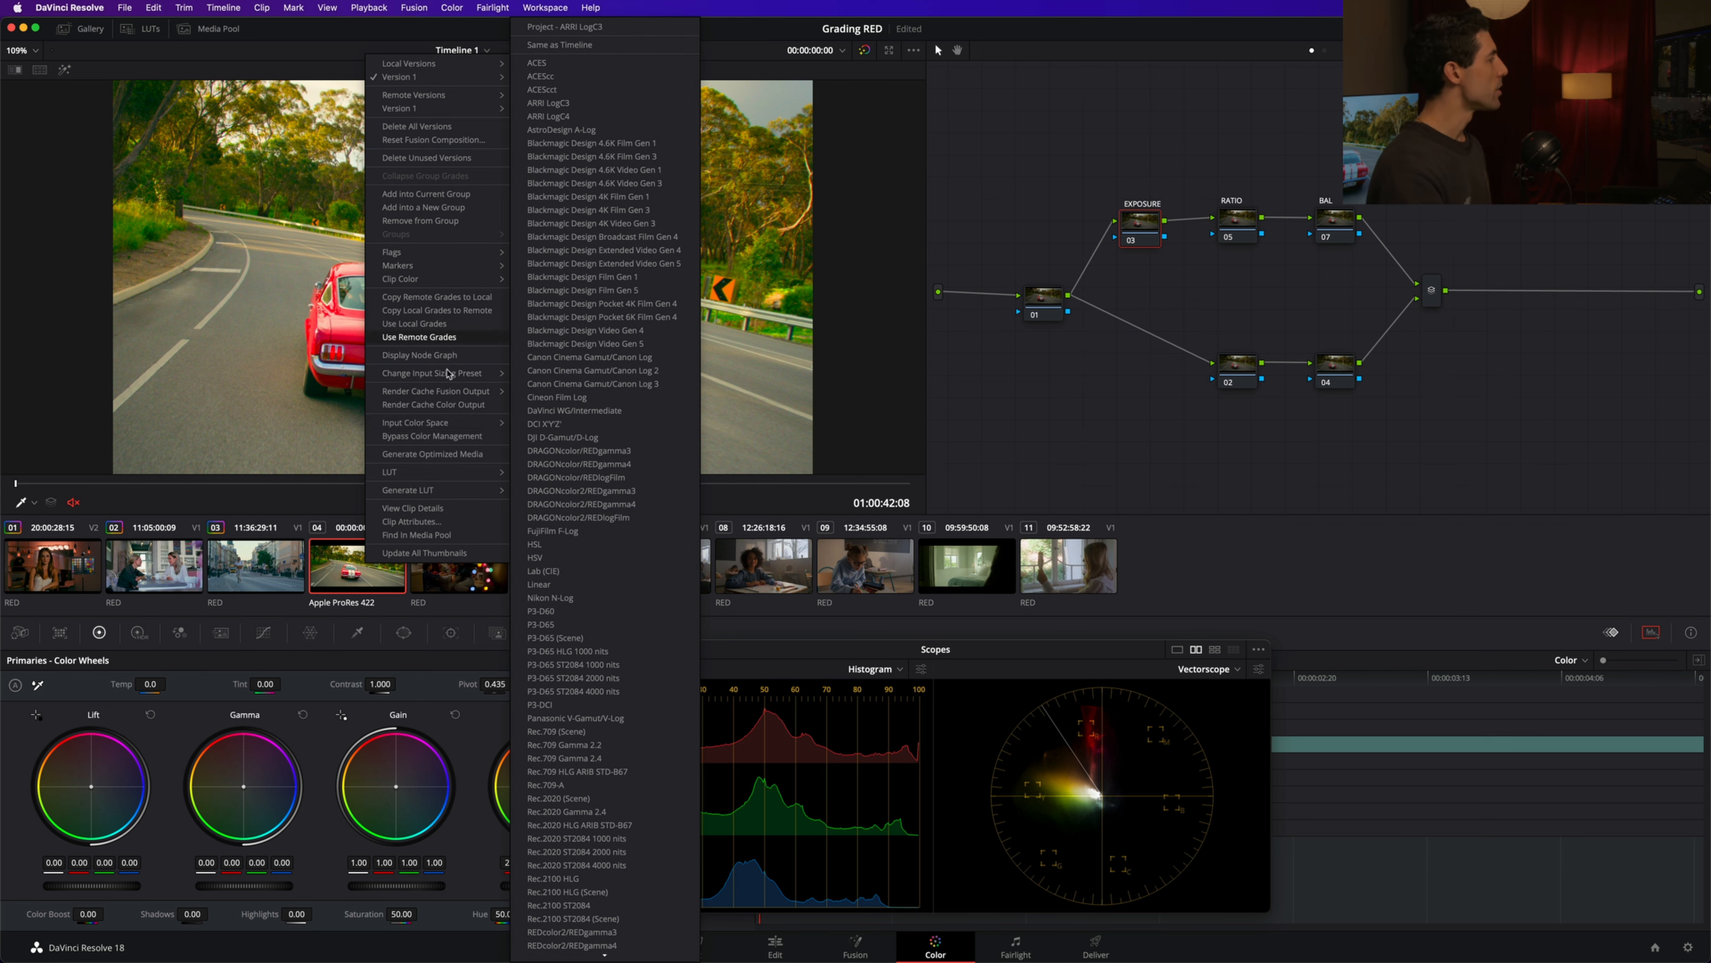
{"action": "scroll", "coordinate": [625, 485], "scroll_direction": "up", "scroll_amount": 3}
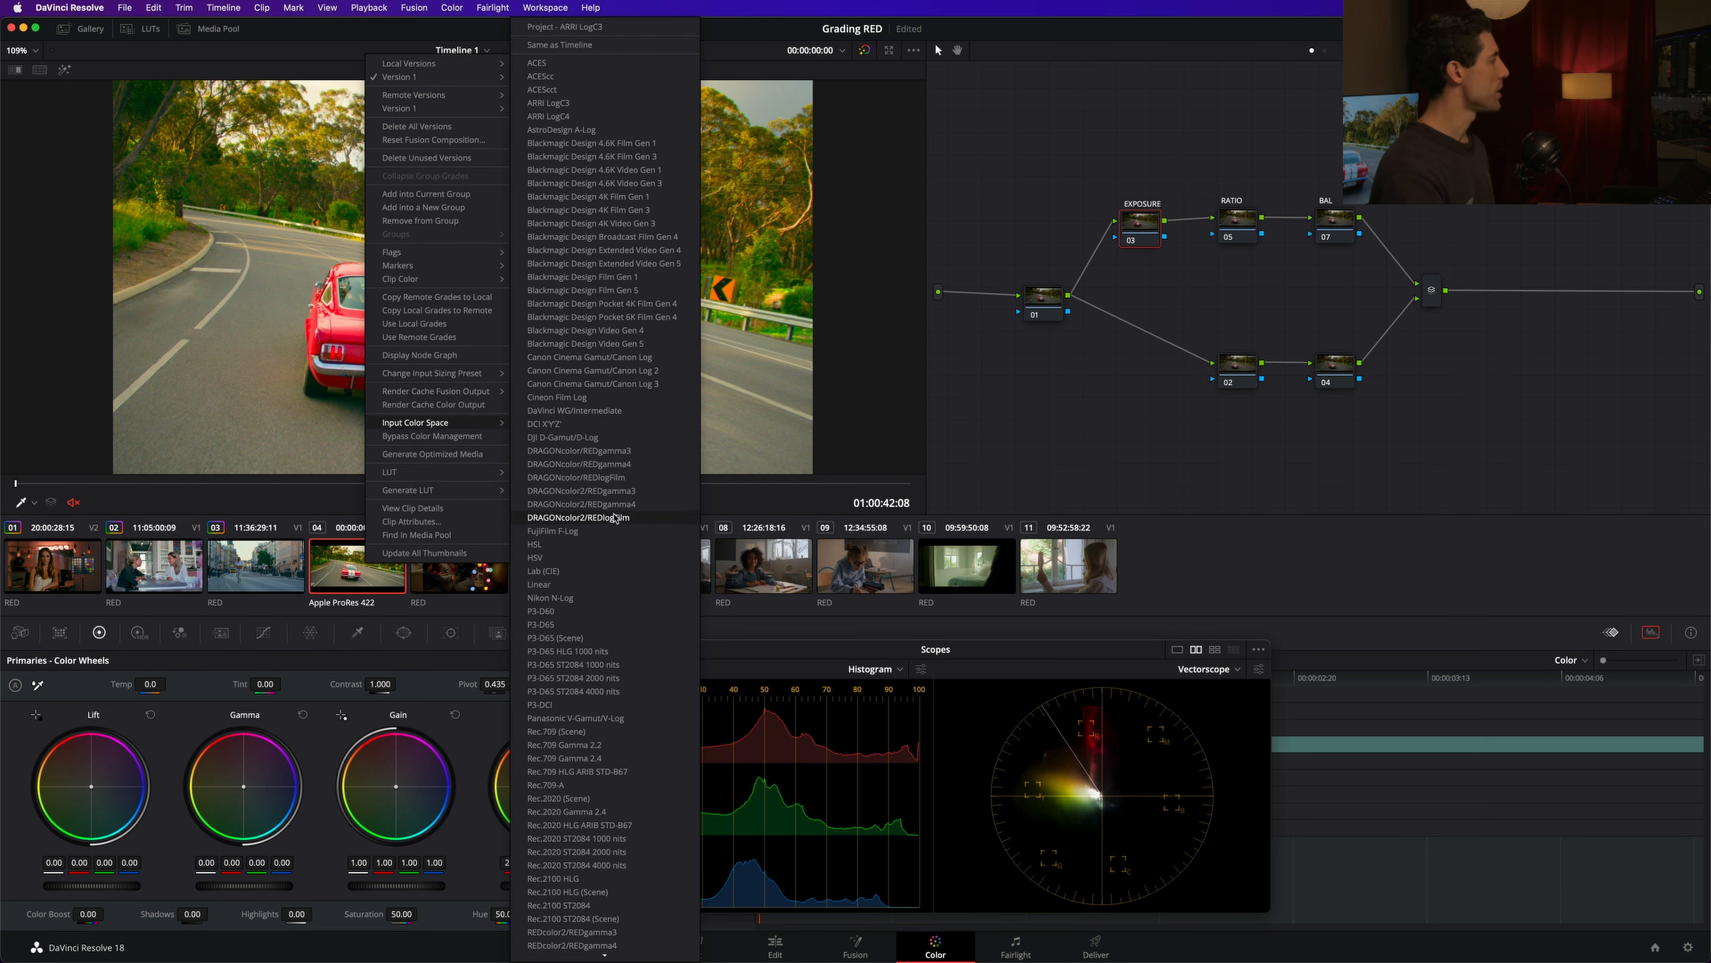
{"action": "left_click", "coordinate": [621, 519]}
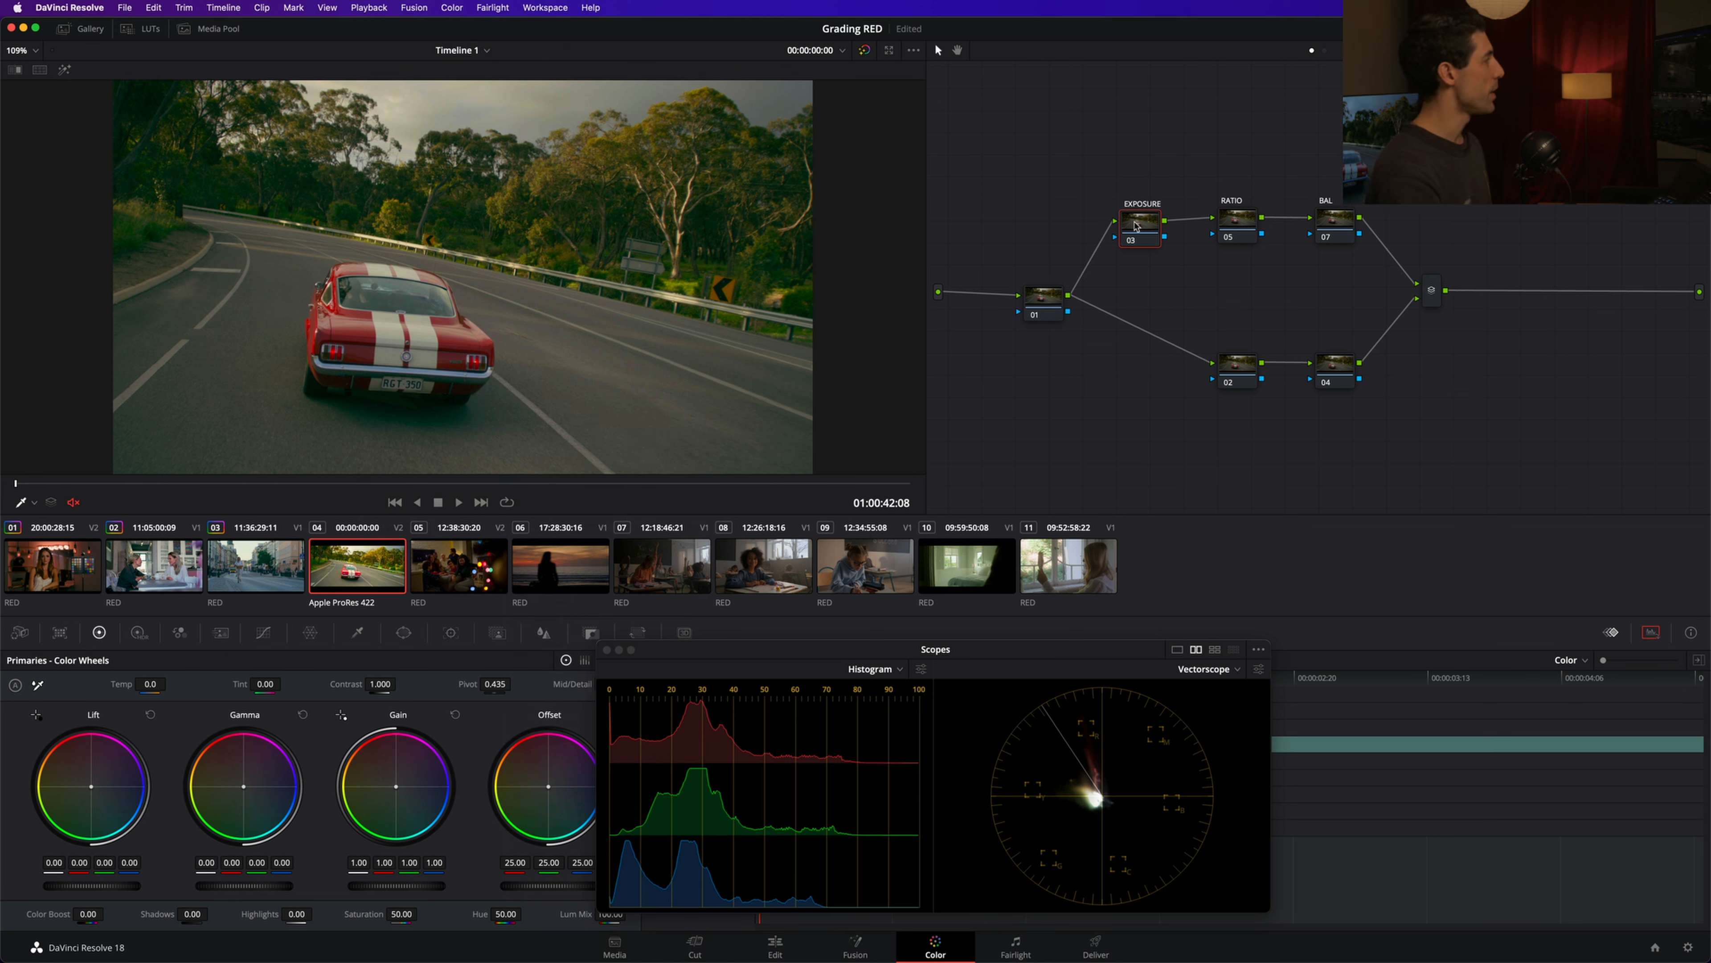
{"action": "left_click_drag", "start_coordinate": [1139, 224], "coordinate": [1137, 226]}
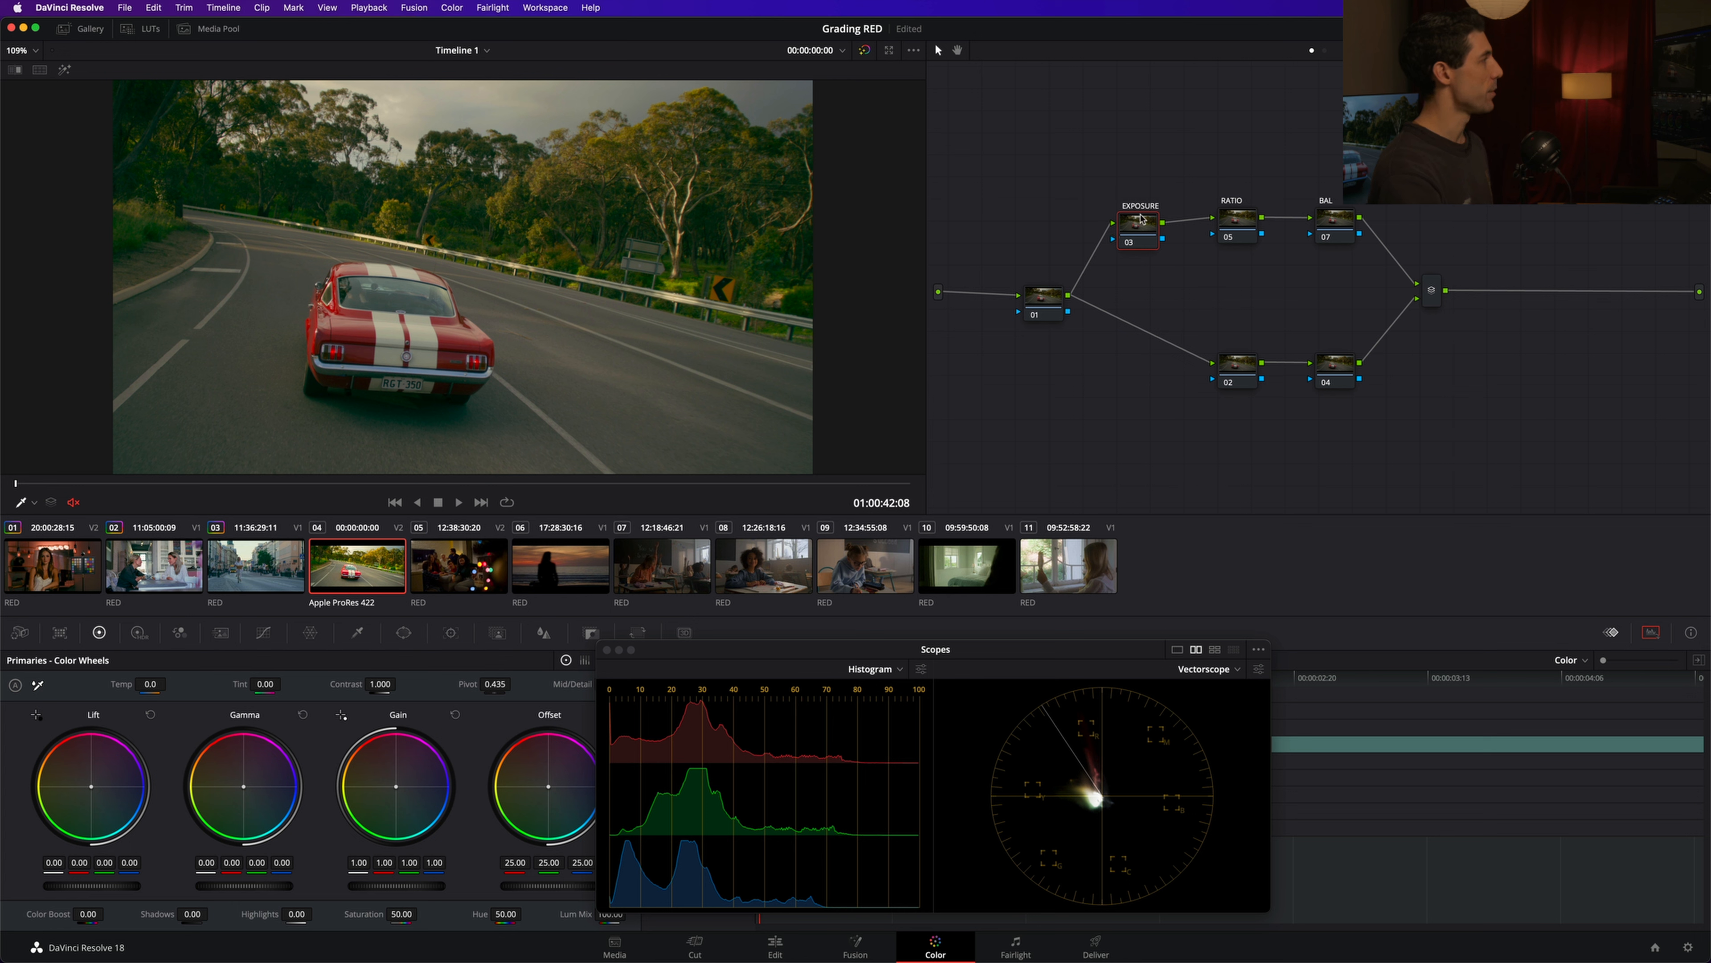
{"action": "right_click", "coordinate": [1132, 225]}
{"action": "left_click", "coordinate": [1145, 145]}
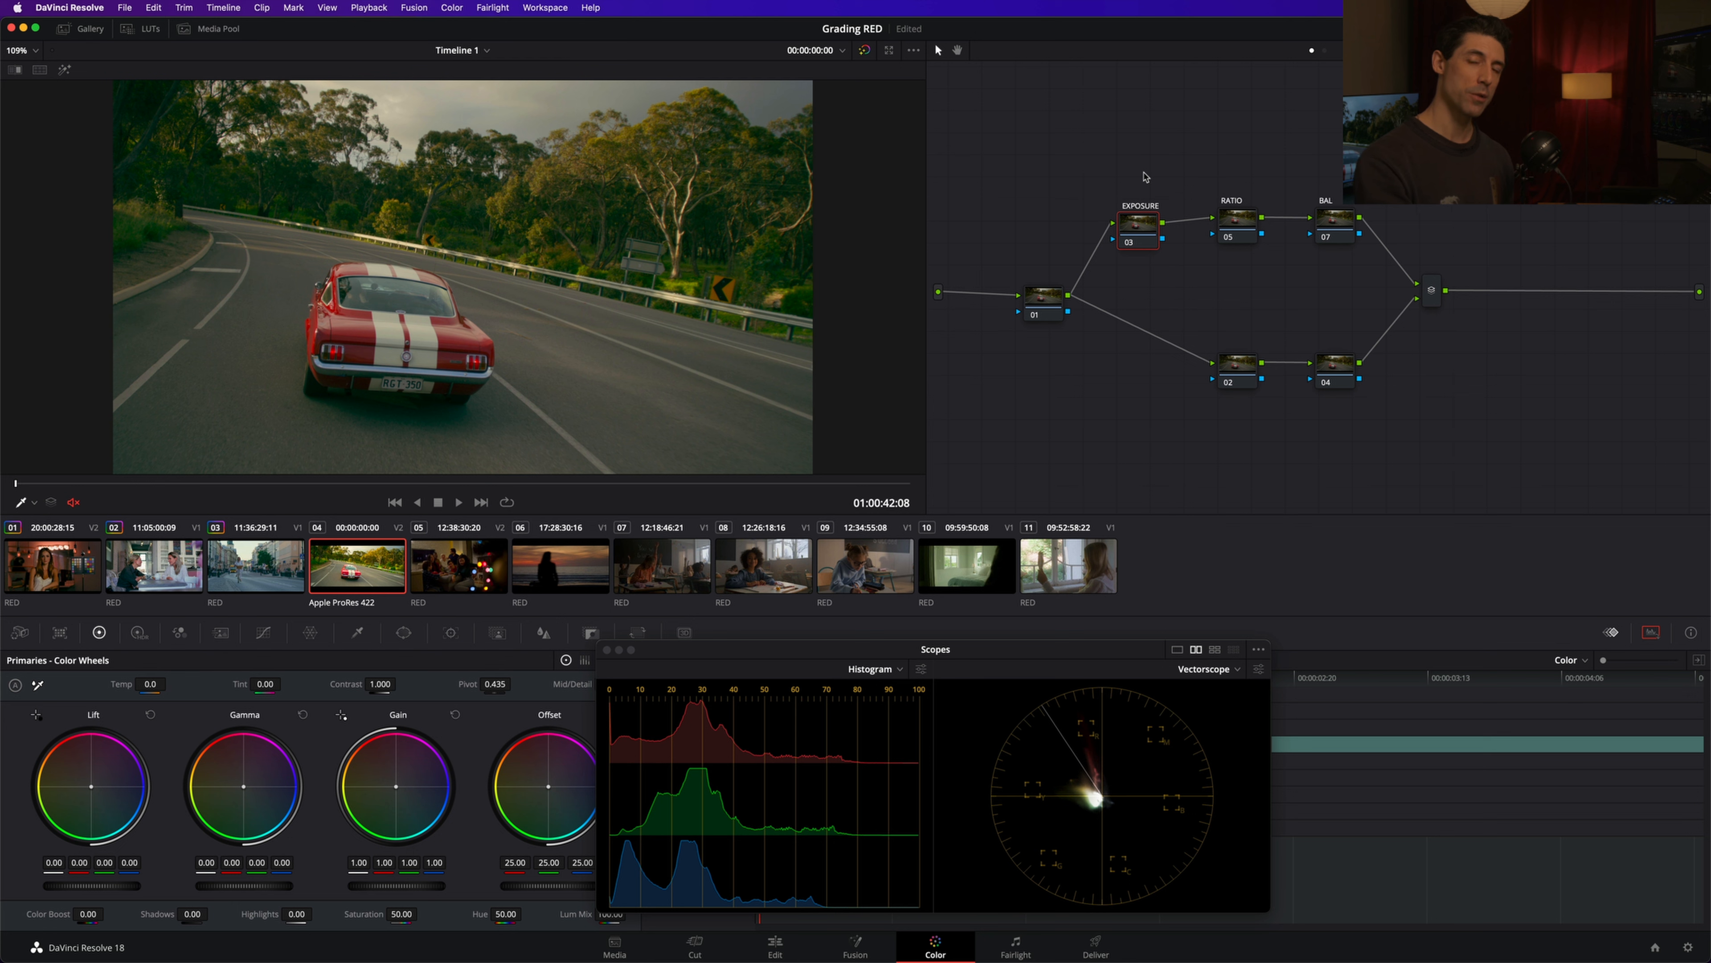
{"action": "key", "text": "super+s"}
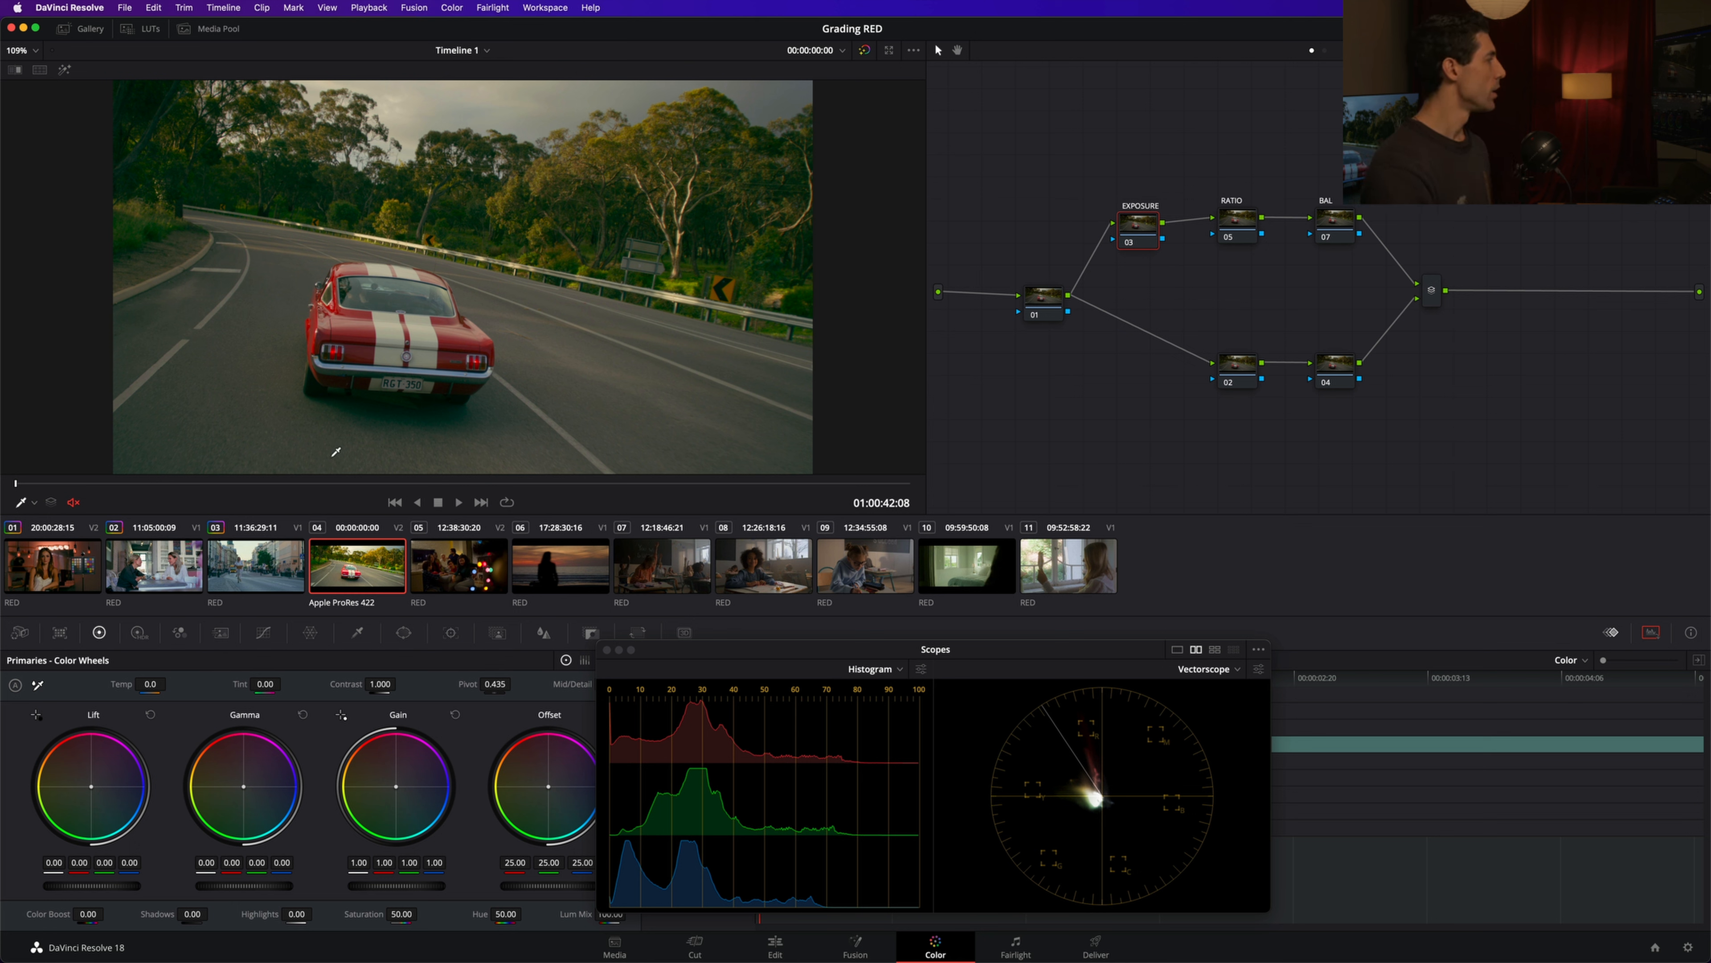
- Select the fifth clip and examine the saturated colored lights close up and in the full frame
{"action": "left_click", "coordinate": [448, 564]}
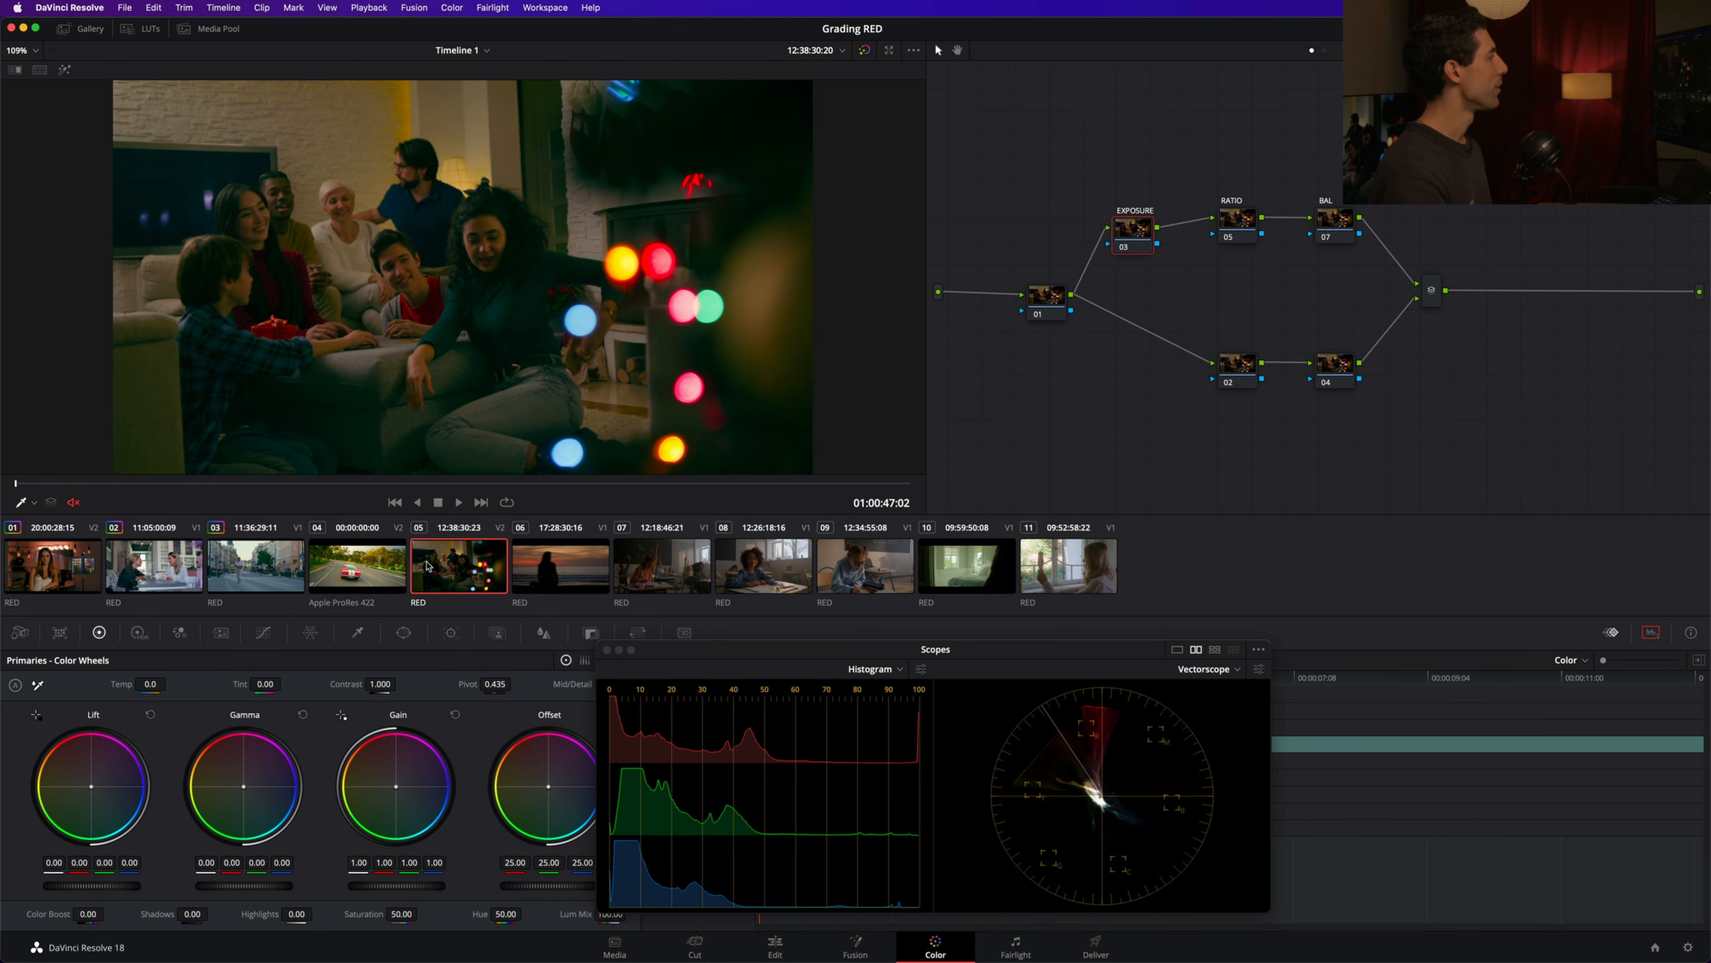
{"action": "left_click_drag", "start_coordinate": [1139, 241], "coordinate": [1154, 211]}
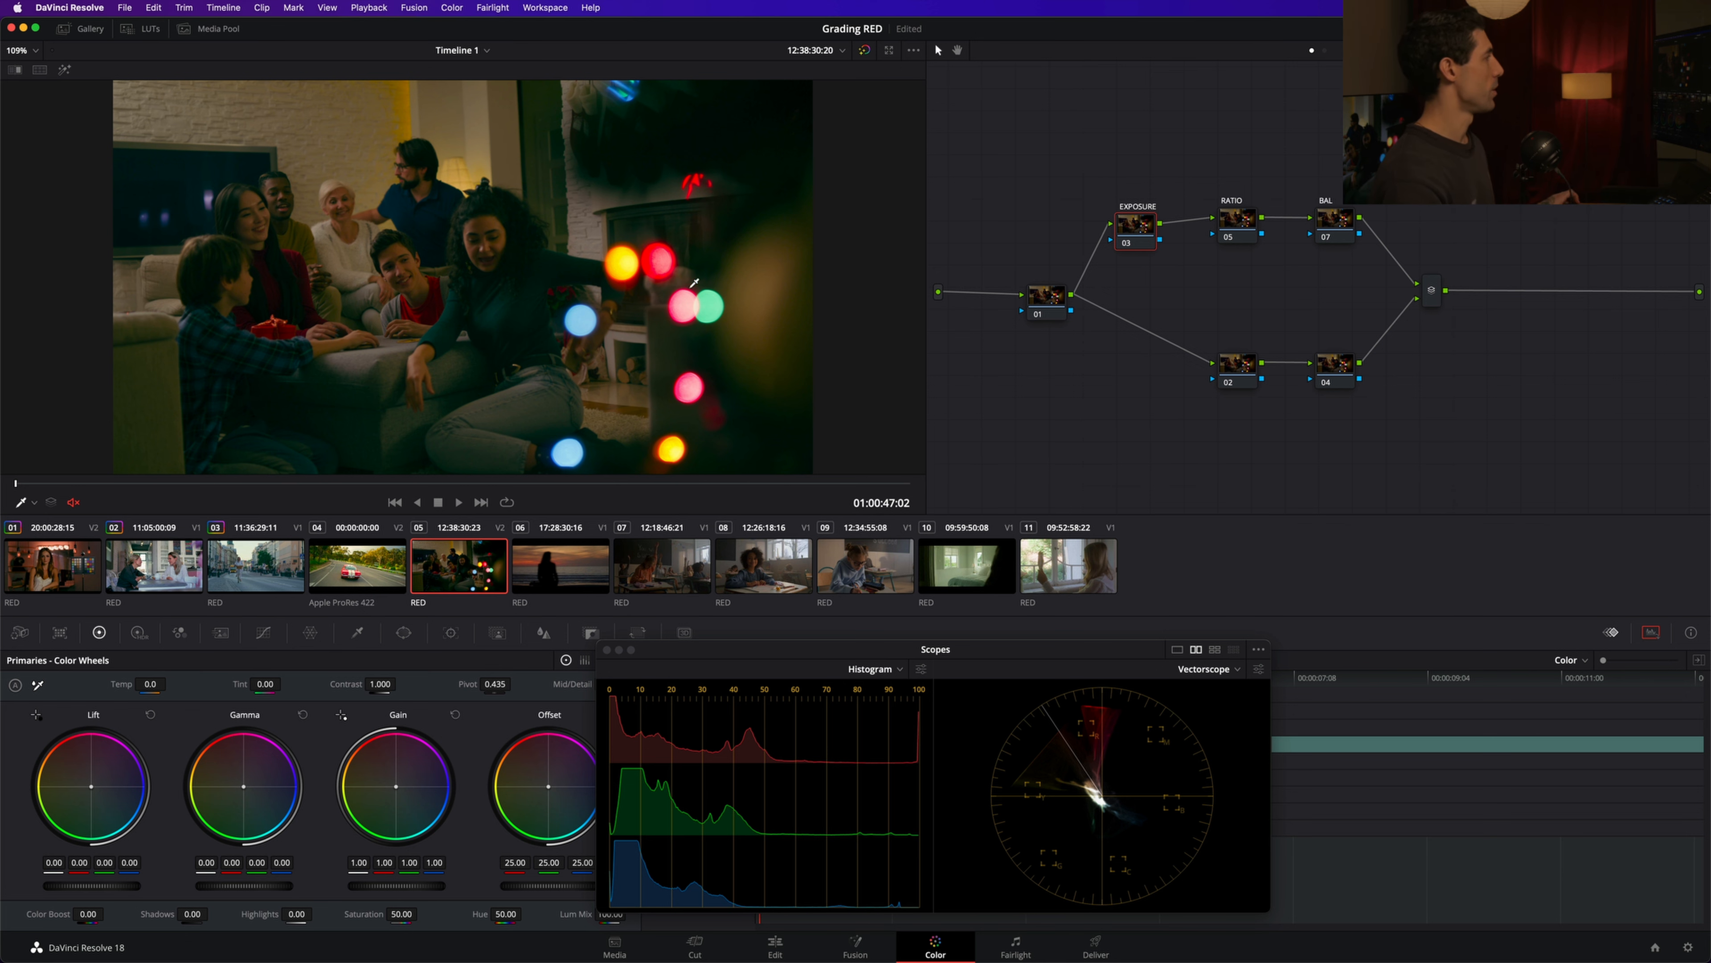
{"action": "scroll", "coordinate": [694, 282], "scroll_direction": "up", "scroll_amount": 10}
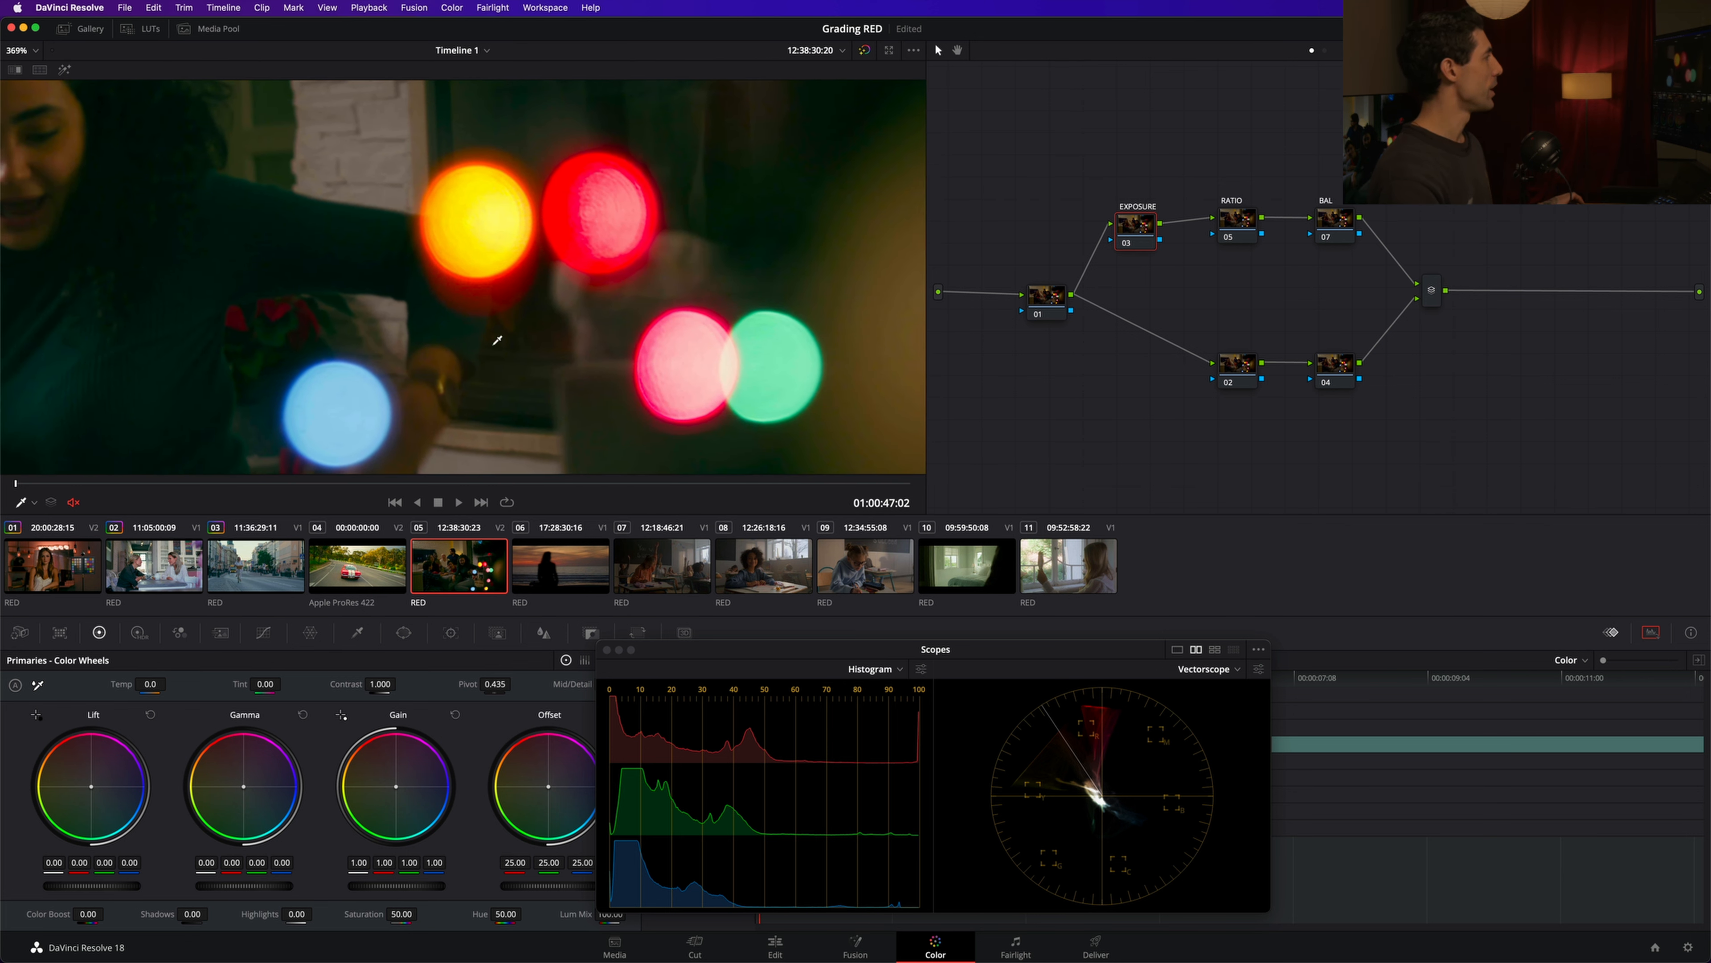
{"action": "scroll", "coordinate": [525, 200], "scroll_direction": "up", "scroll_amount": 1}
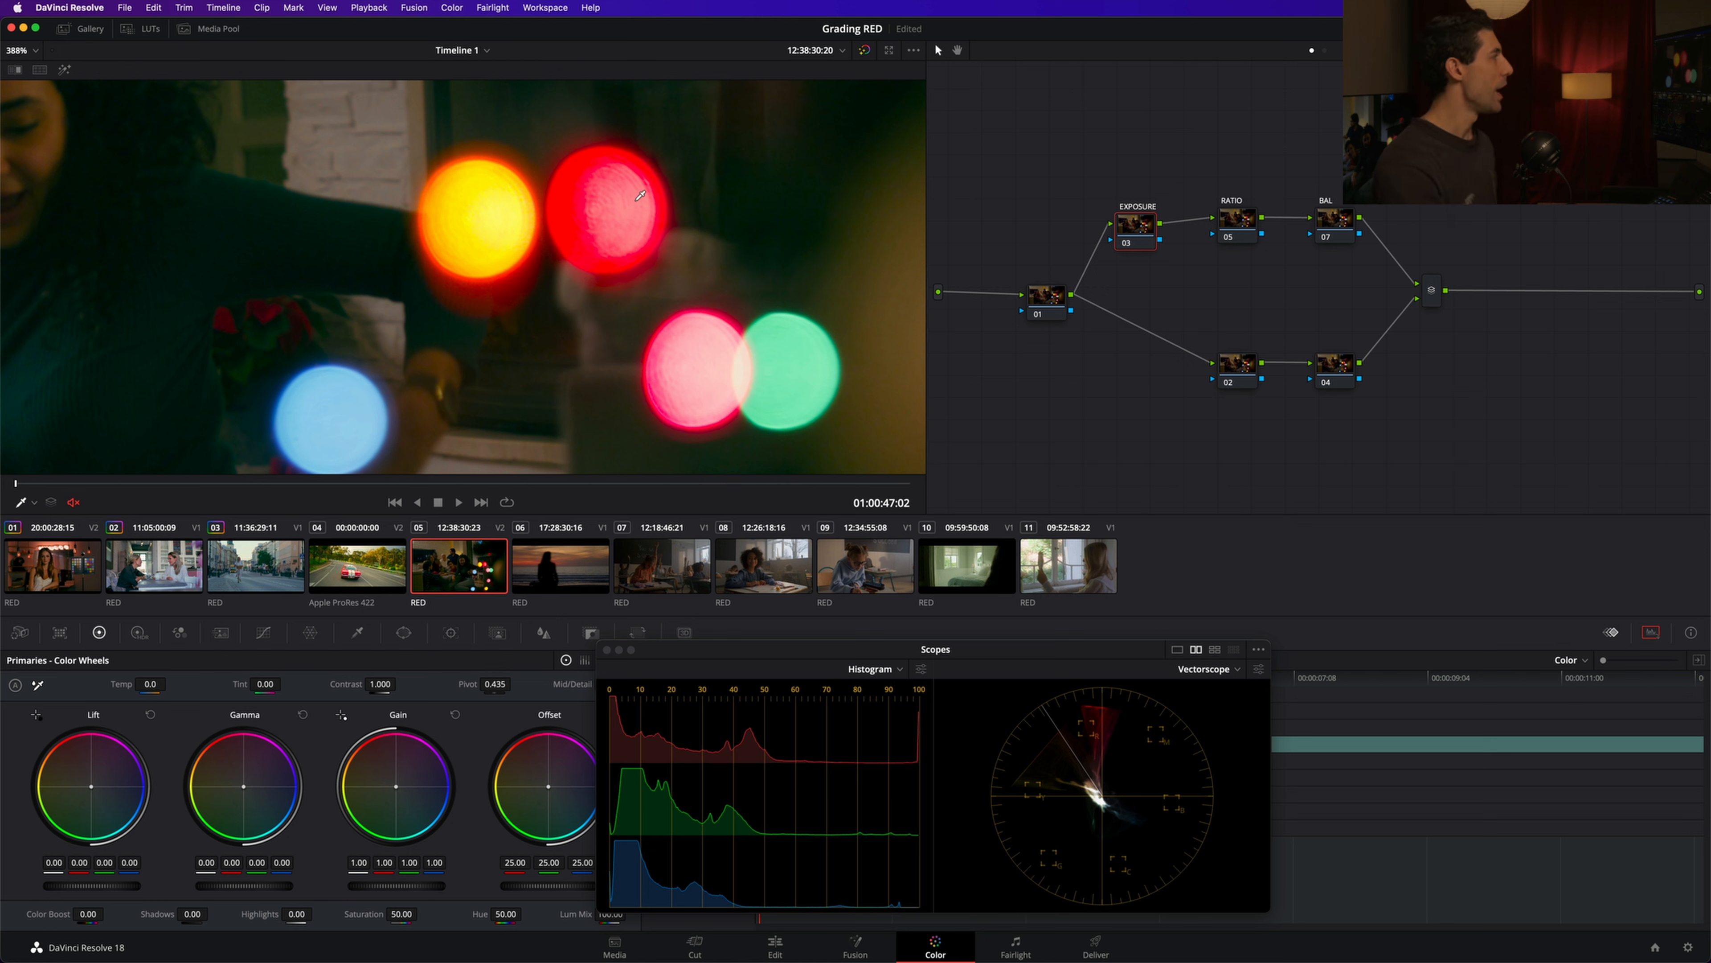
{"action": "scroll", "coordinate": [640, 195], "scroll_direction": "down", "scroll_amount": 5}
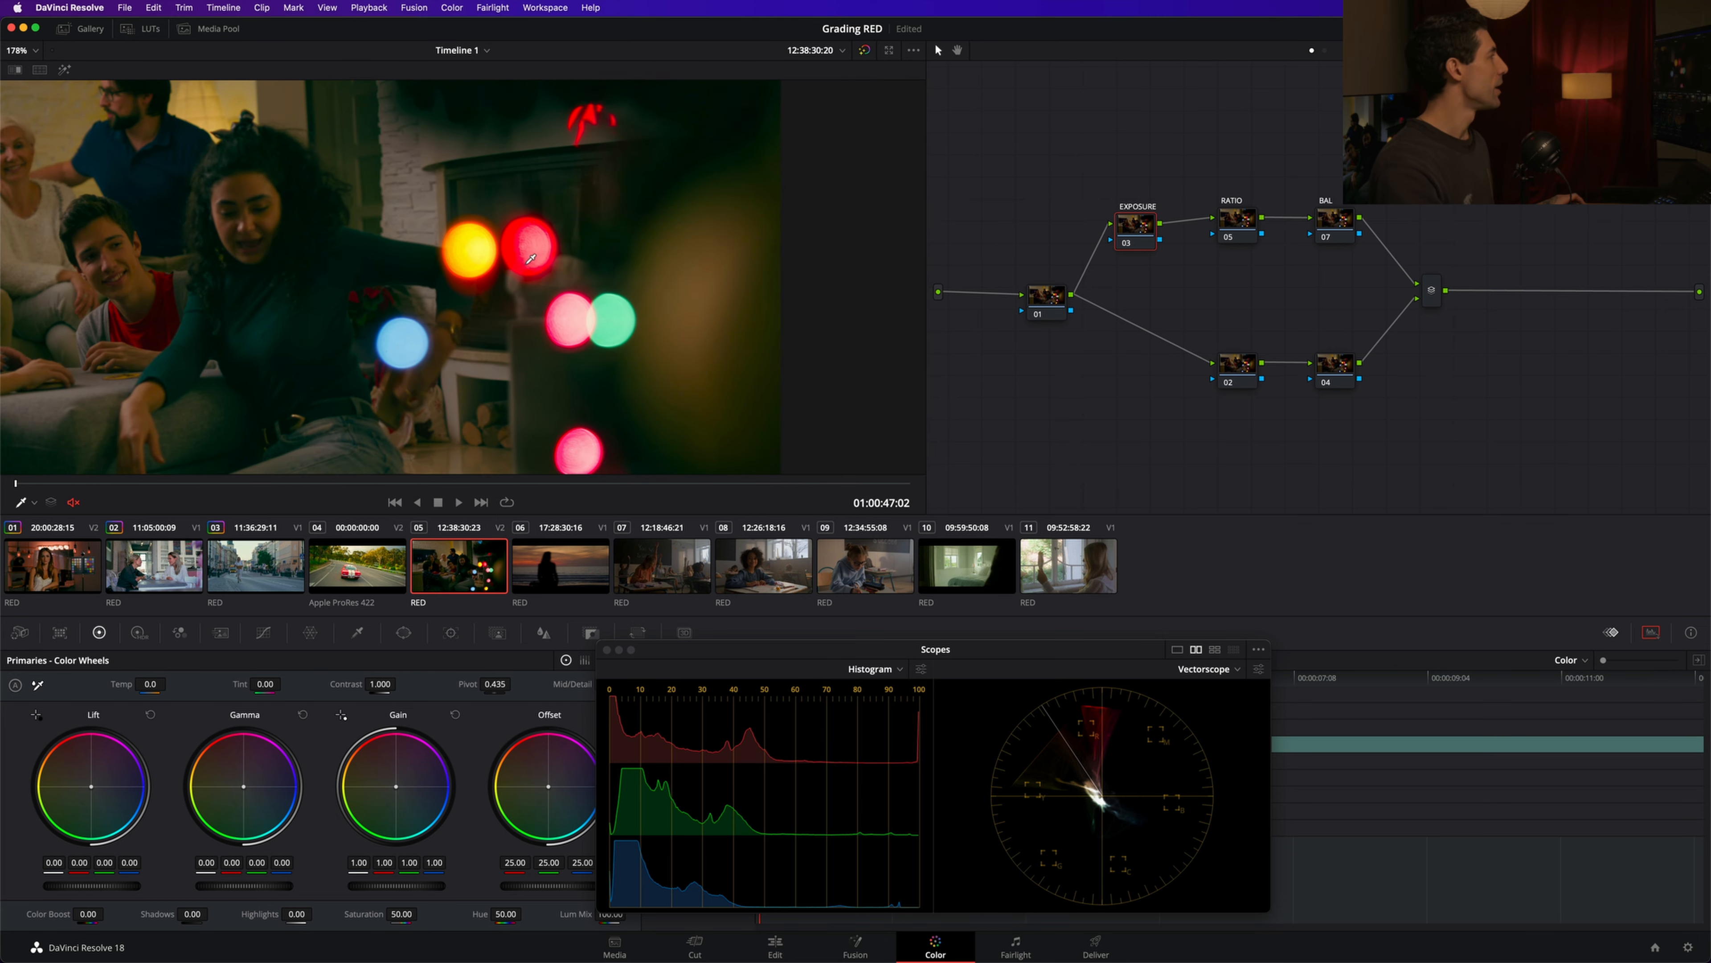
{"action": "scroll", "coordinate": [539, 277], "scroll_direction": "down", "scroll_amount": 3}
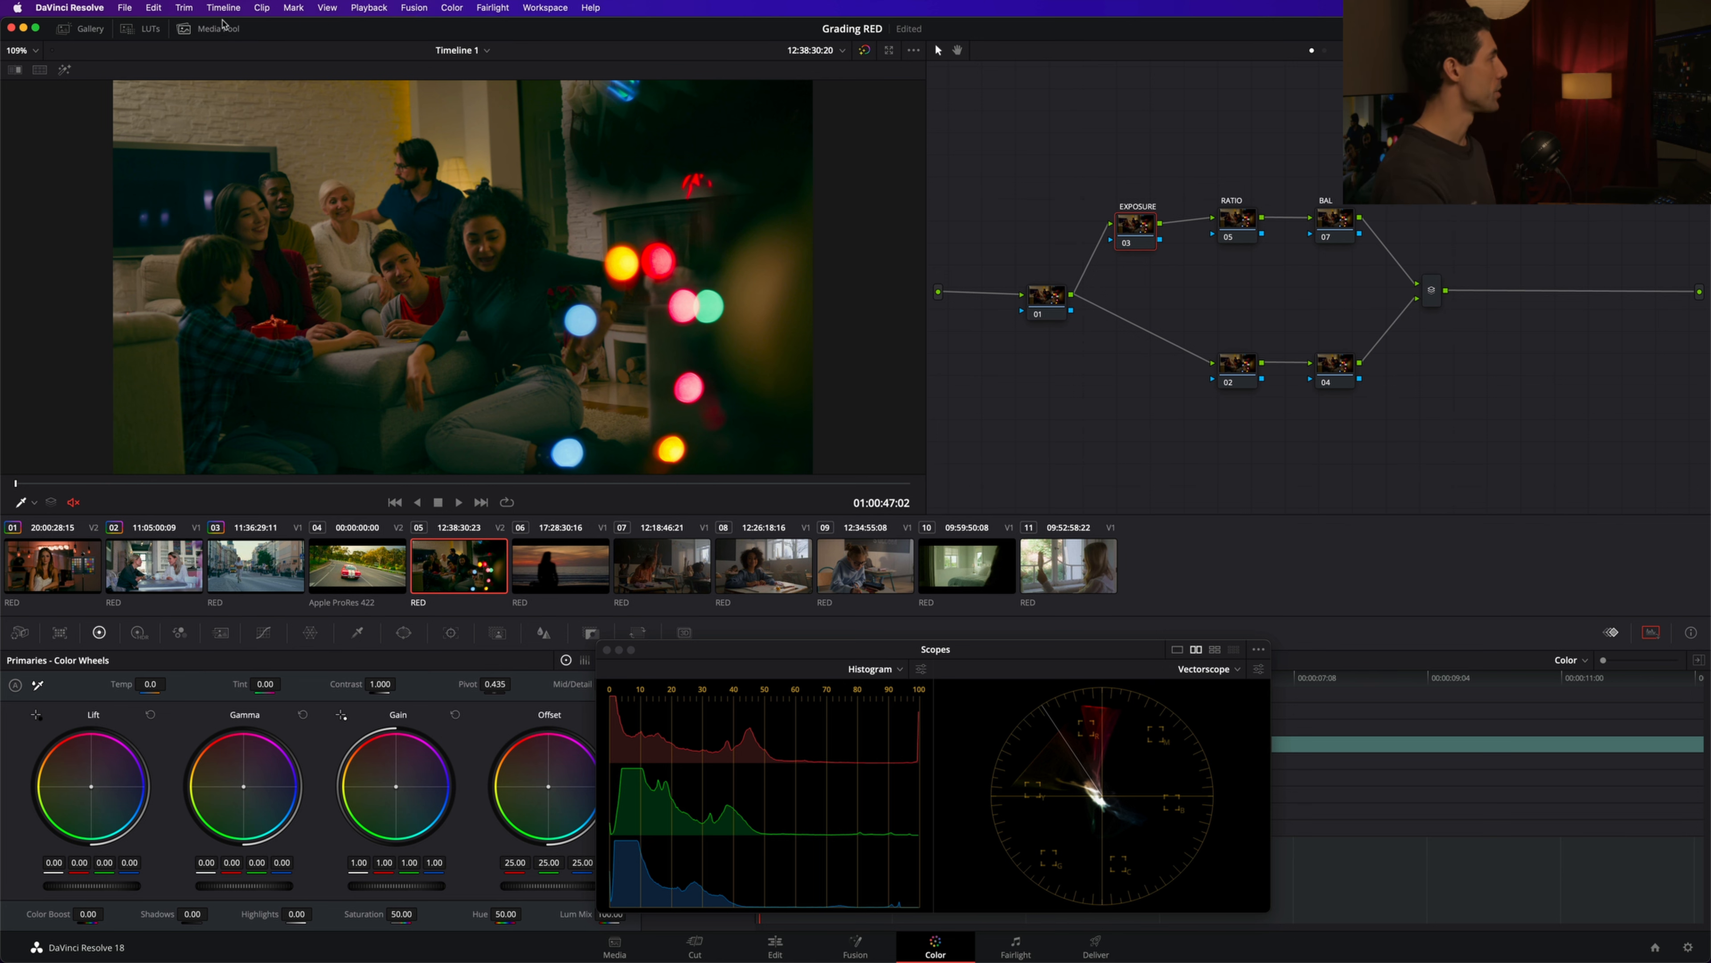
- Apply the Gamut Compress still from the gallery to the fifth clip's node 01, with its working space set to DaVinci Wide Gamut Intermediate
{"action": "left_click", "coordinate": [94, 27]}
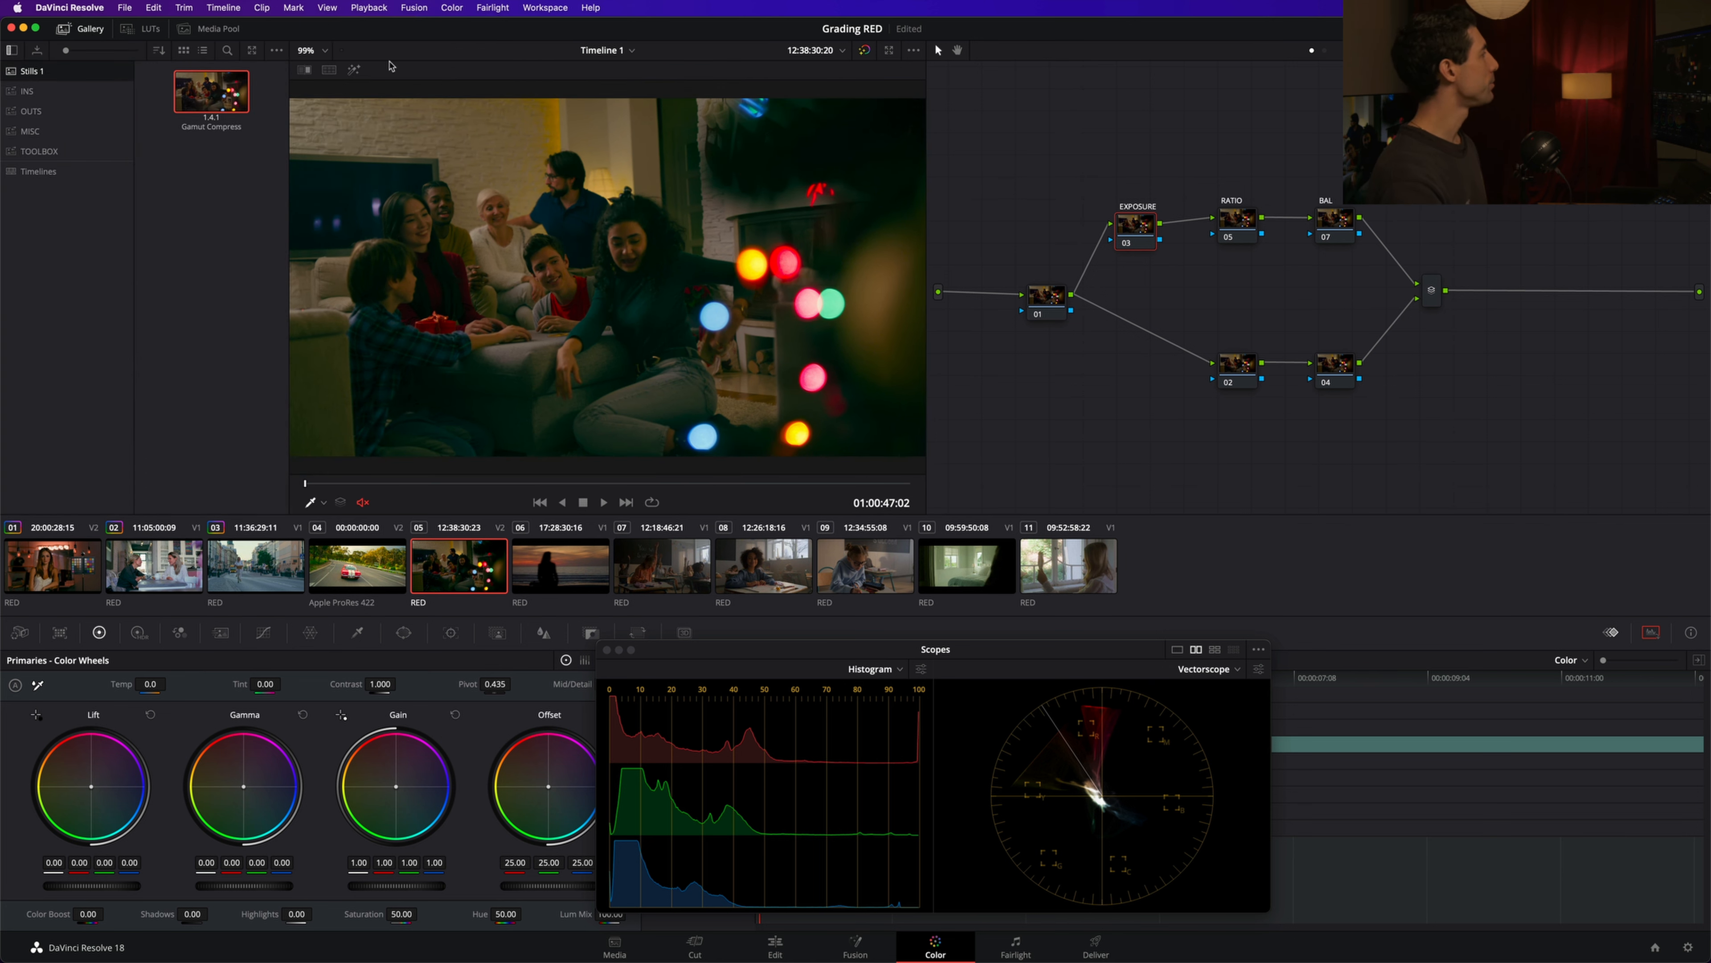
{"action": "left_click_drag", "start_coordinate": [226, 102], "coordinate": [1032, 290]}
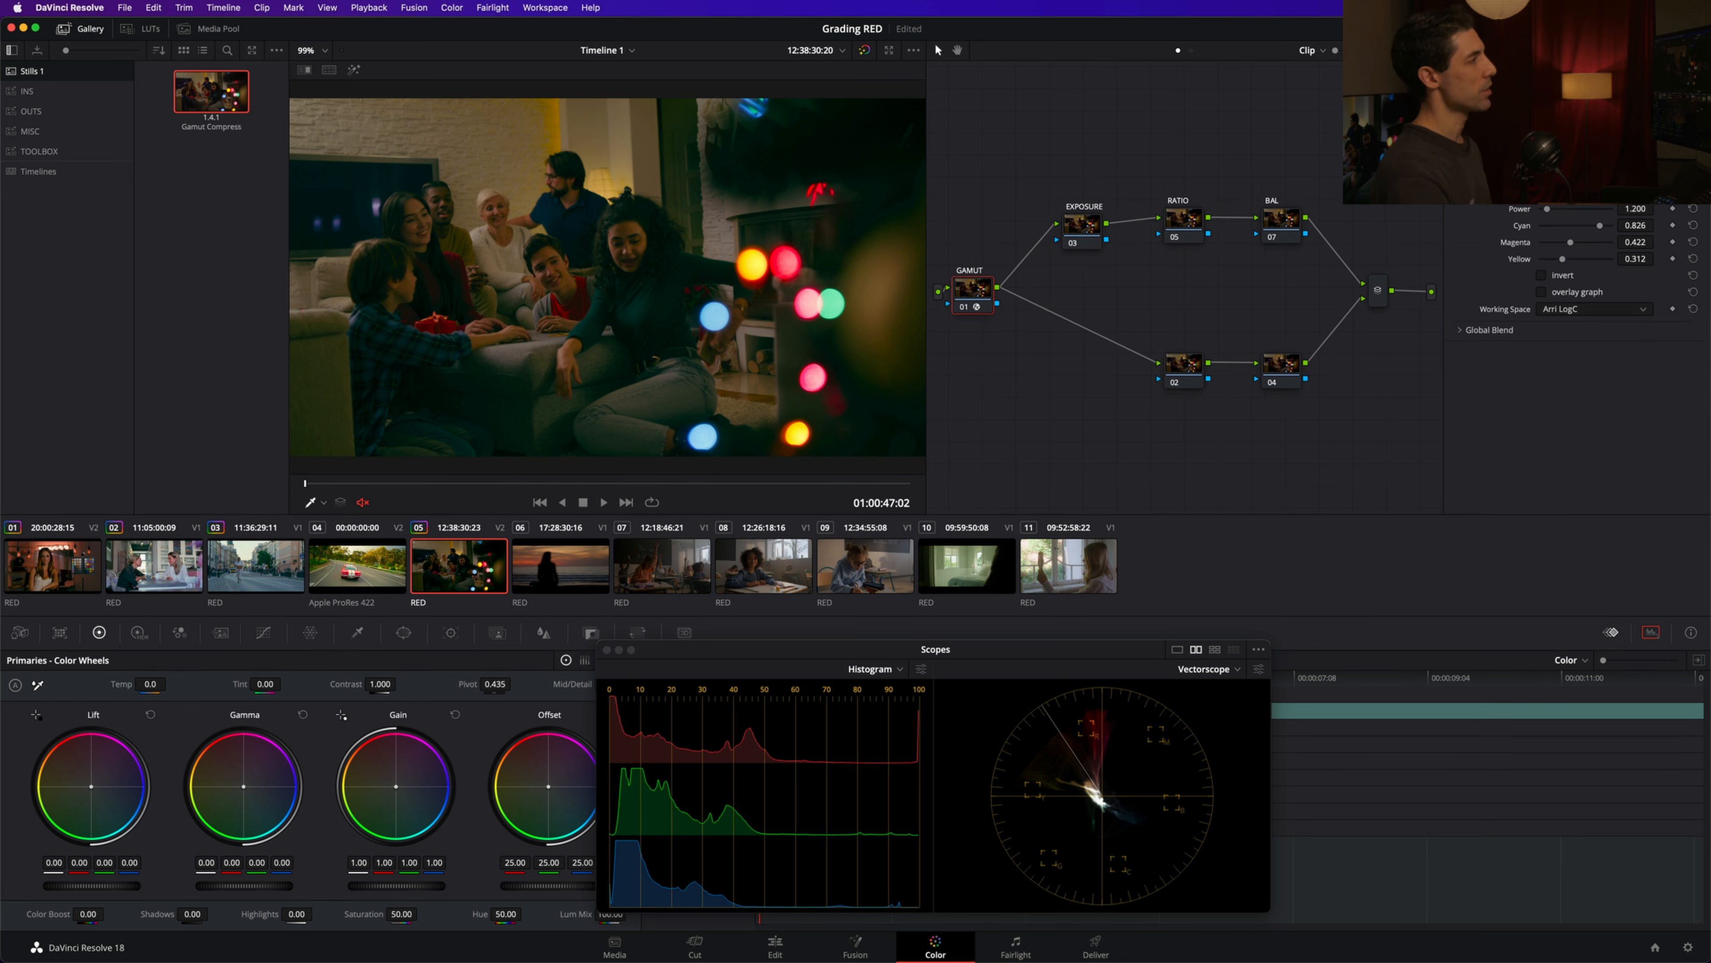
{"action": "left_click", "coordinate": [1563, 309]}
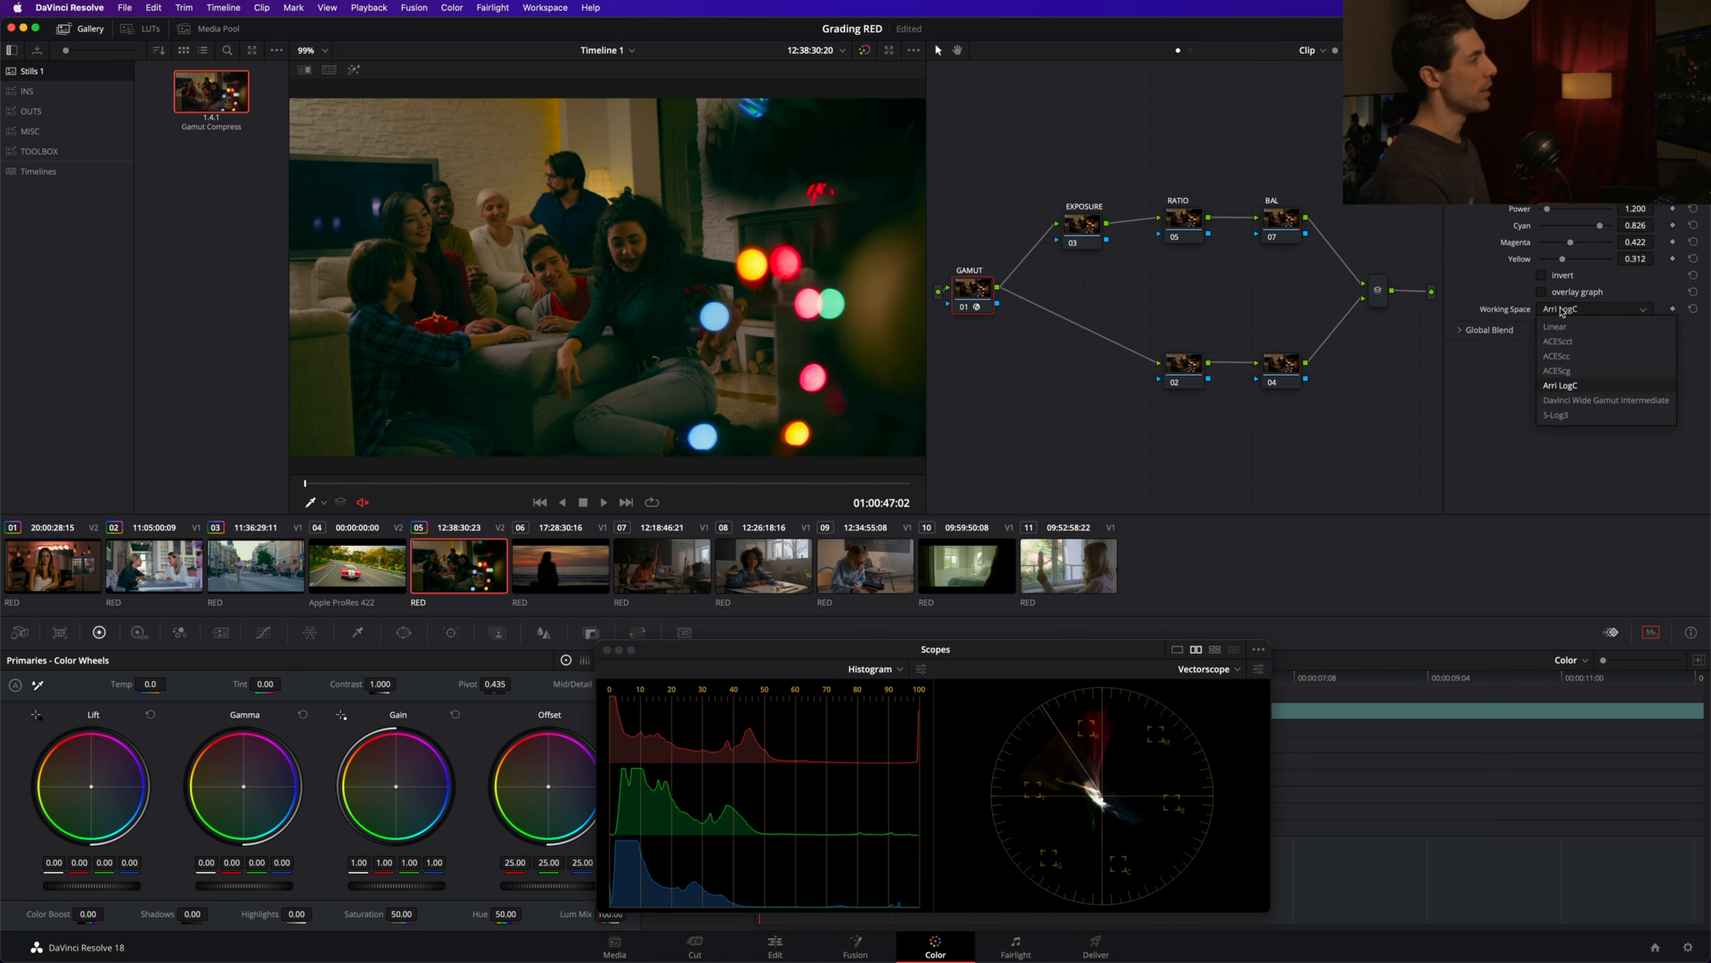
{"action": "left_click", "coordinate": [1597, 401]}
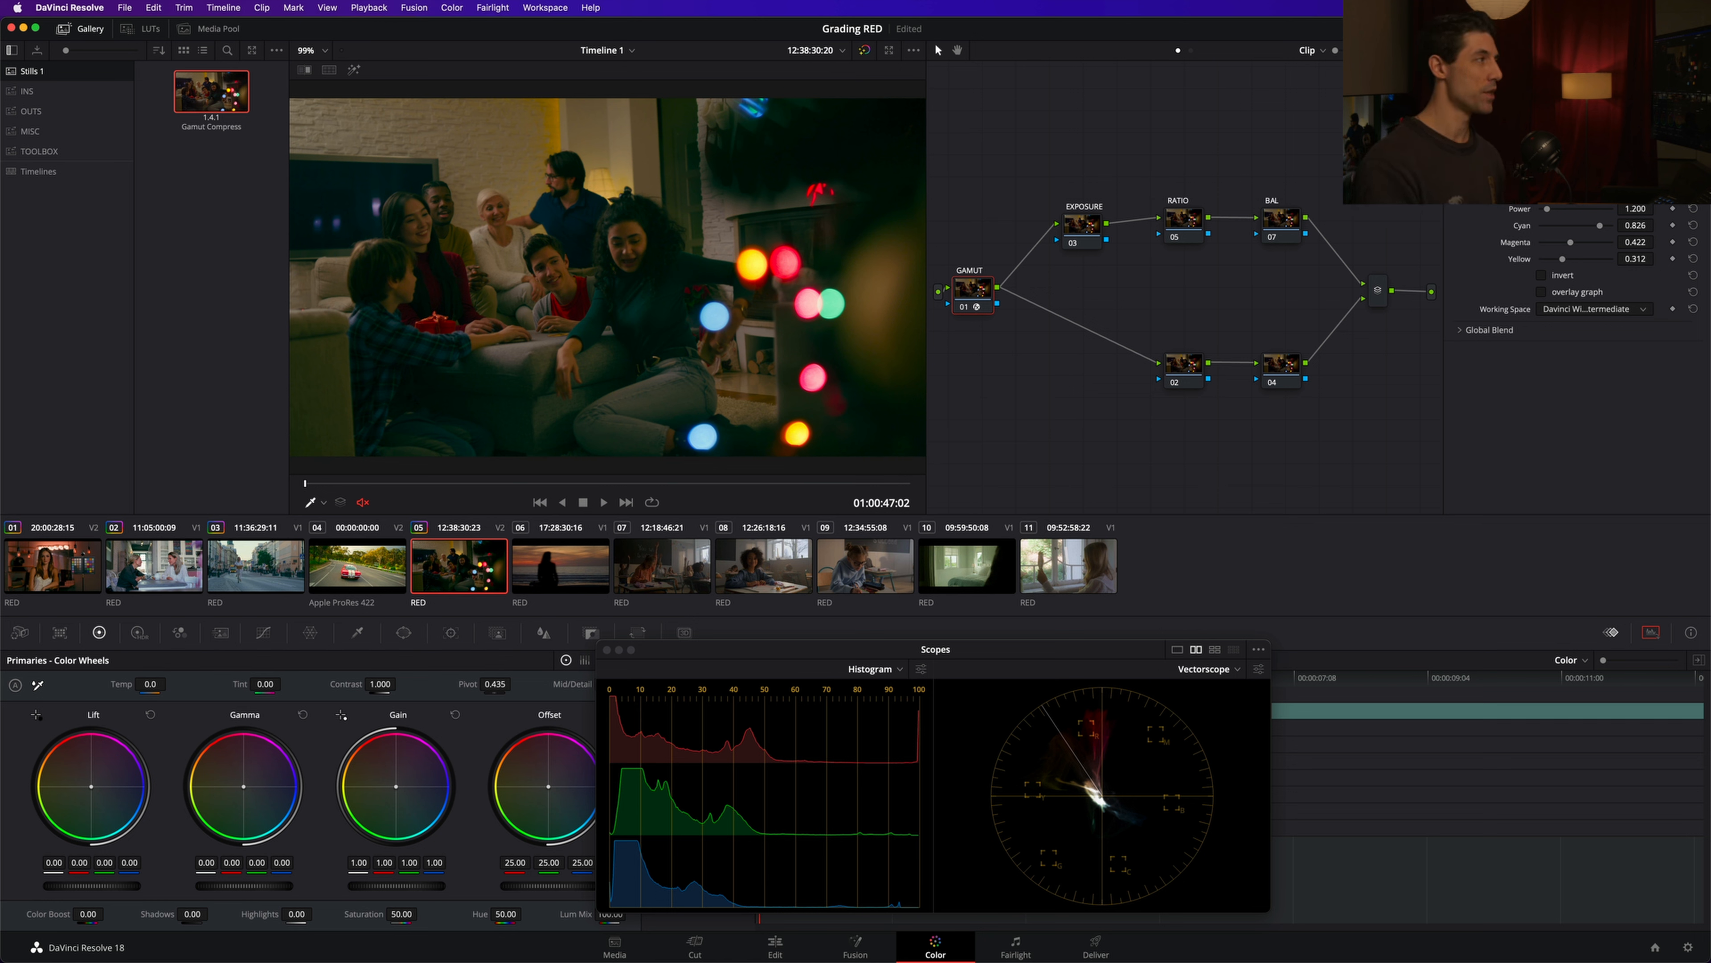
- Compare the fifth clip with the GAMUT node off and on, both full frame and close up on the yellow and red lights
{"action": "left_click_drag", "start_coordinate": [983, 288], "coordinate": [1014, 285]}
{"action": "key", "text": "super+d"}
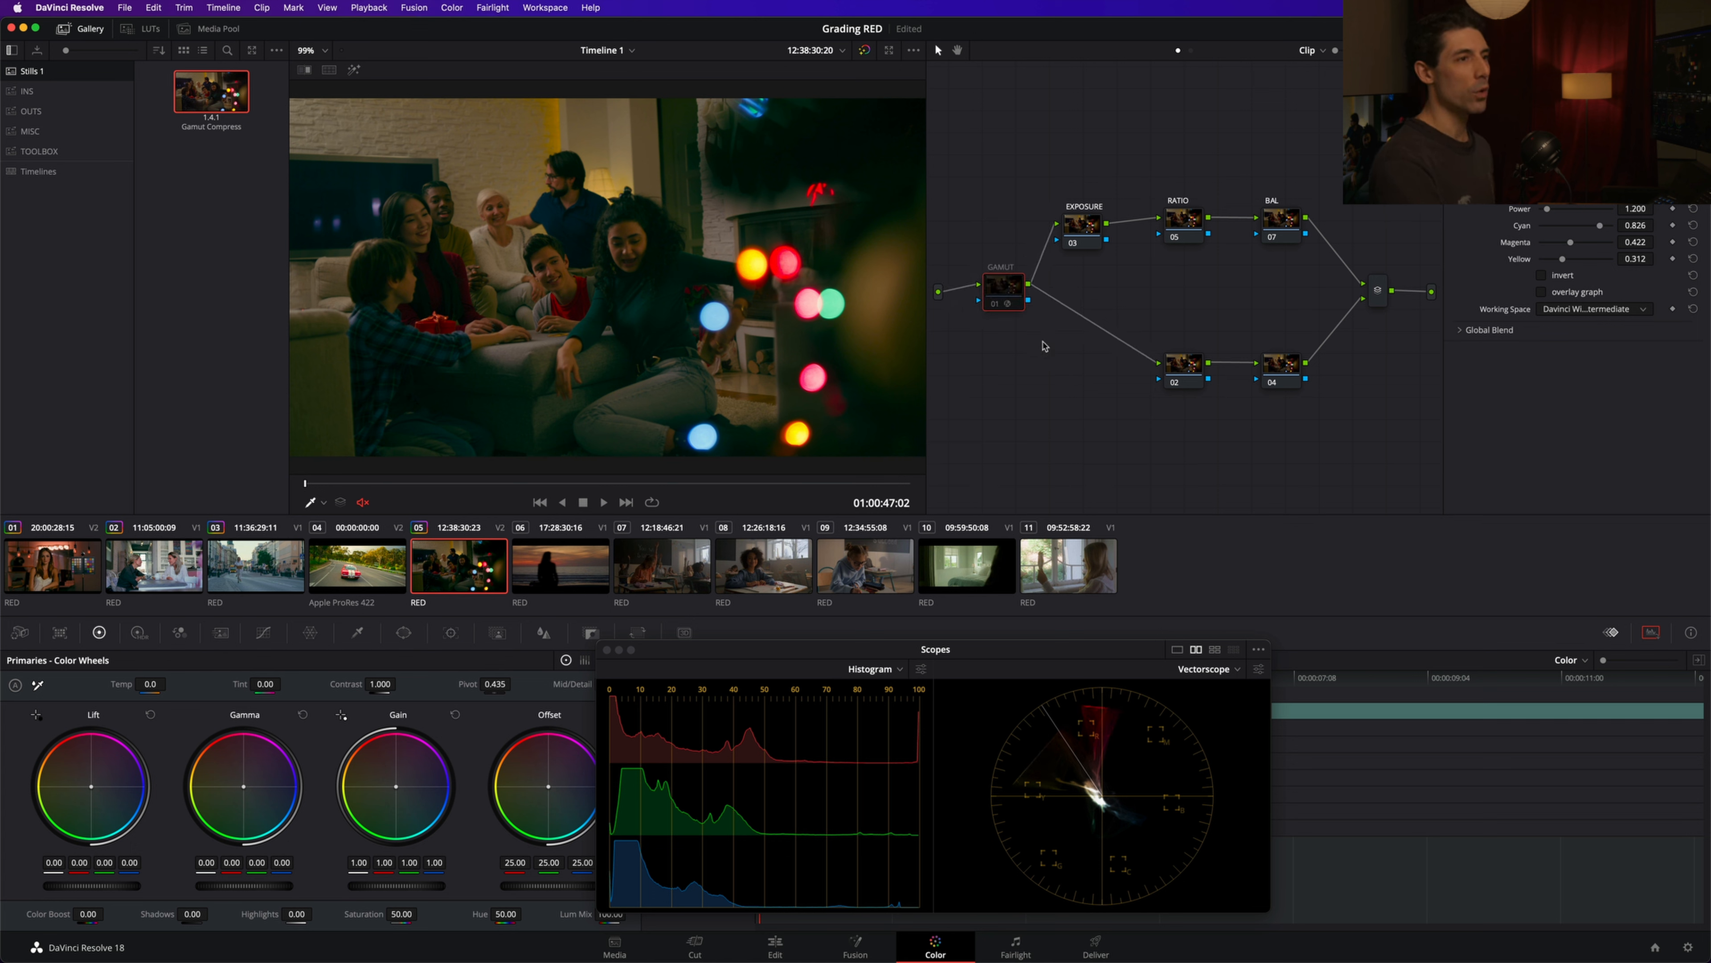
{"action": "key", "text": "super+d"}
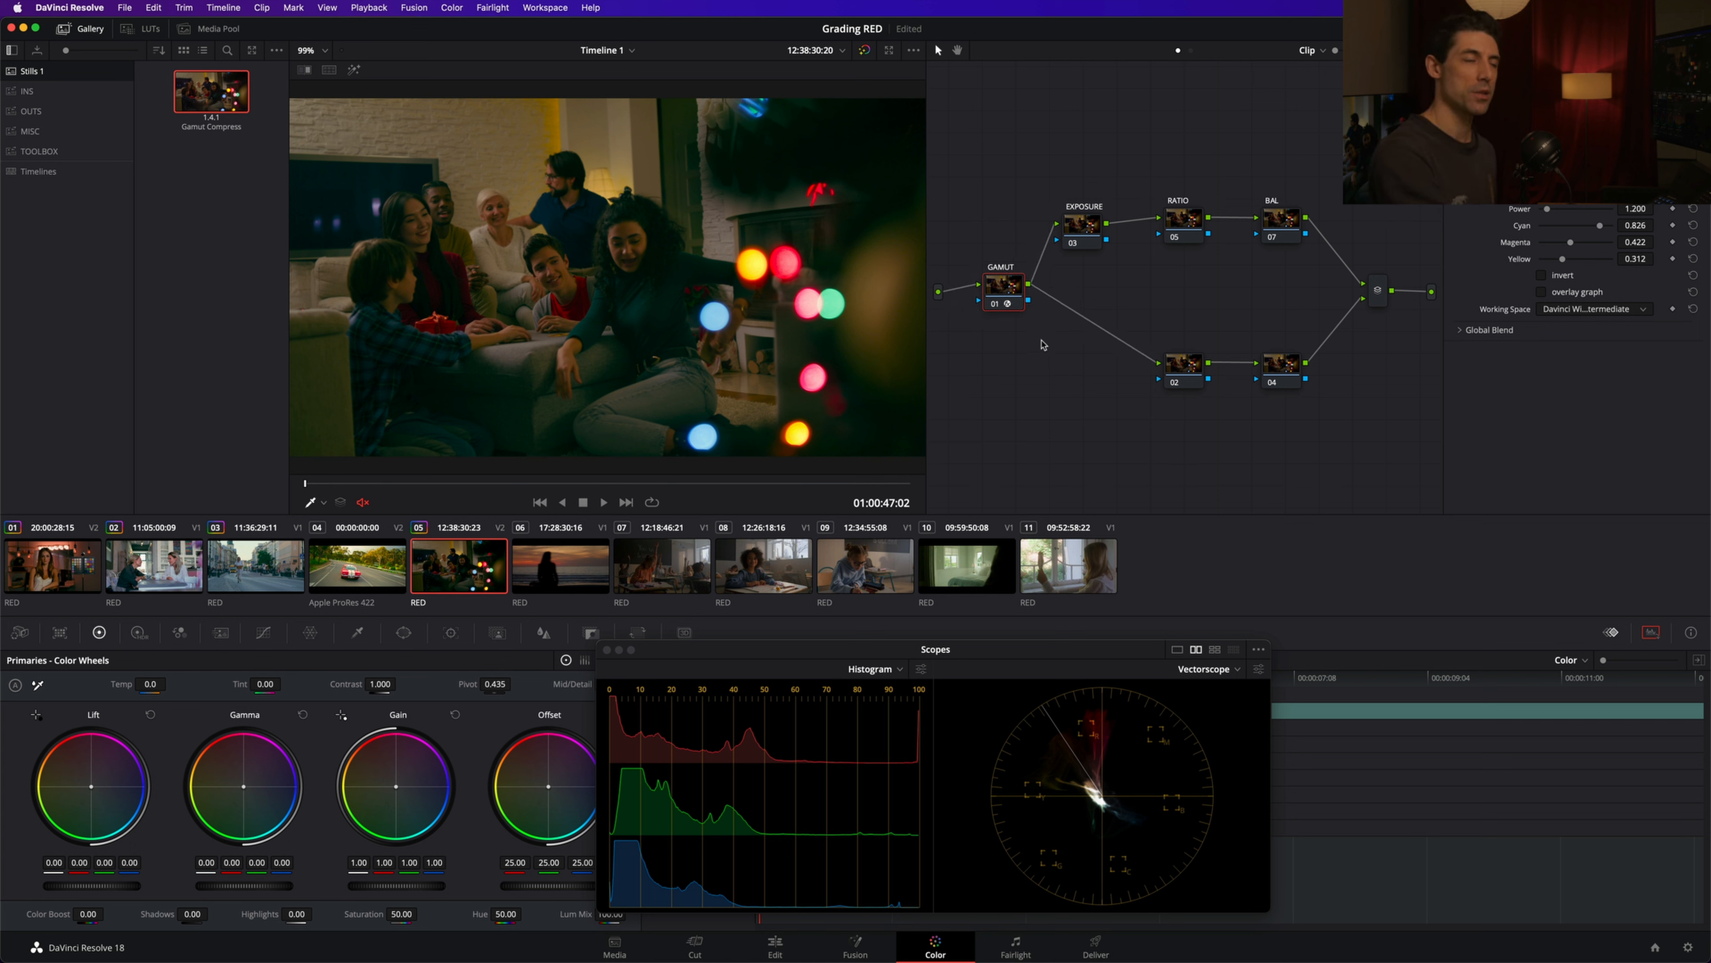
{"action": "key", "text": "super+d"}
{"action": "key", "text": "super+d"}
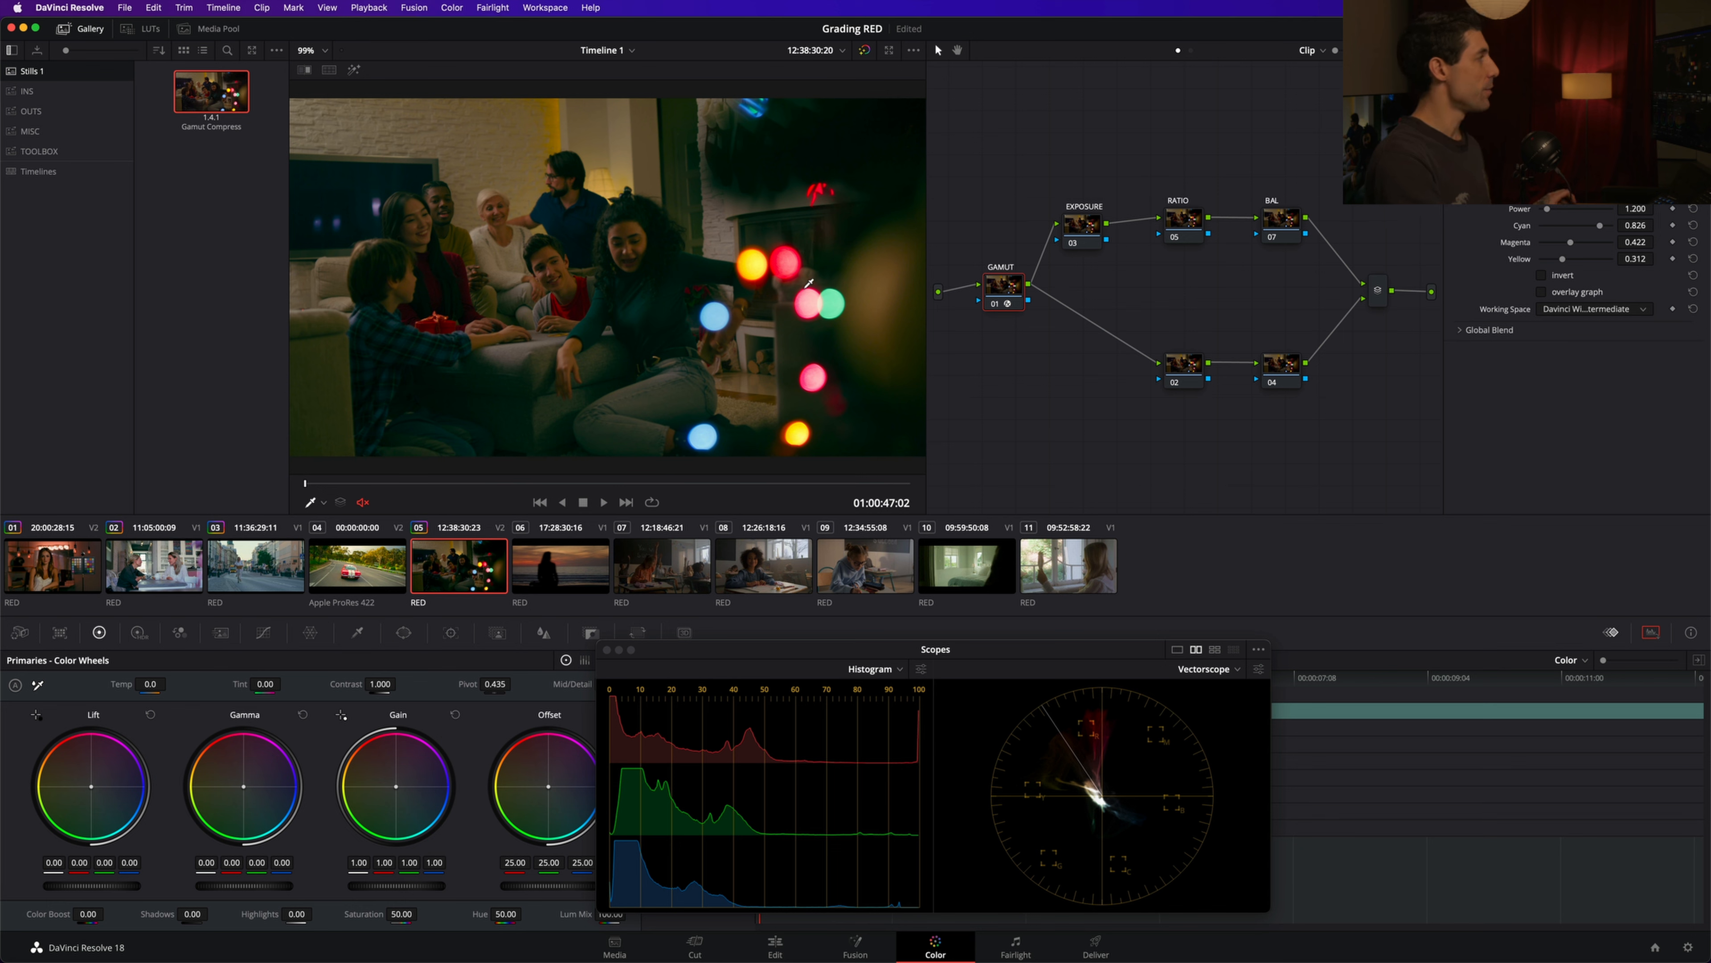
{"action": "scroll", "coordinate": [812, 286], "scroll_direction": "up", "scroll_amount": 10}
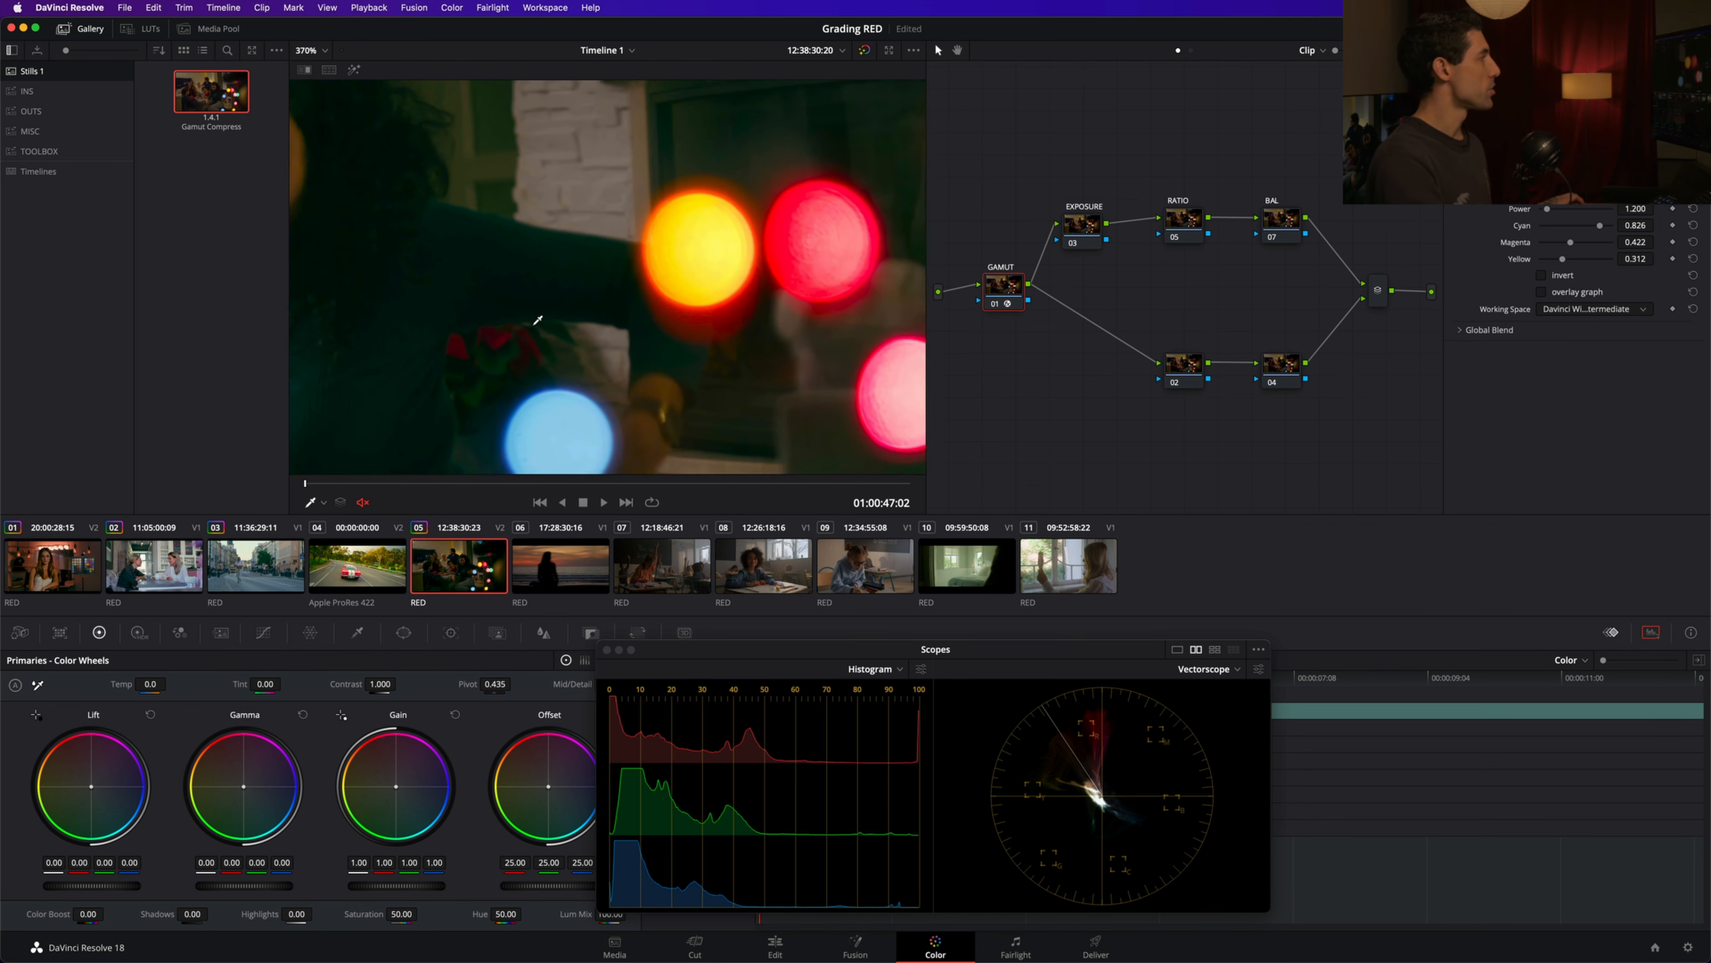
{"action": "scroll", "coordinate": [537, 319], "scroll_direction": "up", "scroll_amount": 5}
{"action": "key", "text": "super+d"}
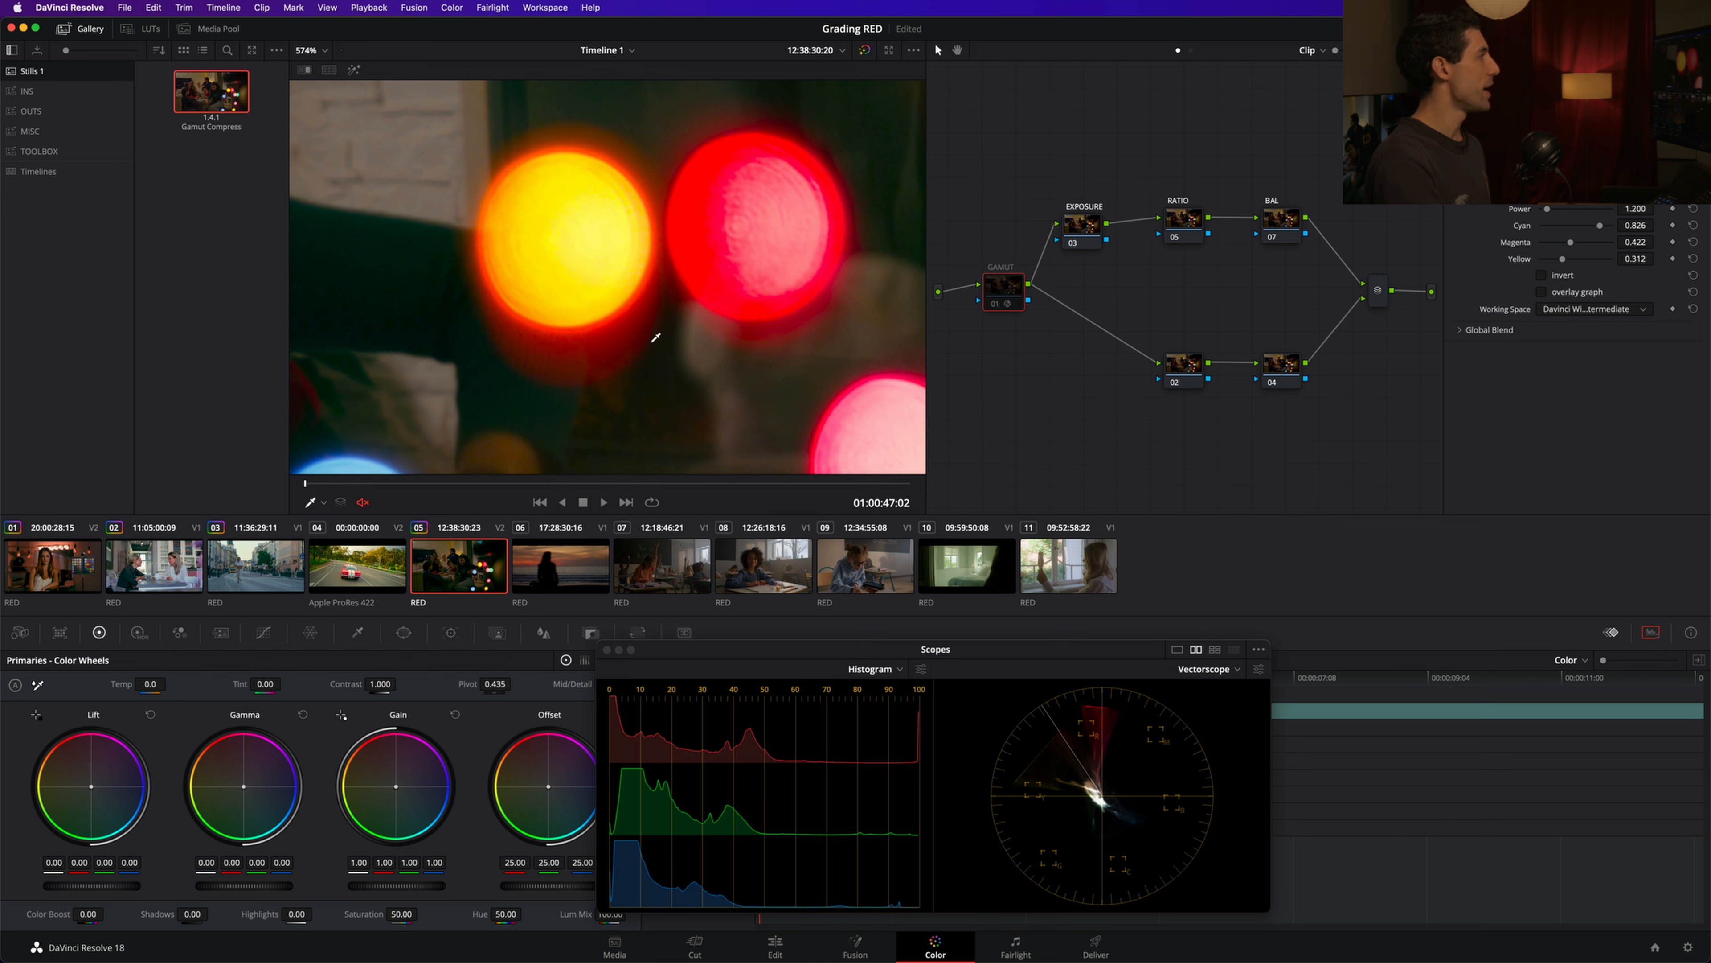
{"action": "key", "text": "super+d"}
{"action": "key", "text": "super+d"}
{"action": "key", "text": "super+d"}
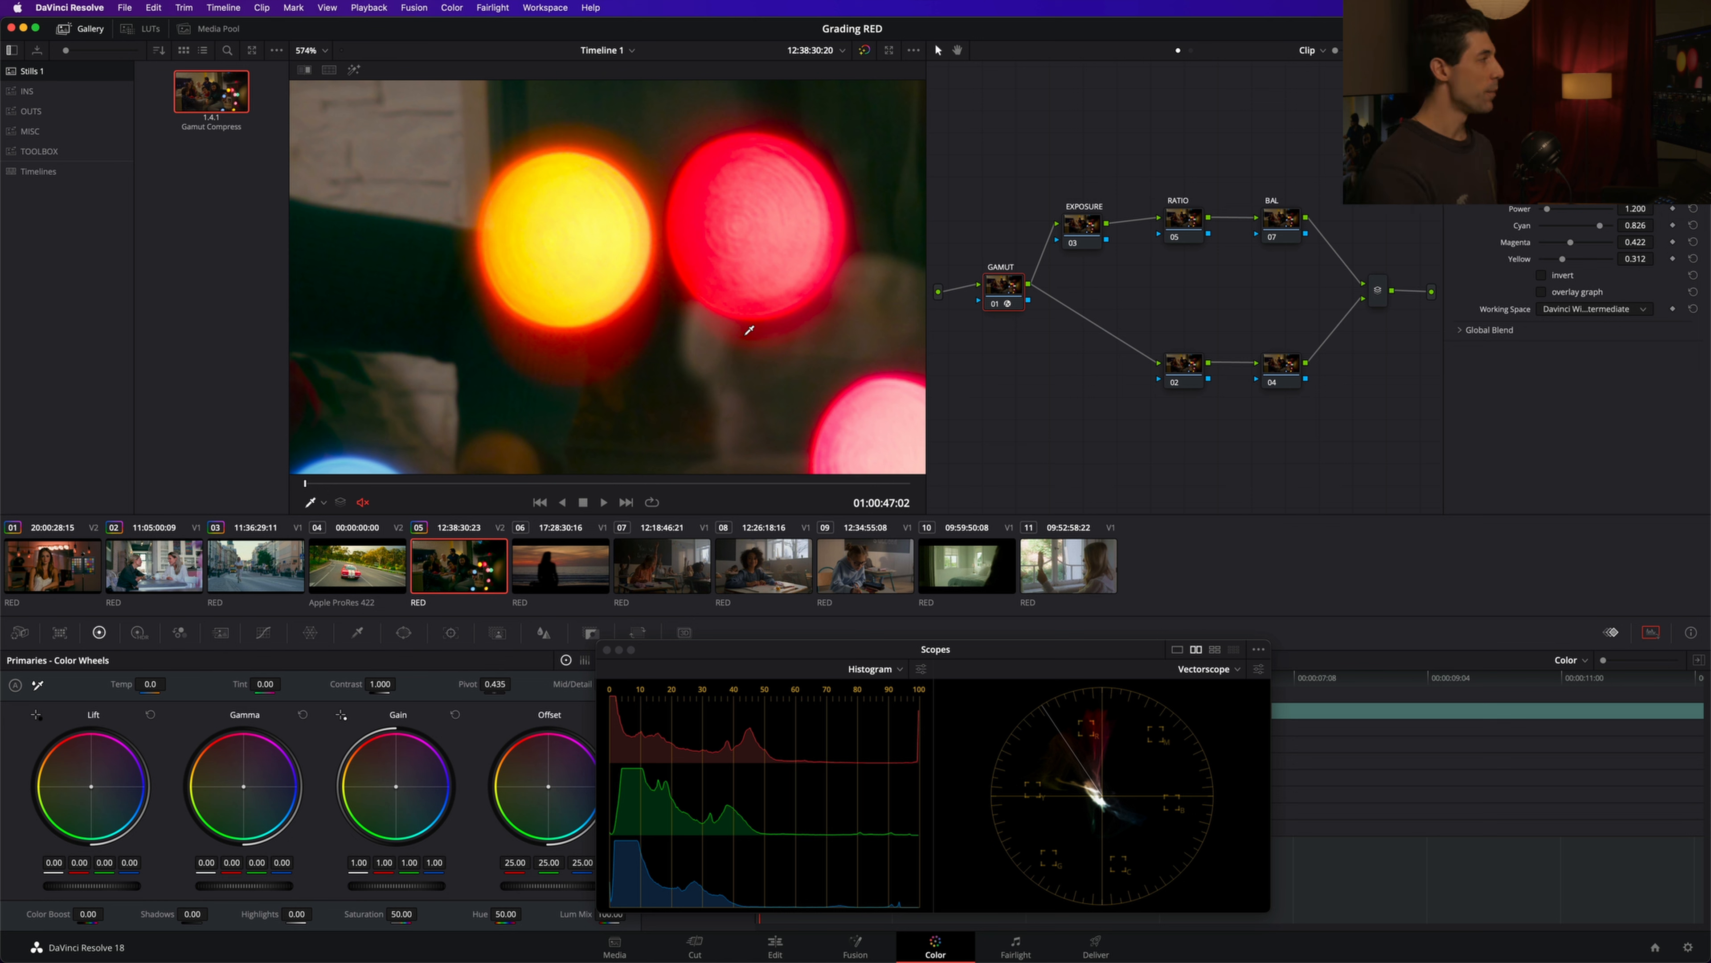
{"action": "left_click_drag", "start_coordinate": [1009, 286], "coordinate": [1012, 292]}
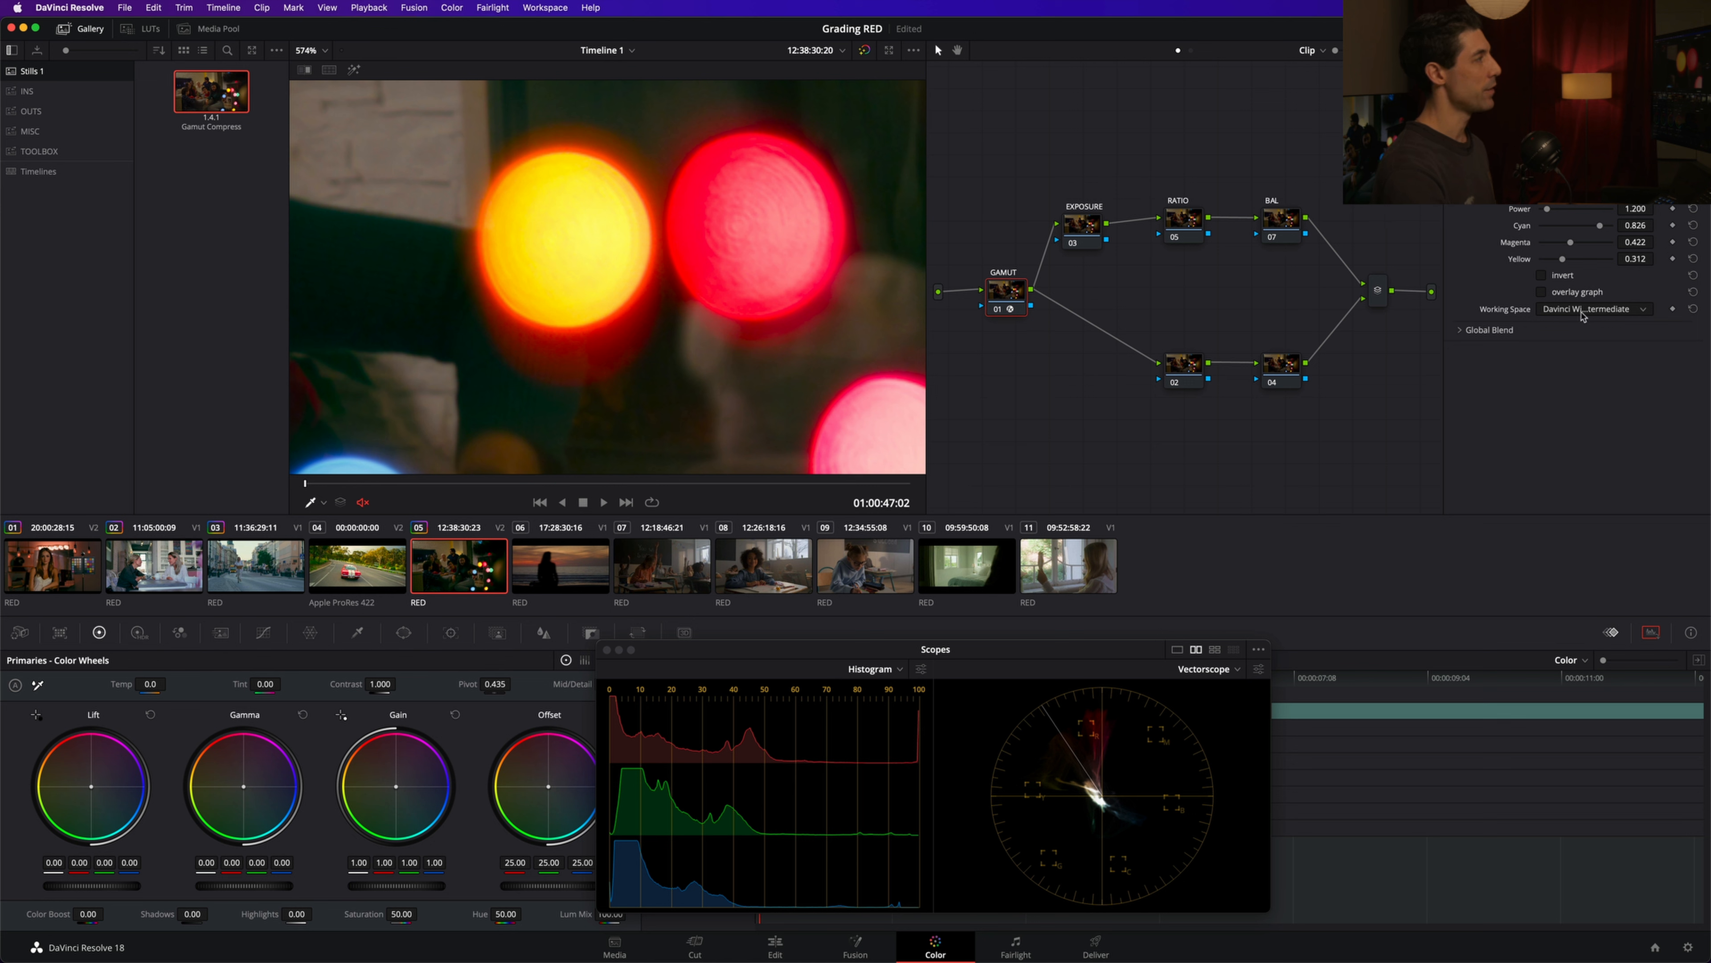
{"action": "key", "text": "super+d"}
{"action": "key", "text": "super+d"}
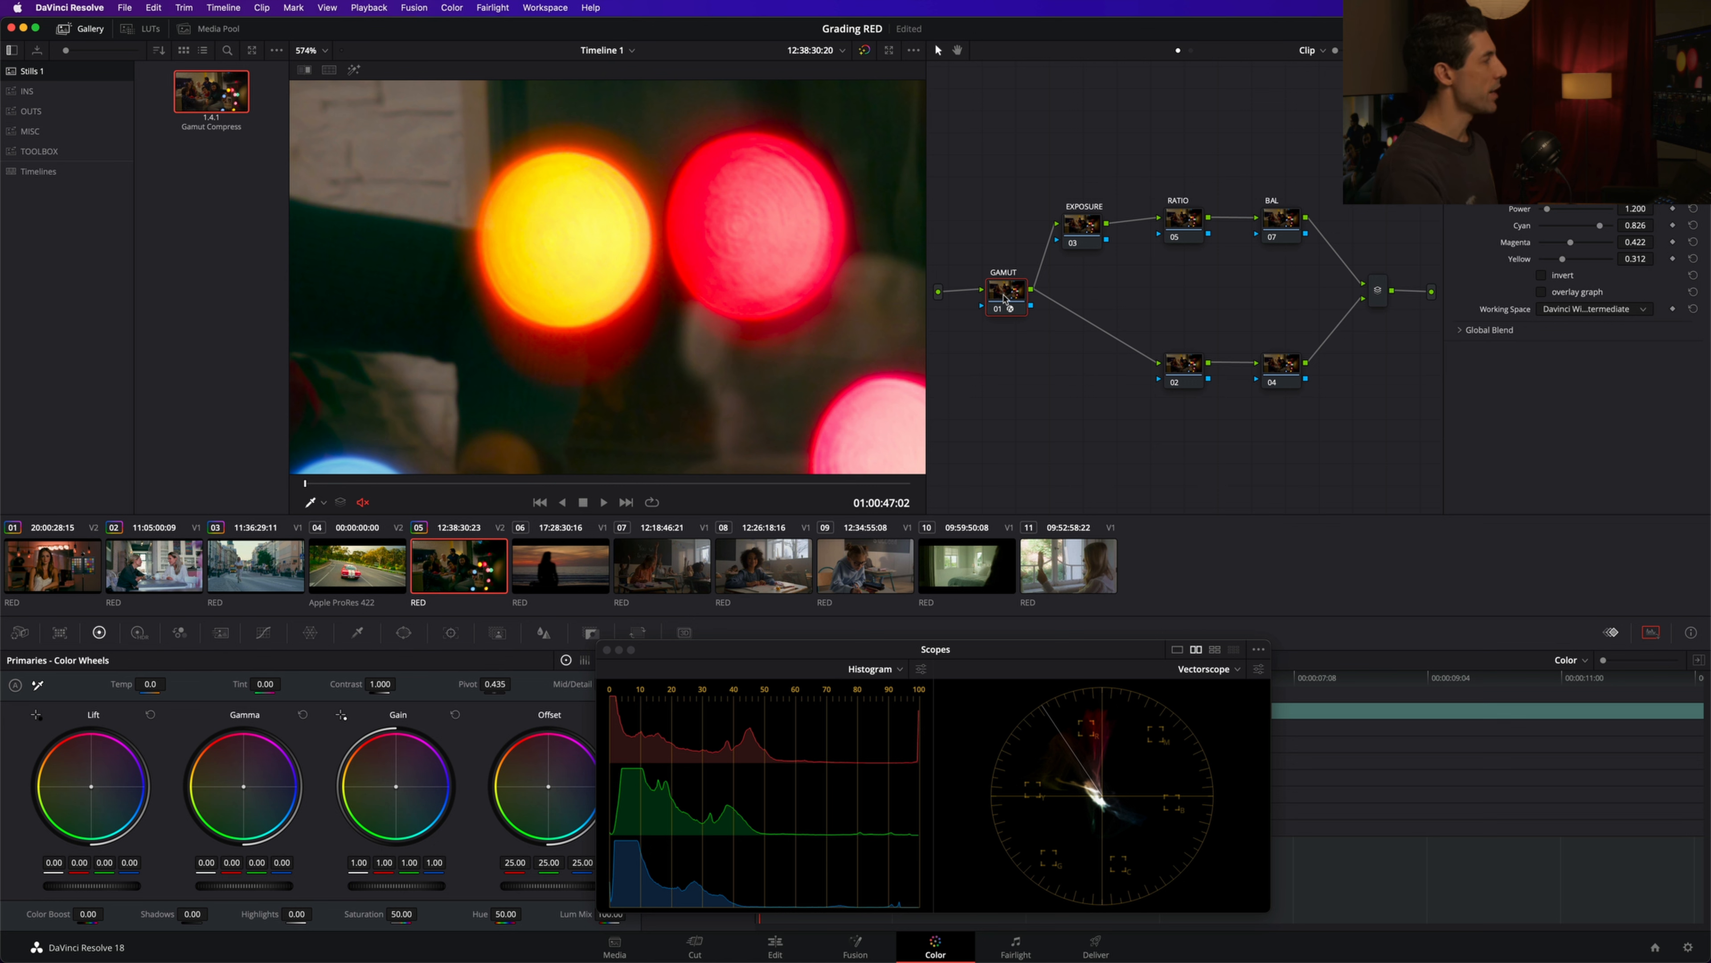
{"action": "left_click_drag", "start_coordinate": [1016, 289], "coordinate": [1015, 289]}
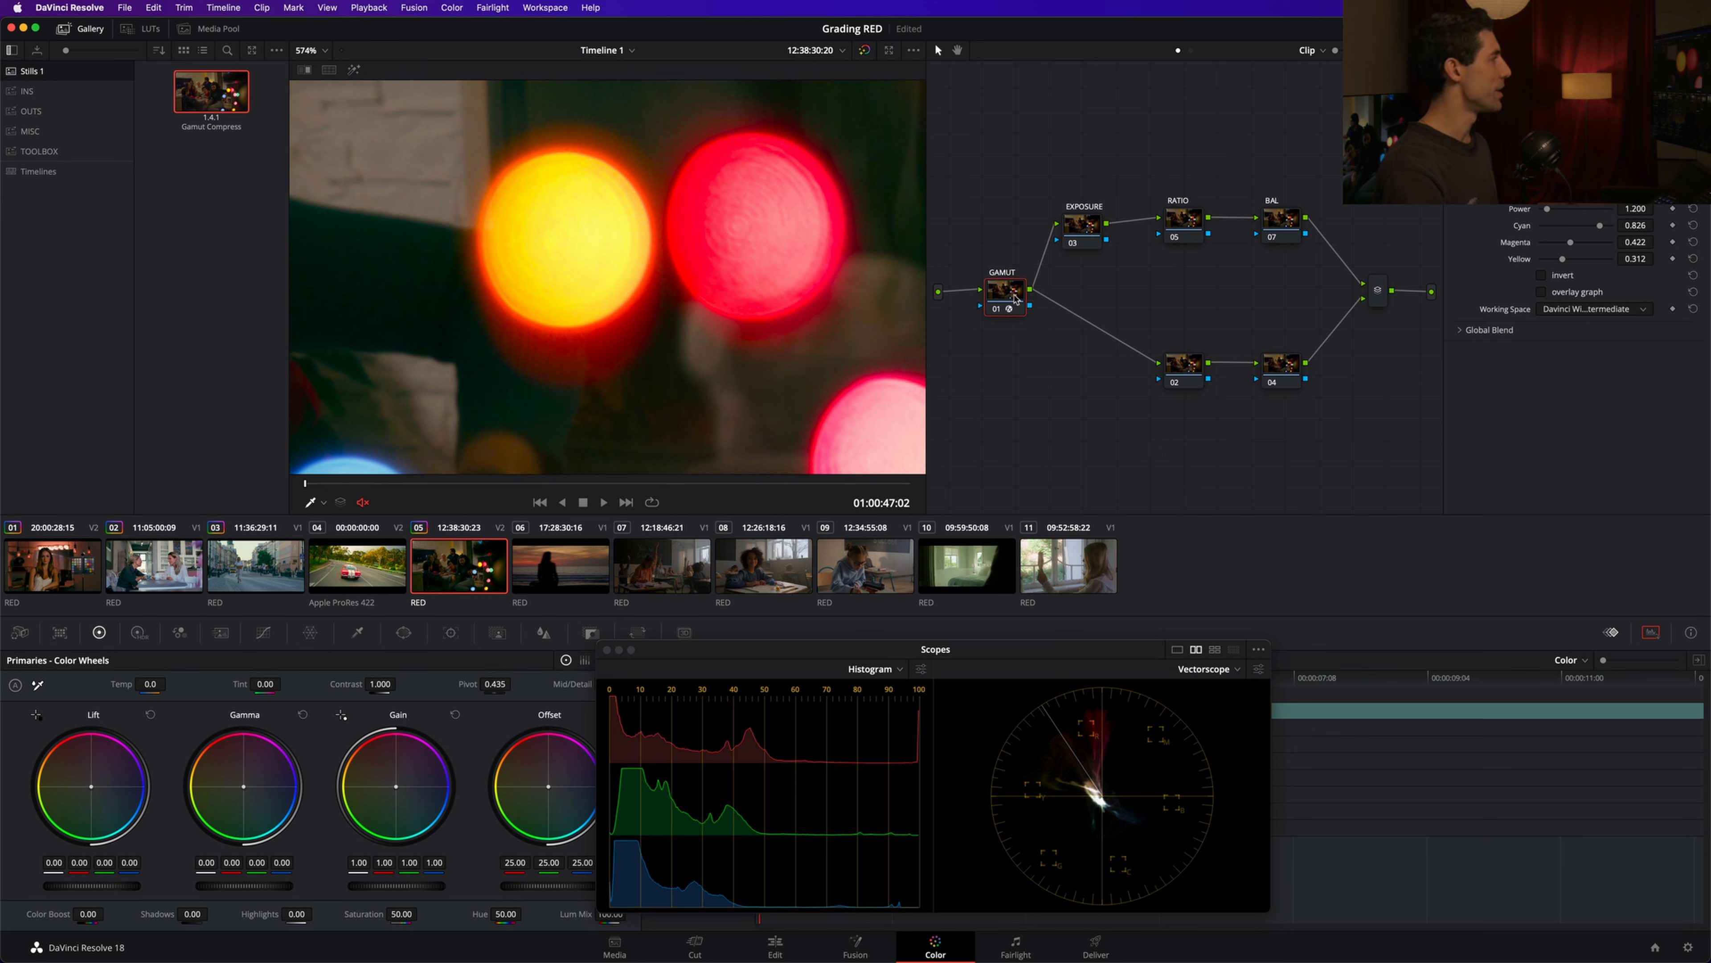
{"action": "left_click_drag", "start_coordinate": [1018, 310], "coordinate": [1020, 310]}
- Brighten the fifth clip on the EXPOSURE node by setting Offset to 31.03
{"action": "left_click", "coordinate": [1073, 249]}
{"action": "key", "text": "shift+z"}
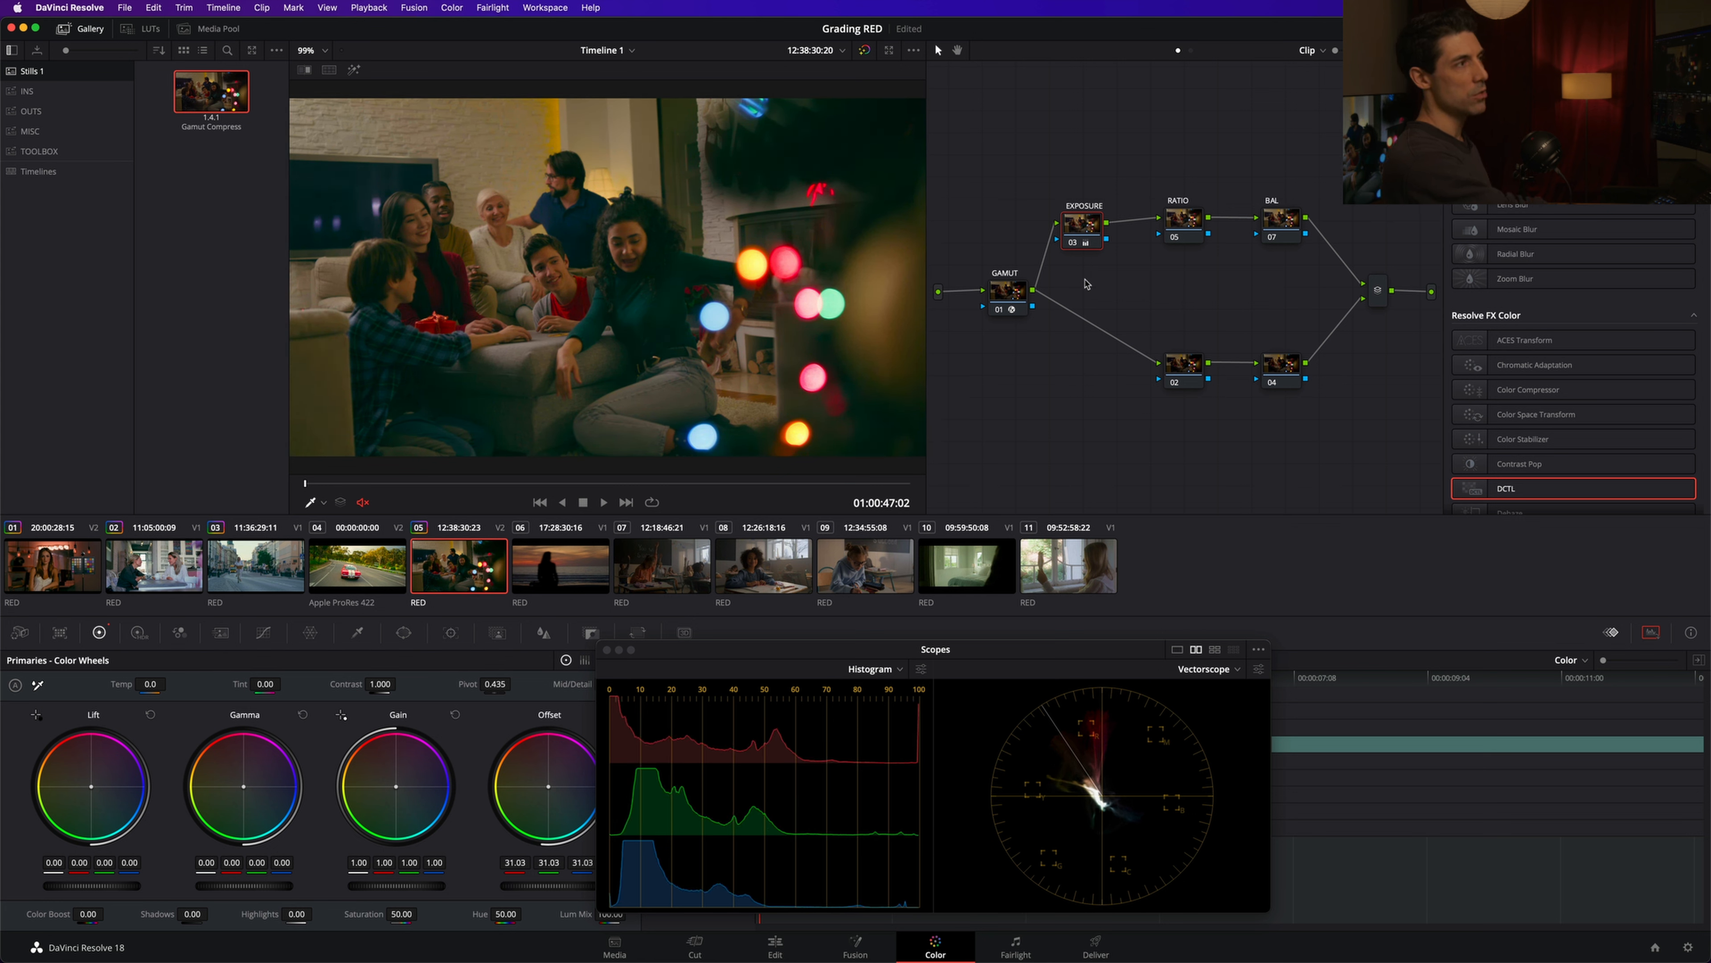
- Set the RATIO node to contrast 1.120, pivot 0.319 and Offset 25.02, and warm the BAL node with Offset 25.64, 24.60, 24.12
{"action": "left_click", "coordinate": [1190, 236]}
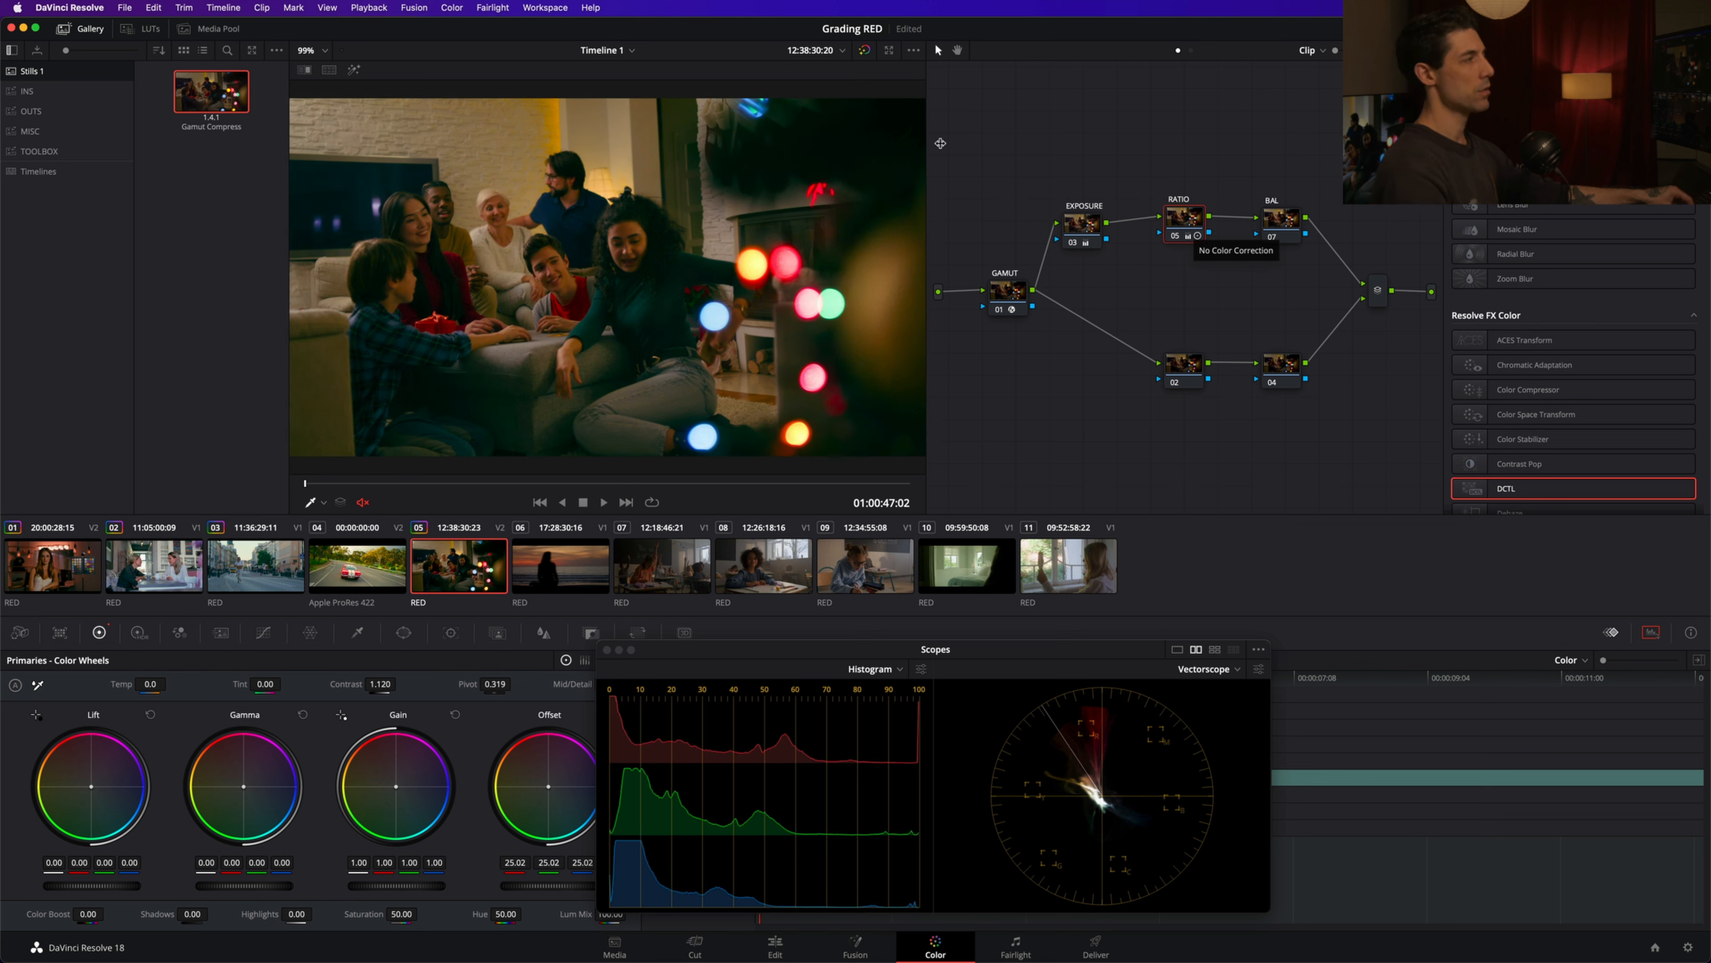
{"action": "left_click", "coordinate": [1284, 223]}
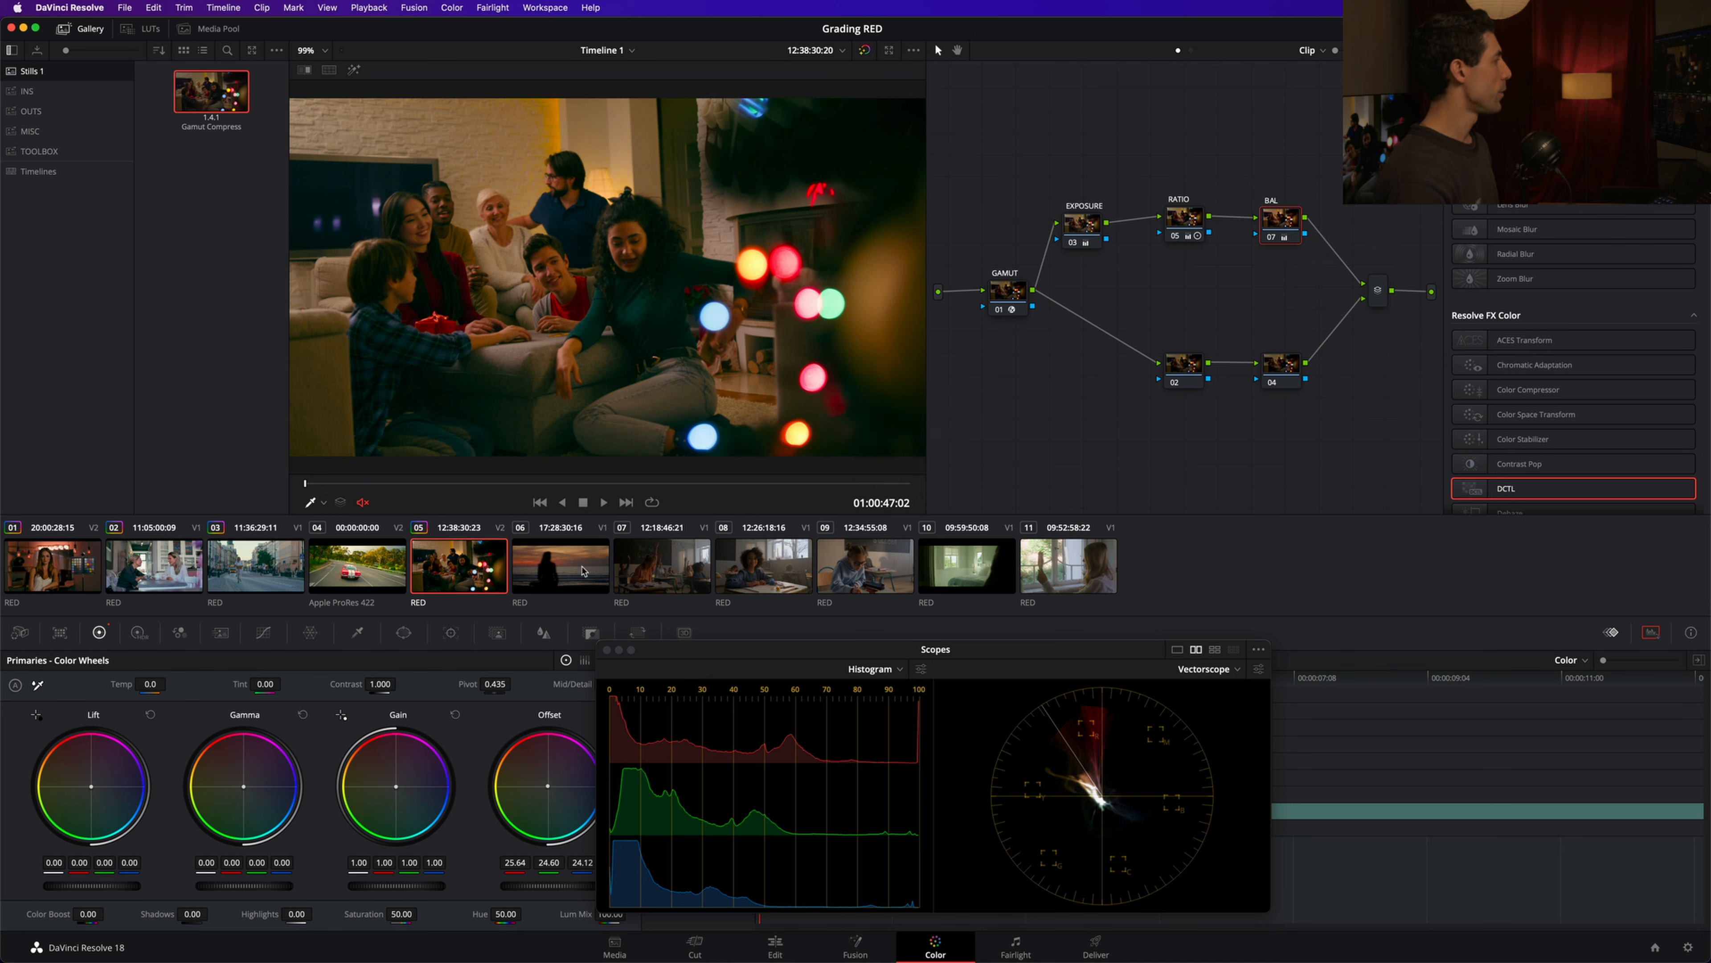
- Set the sixth clip's EXPOSURE Offset to 25.07, and select the tenth clip, the bedroom shot, after viewing the eighth
{"action": "left_click", "coordinate": [560, 571]}
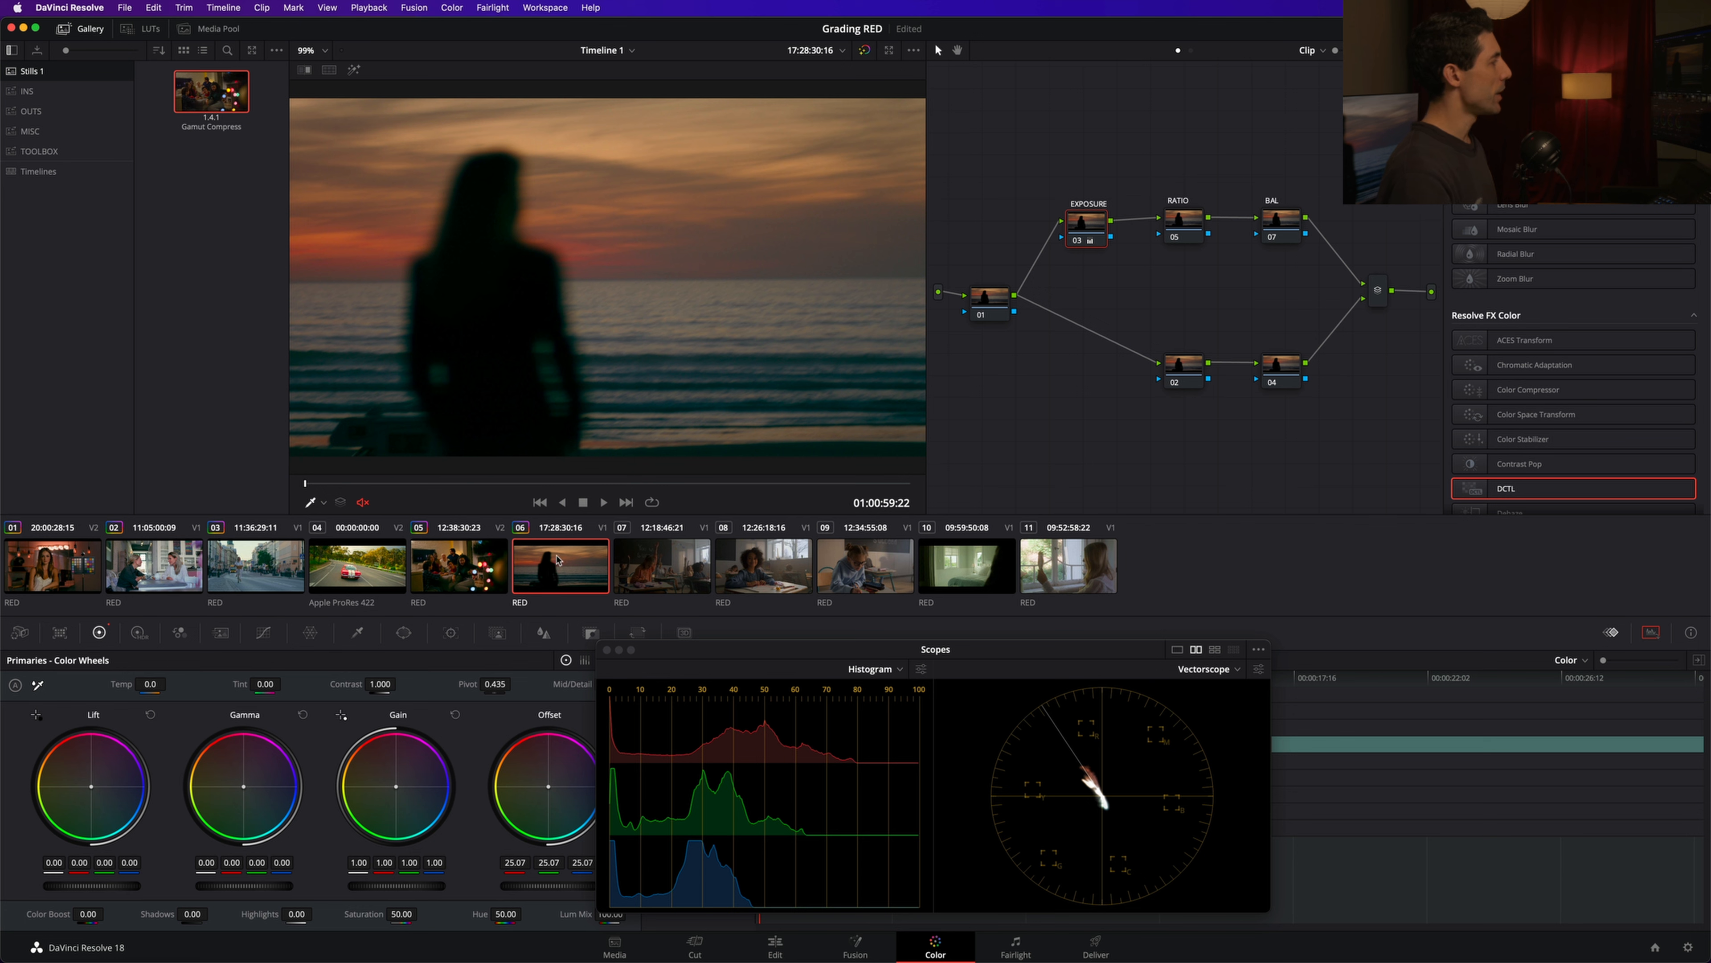
{"action": "left_click", "coordinate": [774, 567]}
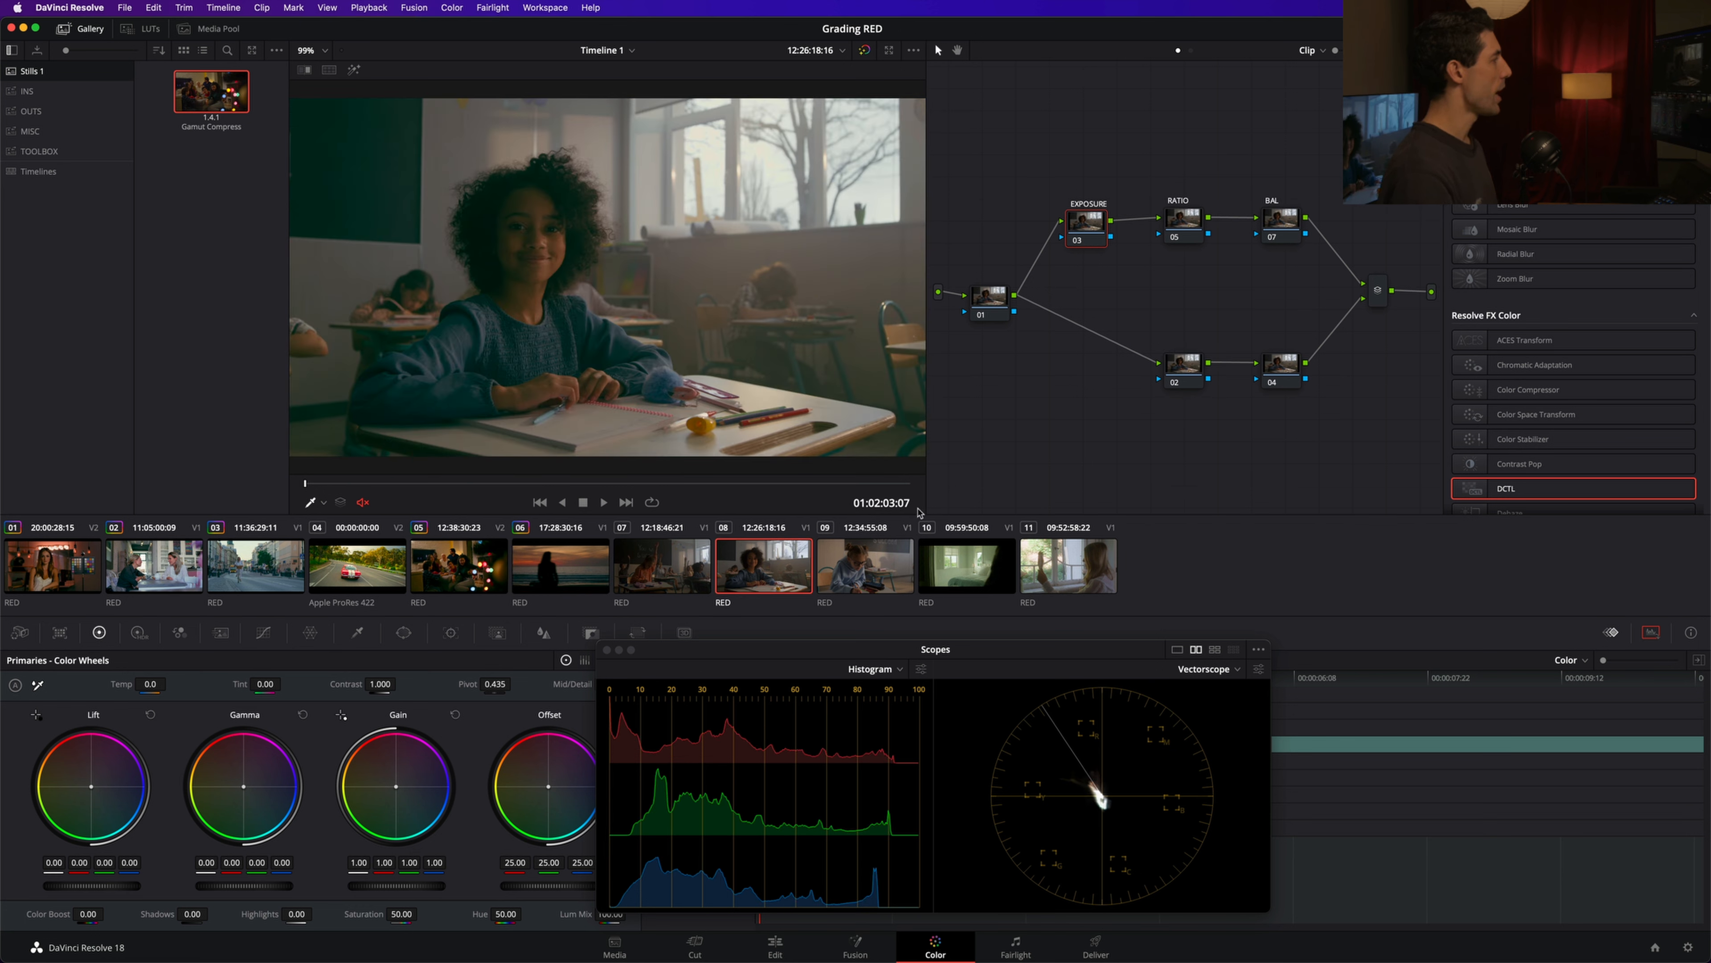
{"action": "left_click", "coordinate": [957, 560]}
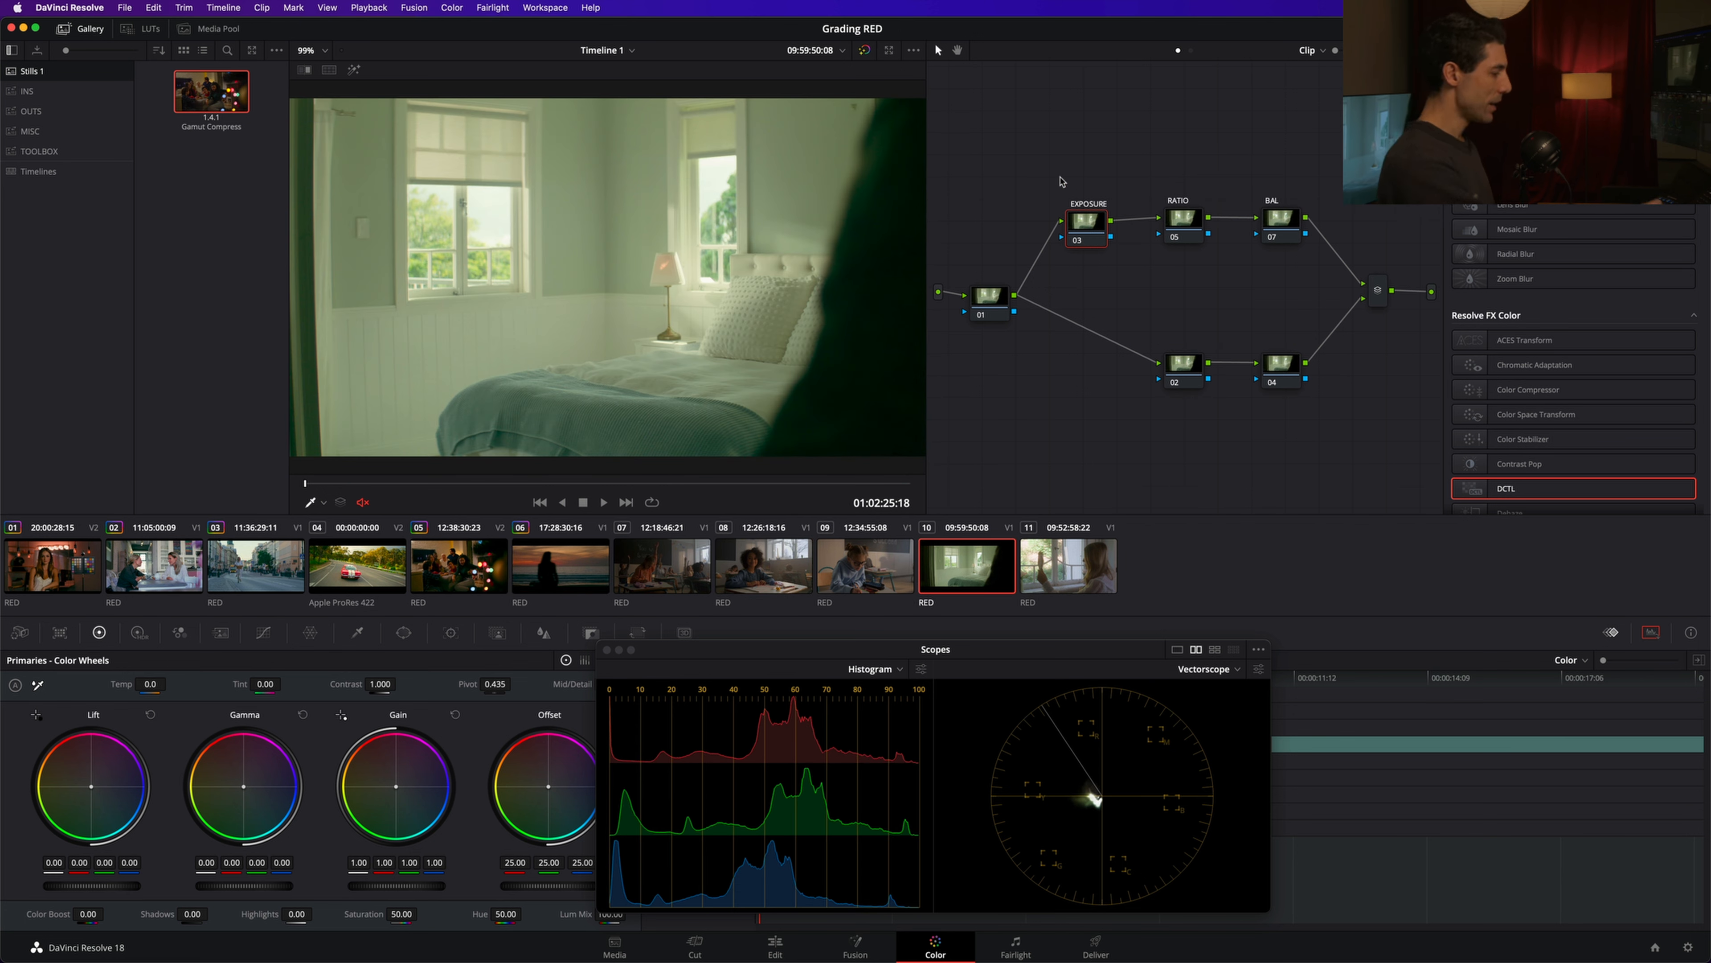